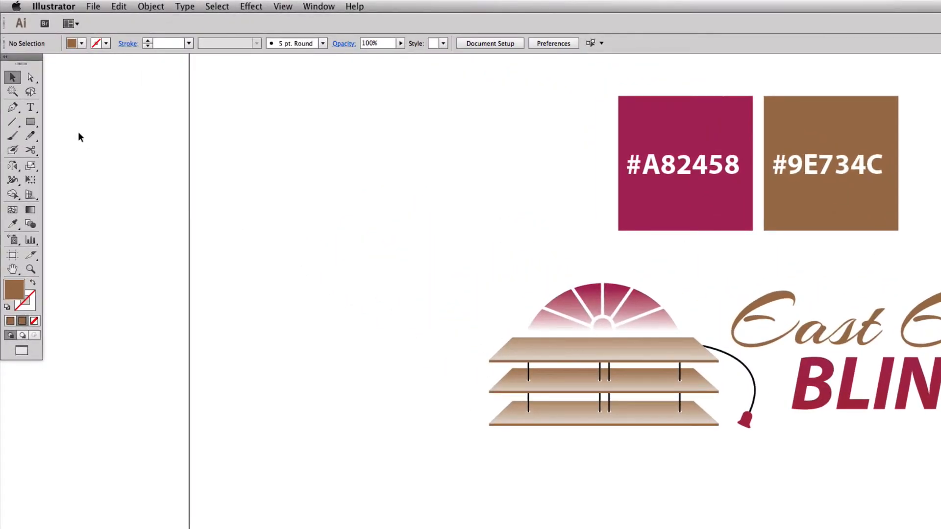
Step: Draw a rectangle about 1.41 by 0.18 in below the window blinds artwork and give it a solid black fill
click(30, 122)
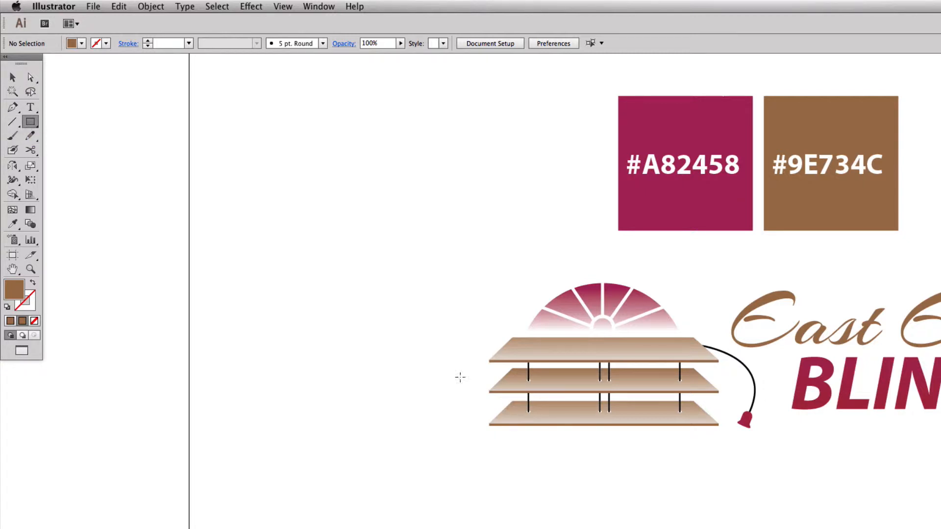
mouse_move(513, 337)
mouse_down()
mouse_move(610, 362)
mouse_move(704, 361)
mouse_move(694, 360)
mouse_move(691, 500)
mouse_move(691, 485)
mouse_move(671, 521)
mouse_up()
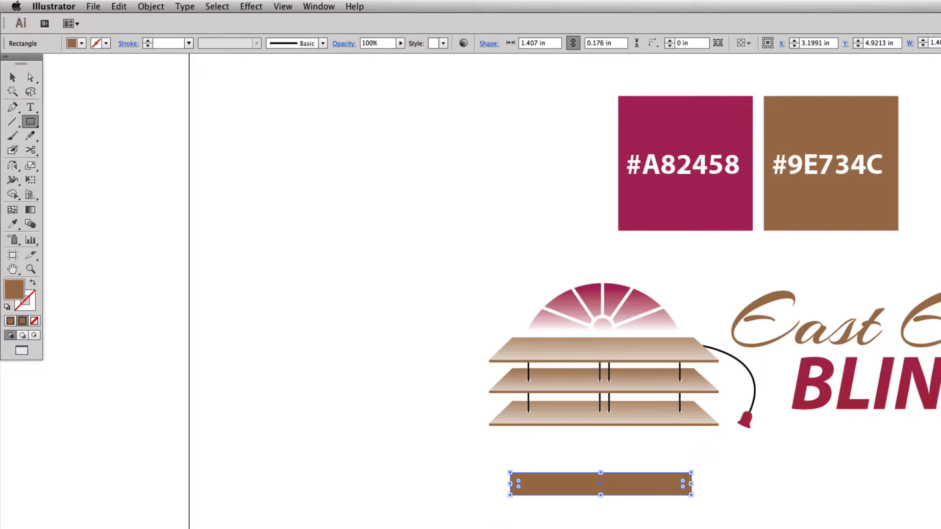
key(comma)
Step: Nudge the rectangle's bottom-left corner outward about 0.18 in to slant its left side
key(a)
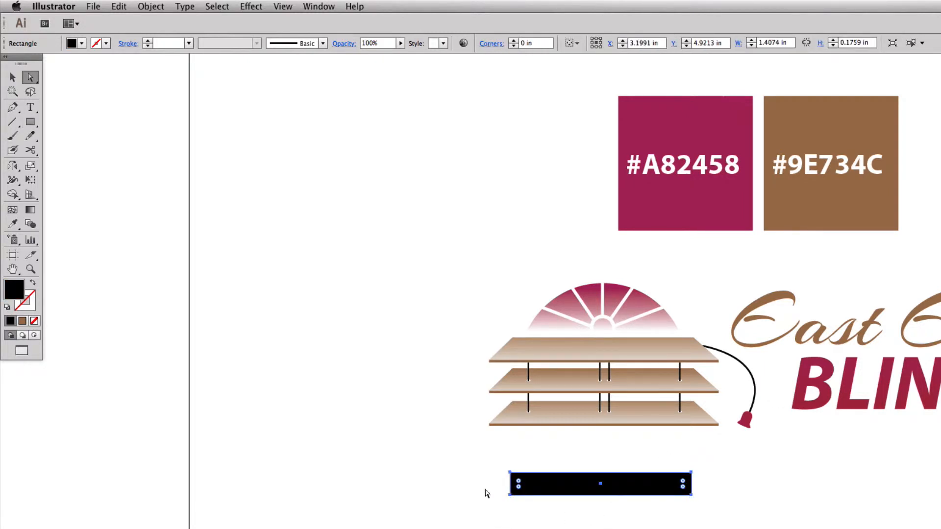
drag(485, 490, 534, 517)
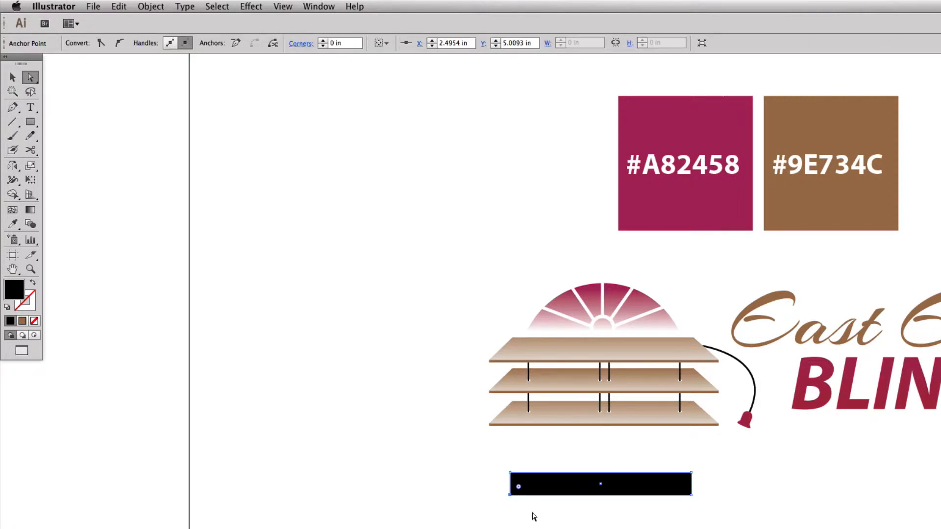
key(Left)
key(Left)
key(Left)
key(Left)
key(Left)
key(Left)
key(Left)
key(Left)
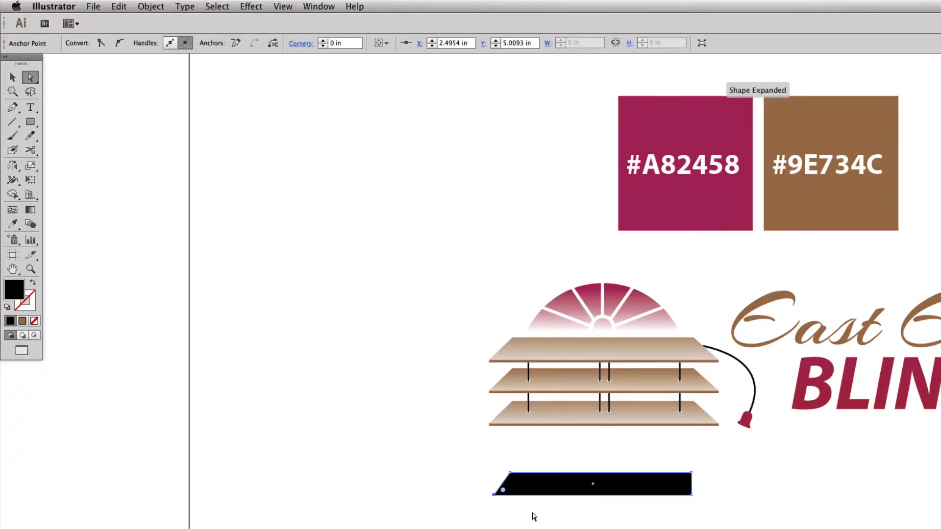
key(Left)
key(Left)
key(Left)
key(Left)
key(Left)
key(Left)
key(Left)
key(Left)
key(Left)
key(Left)
key(Left)
key(Left)
key(Left)
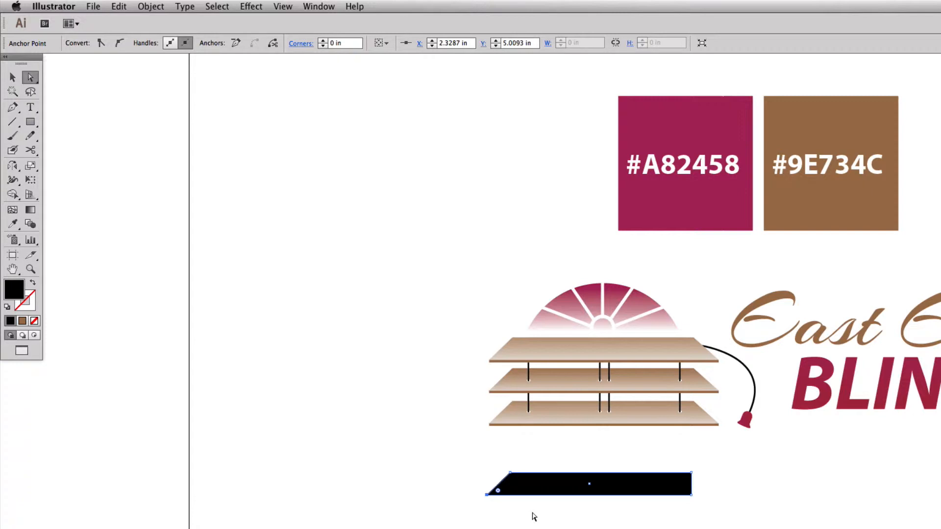
Step: Nudge the rectangle's bottom-right corner outward about 0.18 in to complete a symmetrical trapezoid
drag(740, 523, 680, 486)
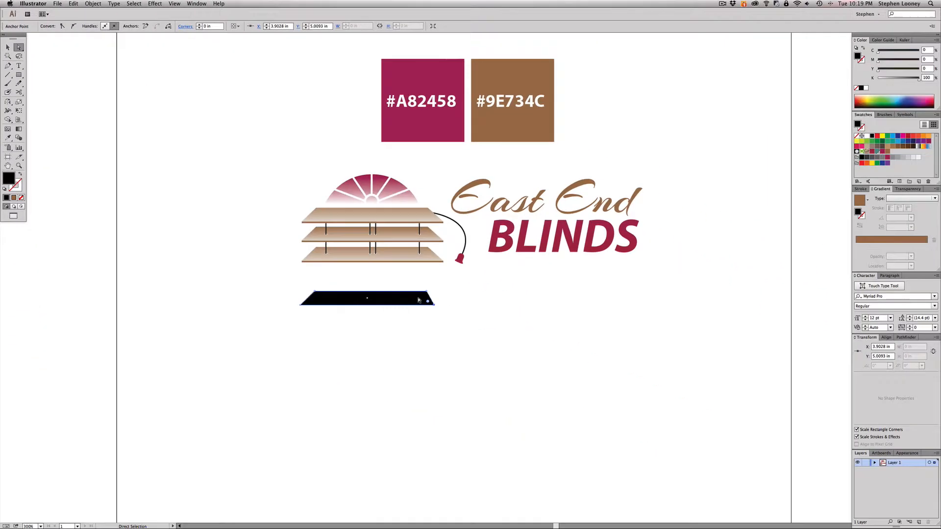
key(Right)
key(Right)
key(Right)
key(Right)
key(Right)
key(Right)
key(Right)
key(Right)
key(Right)
key(Right)
key(Right)
key(Right)
key(Right)
click(409, 315)
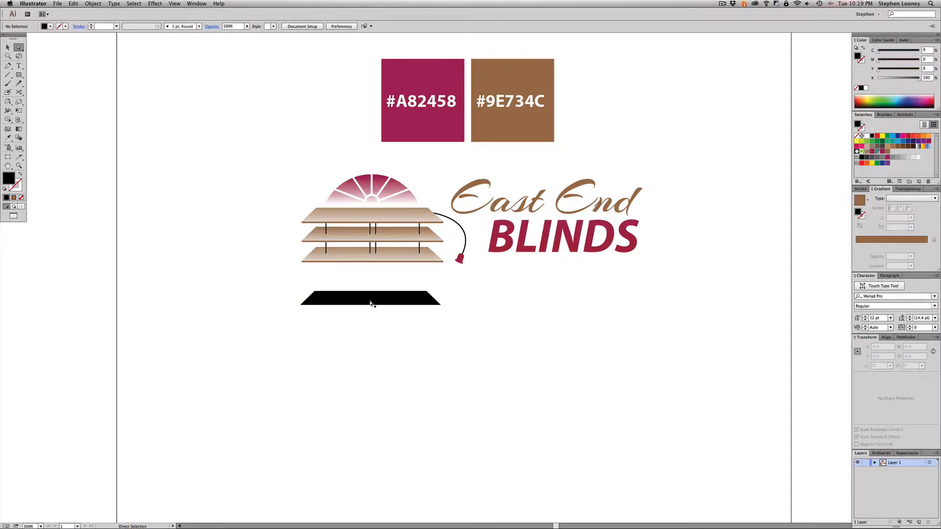
Step: Draw a thin rectangle about 1.77 by 0.018 in along the trapezoid's bottom edge as the slat's front edge
key(m)
key(space)
key(super+space)
drag(232, 254, 517, 337)
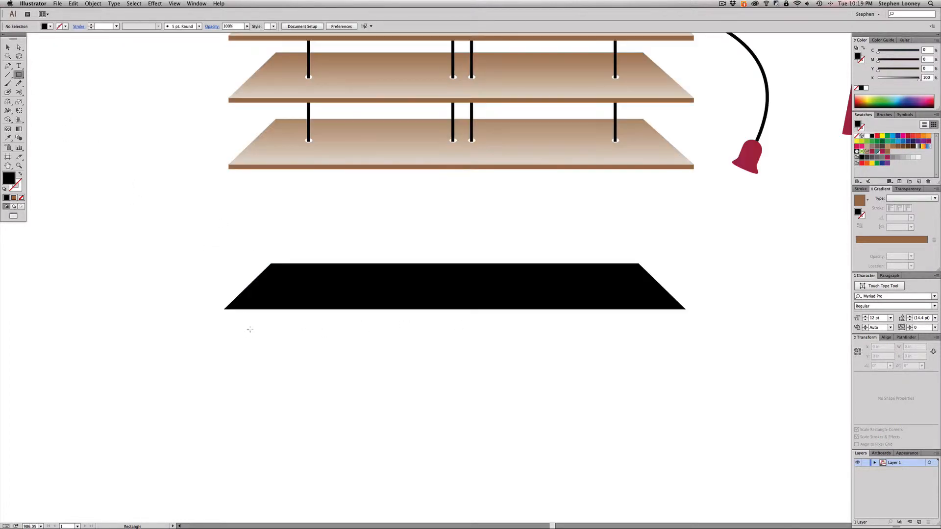
drag(223, 310, 687, 316)
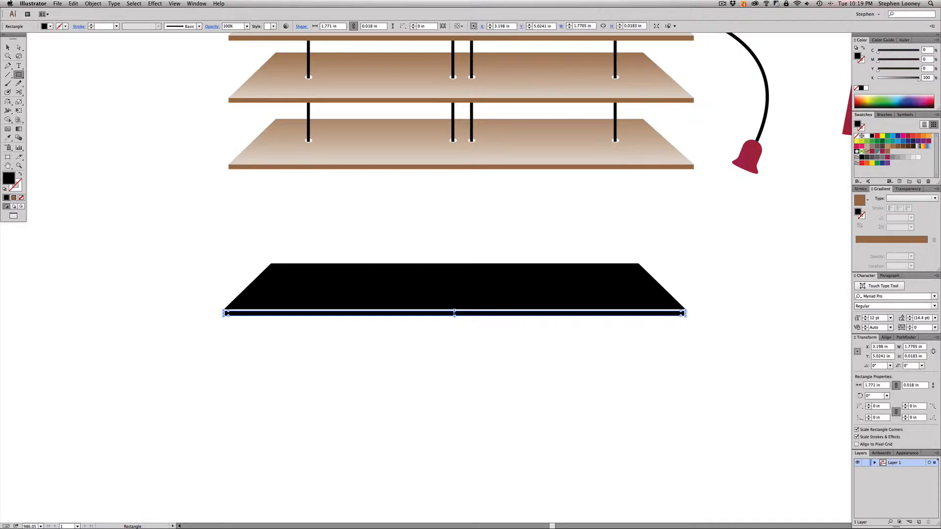
key(v)
scroll(594, 274, up, 3)
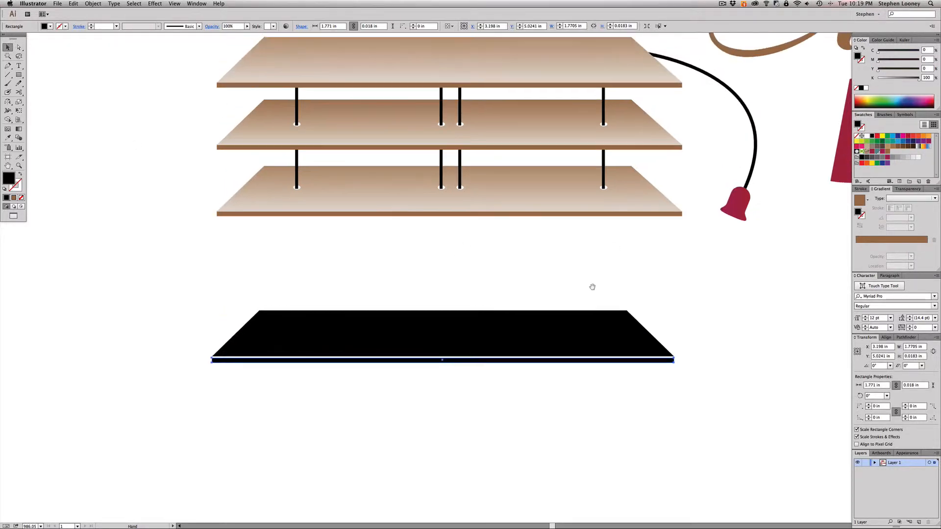
click(603, 297)
Step: Fill the trapezoid with the brown swatch C=33 M=52 Y=75 K=14 1
click(509, 334)
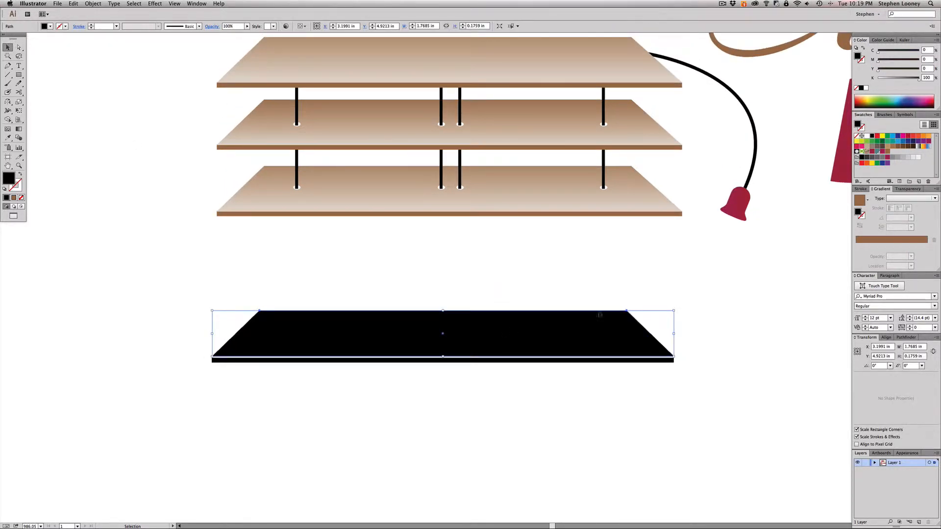
click(860, 204)
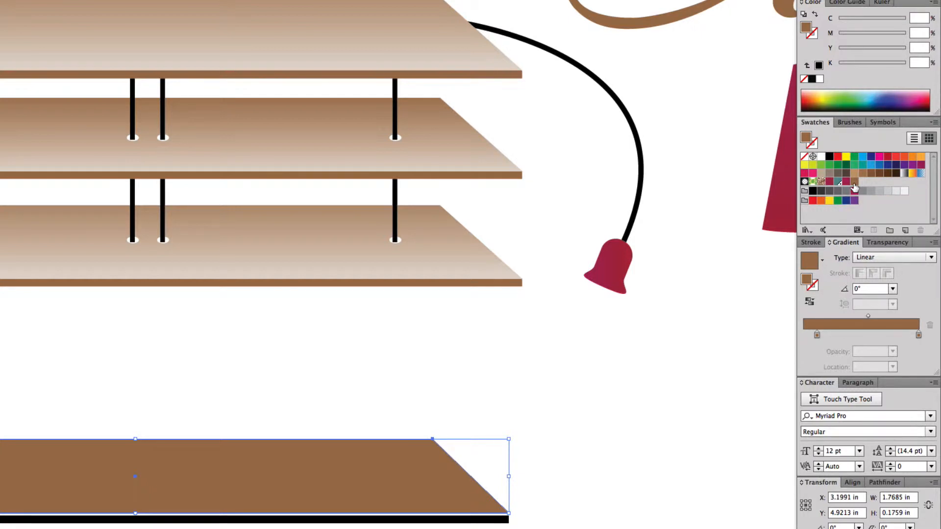
click(855, 182)
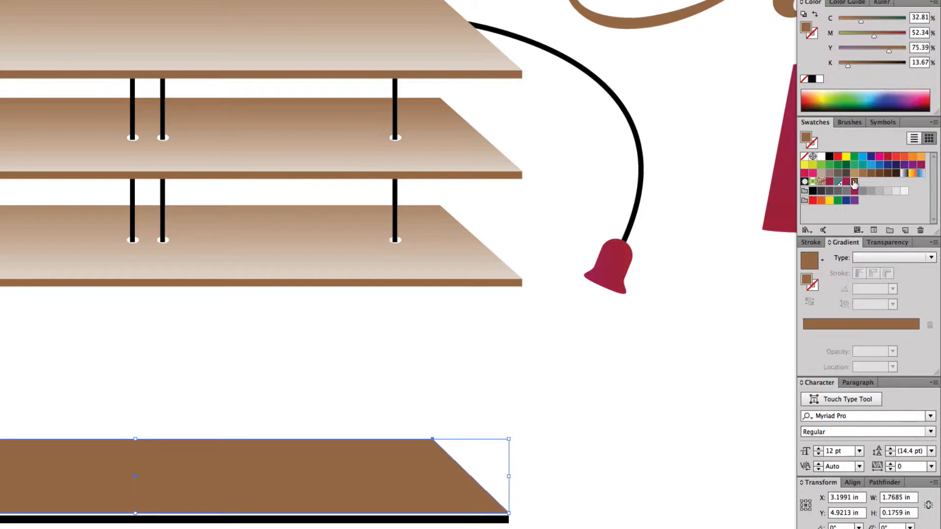
Step: Make the brown swatch a global process color, then deselect the trapezoid
double_click(831, 185)
click(157, 309)
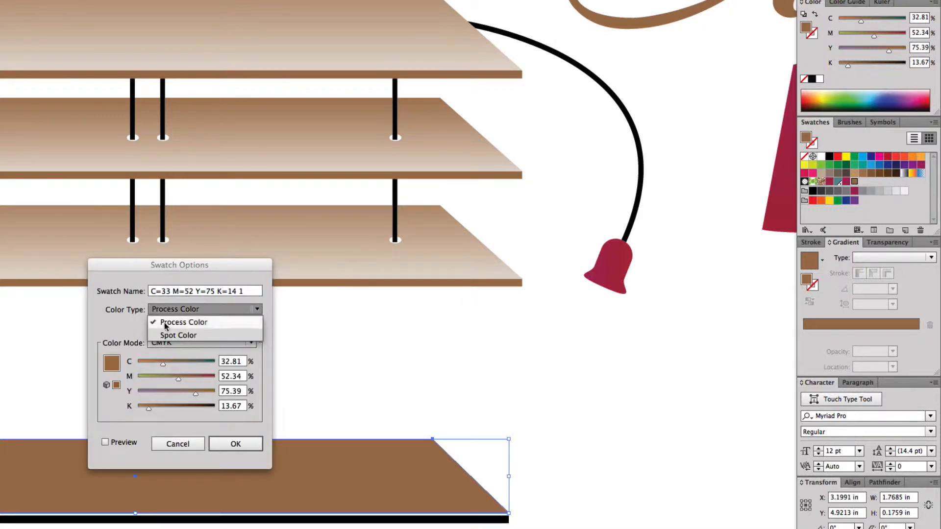
click(155, 322)
click(237, 443)
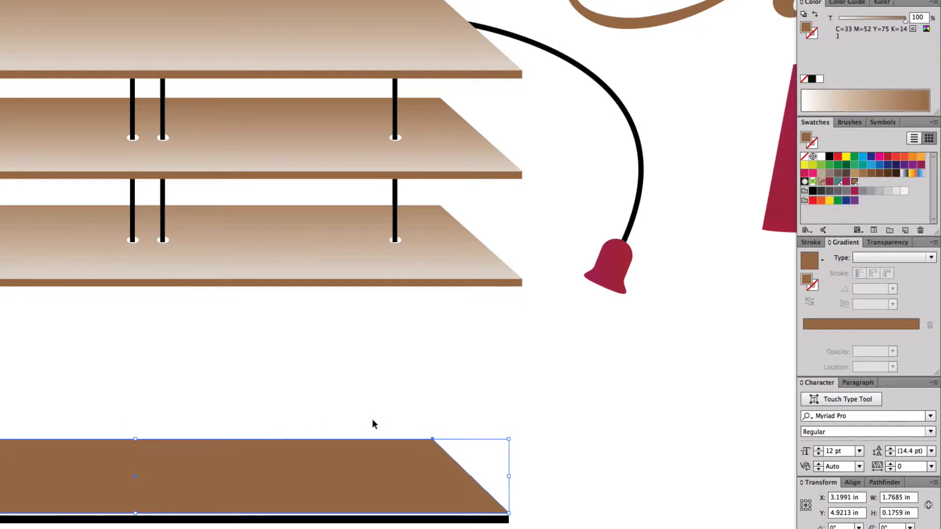
click(522, 362)
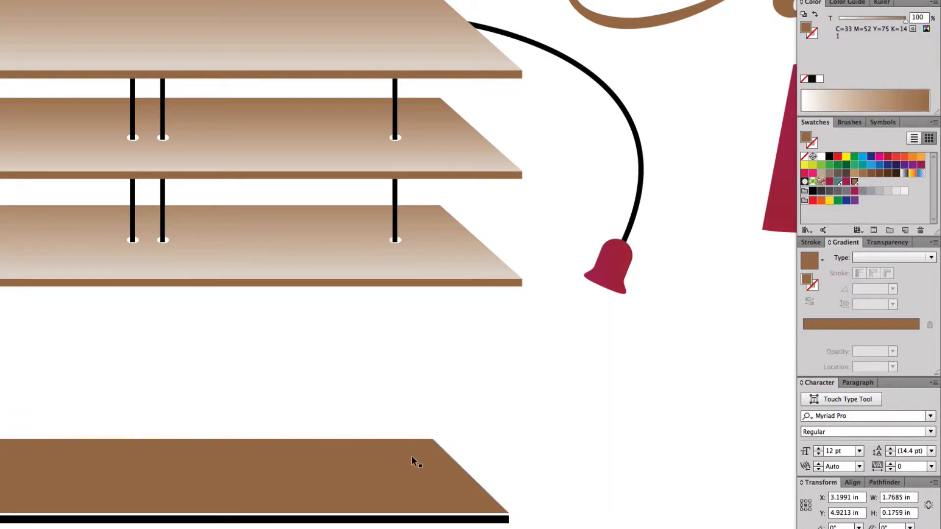
Step: Apply a linear gradient to the trapezoid and assign the global brown swatch to both color stops
click(412, 455)
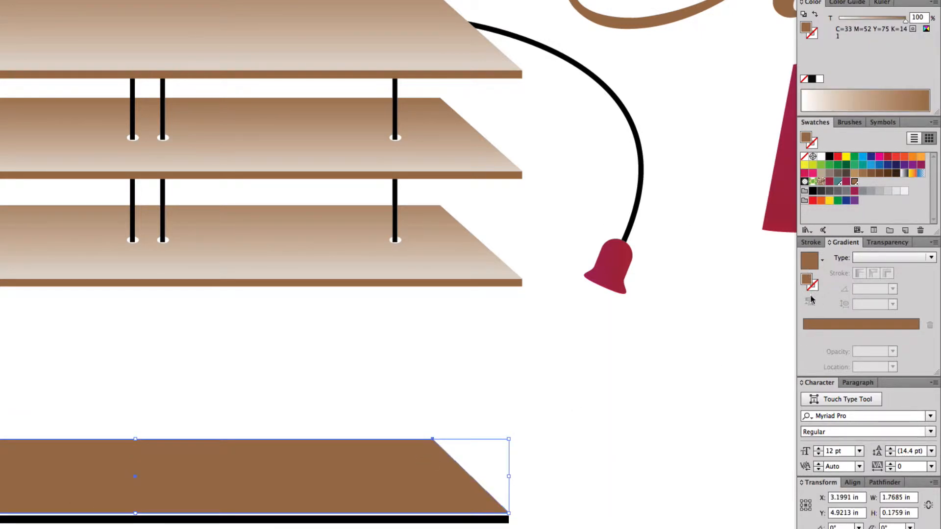
click(828, 336)
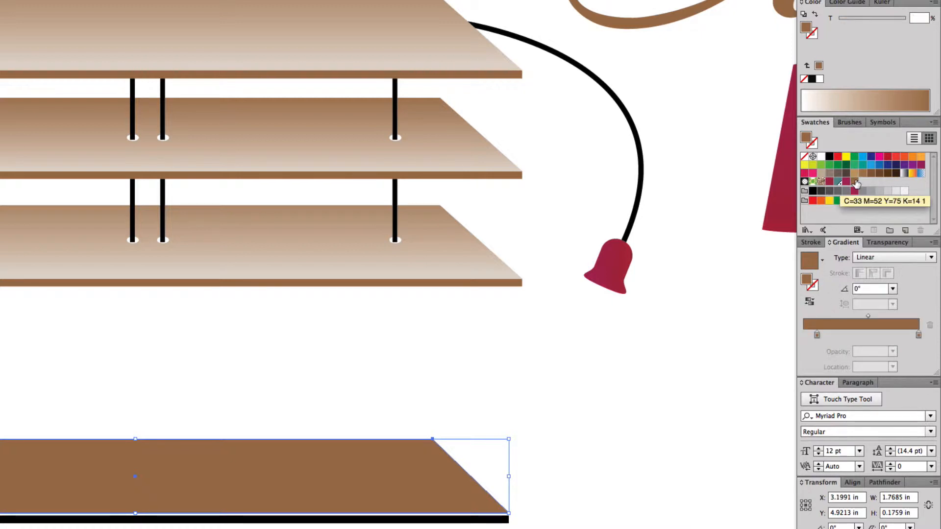
drag(854, 182, 818, 337)
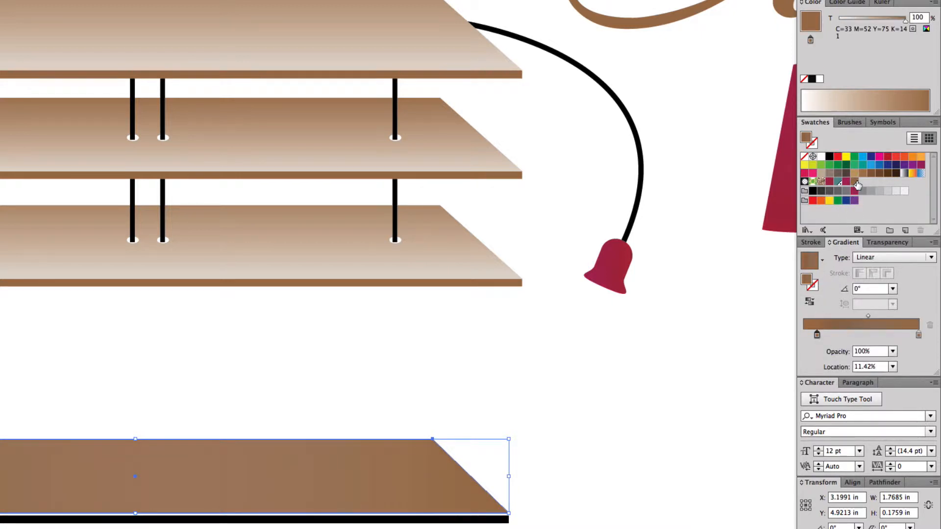
drag(854, 183, 919, 336)
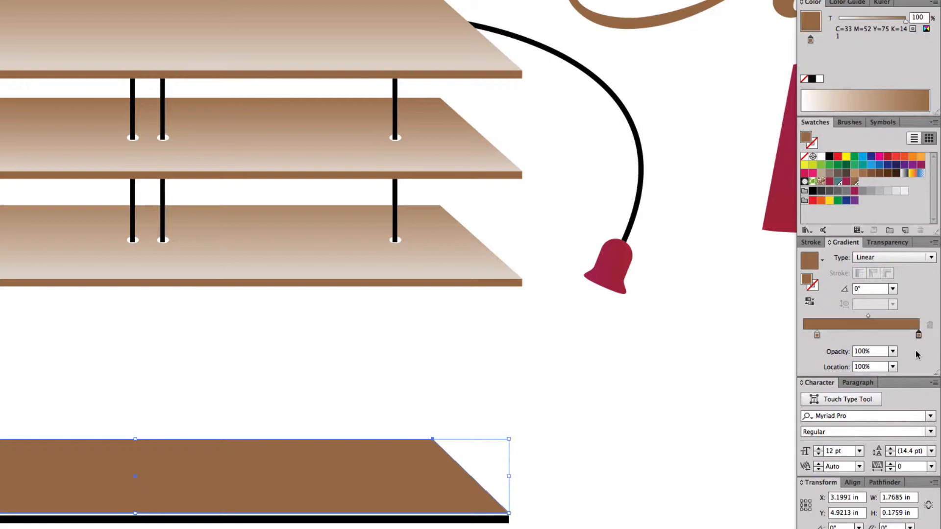
Step: Move the first gradient stop to the very start and set the end stop's tint to 24%
drag(817, 335, 804, 336)
click(918, 335)
drag(905, 20, 854, 22)
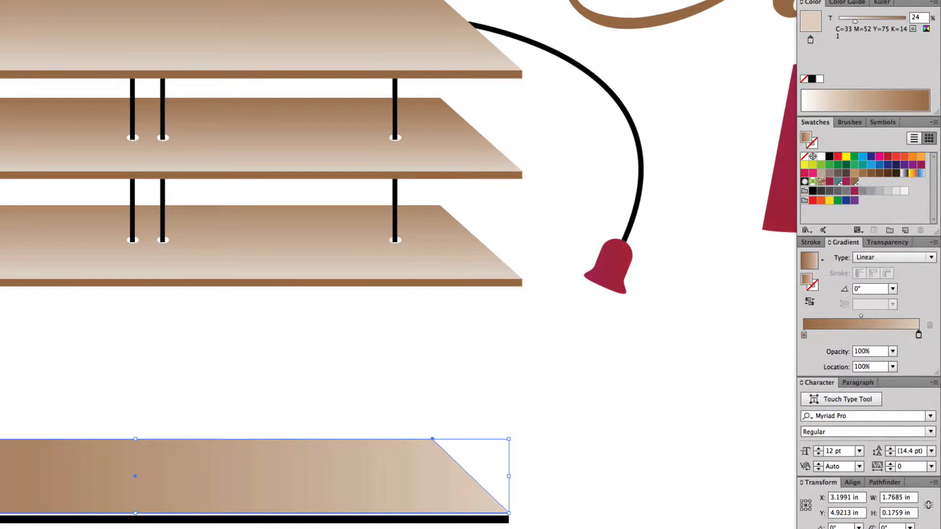
Step: Redirect the trapezoid's gradient vertically at -90° with dark brown above, and shift its starting stop inward
key(g)
mouse_move(158, 519)
mouse_down()
mouse_move(158, 438)
mouse_move(158, 520)
mouse_up()
drag(135, 433, 136, 401)
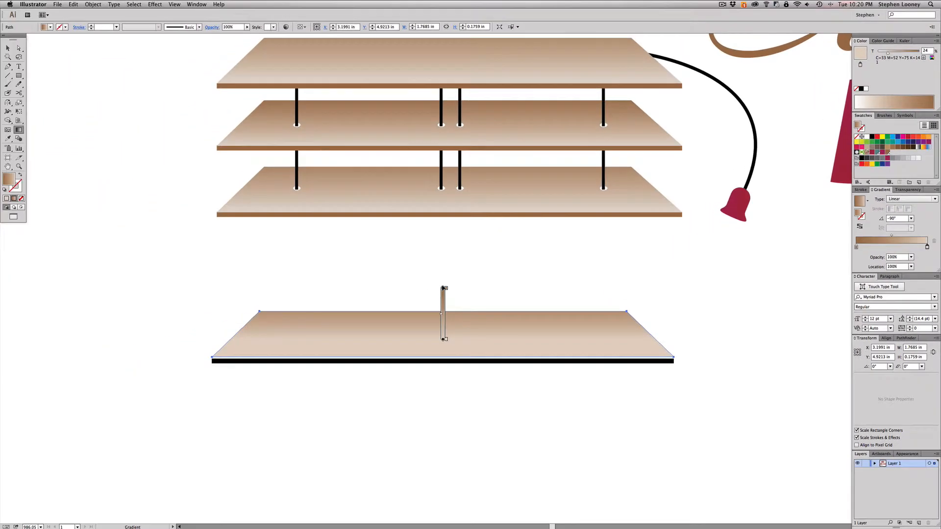
mouse_move(442, 312)
mouse_down()
mouse_move(446, 292)
mouse_move(440, 315)
mouse_up()
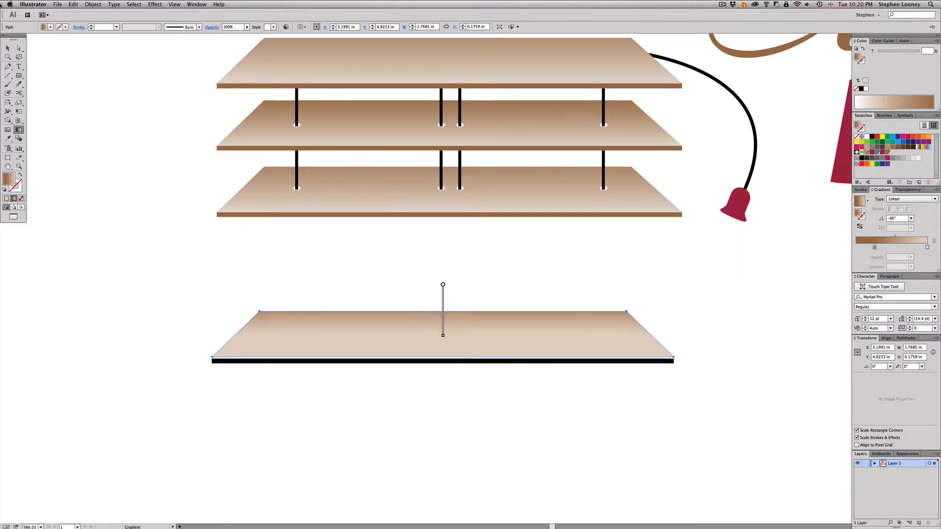
click(8, 48)
click(118, 114)
Step: Fine-tune the trapezoid's gradient slightly downward to deepen the brown along its top edge
alt+super+click(386, 249)
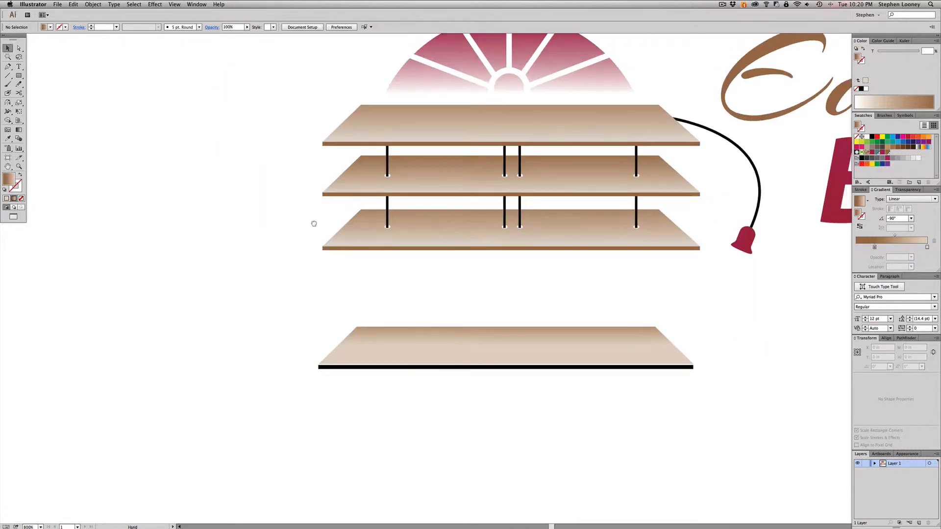
click(433, 320)
key(g)
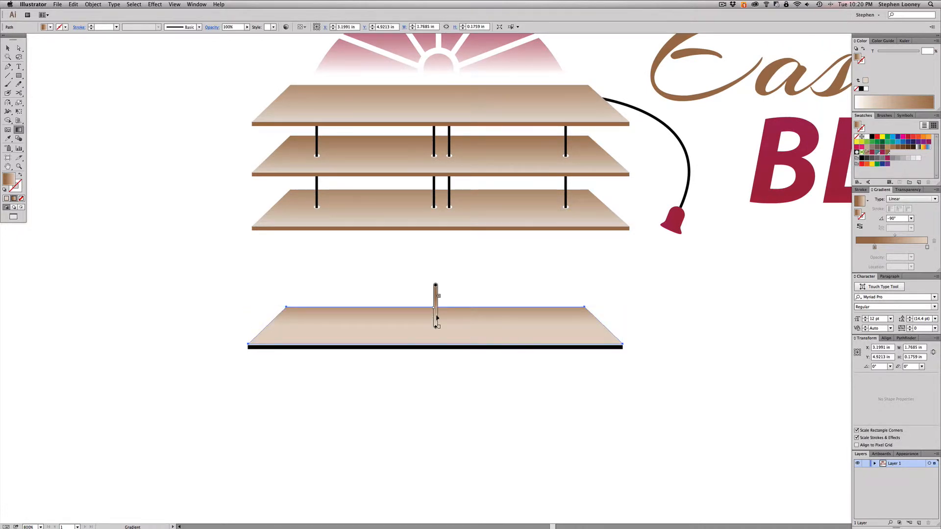
mouse_move(433, 309)
mouse_down()
mouse_move(435, 342)
mouse_move(435, 314)
mouse_up()
key(v)
click(476, 287)
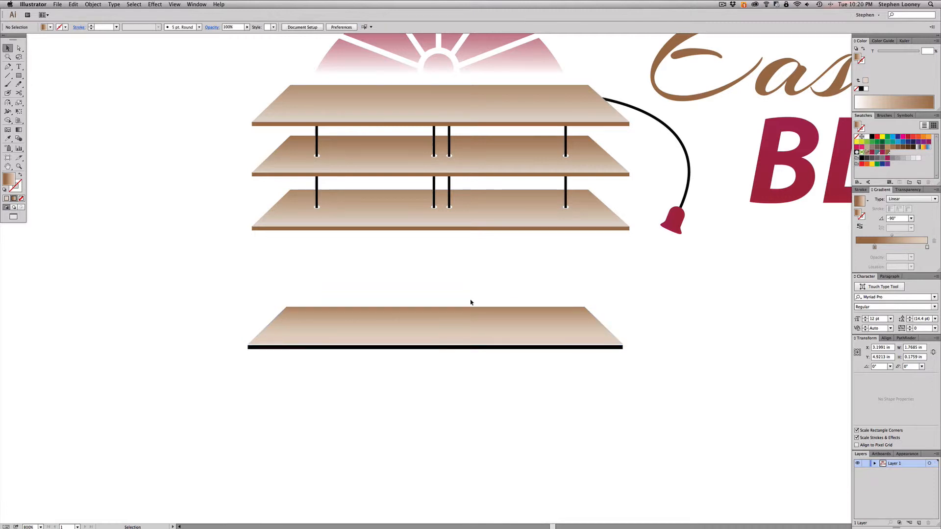
Step: Move the black strip up against the trapezoid's bottom edge and fill it with the global brown swatch
drag(231, 287, 671, 402)
drag(789, 287, 789, 283)
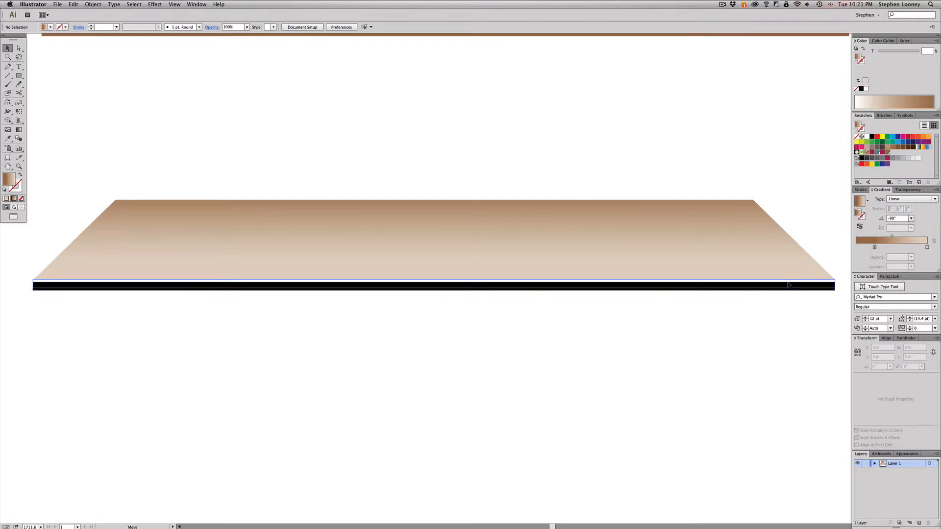
click(888, 152)
click(537, 181)
alt+super+click(472, 251)
alt+super+click(472, 251)
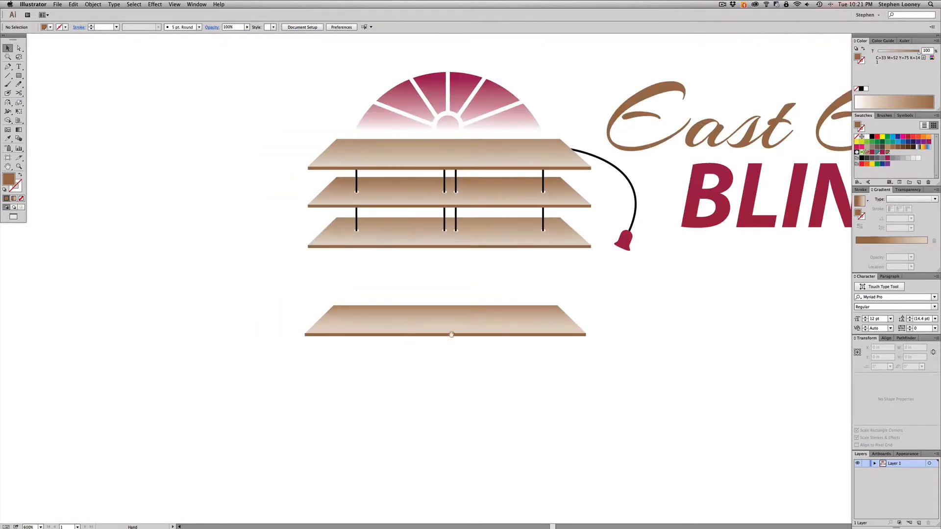
Step: Group the trapezoid and its brown edge strip into one slat
drag(564, 339, 542, 332)
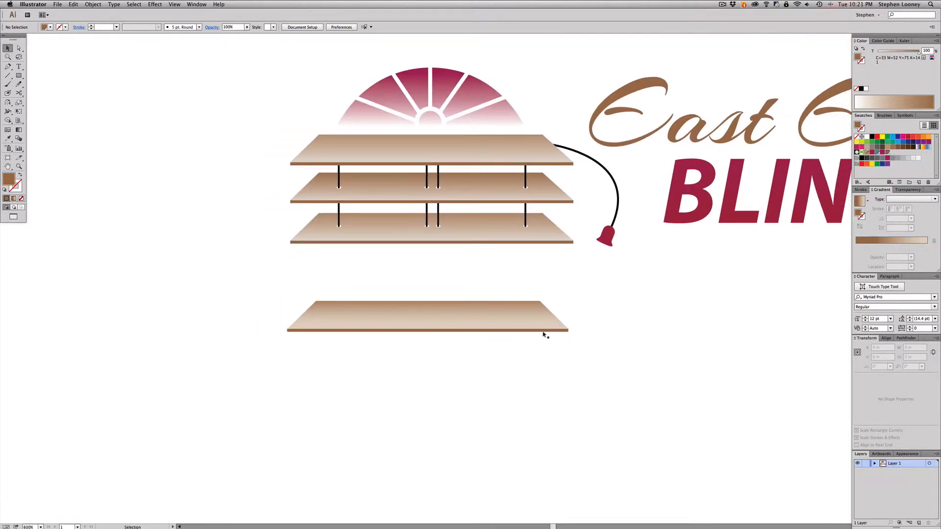
drag(584, 372, 357, 288)
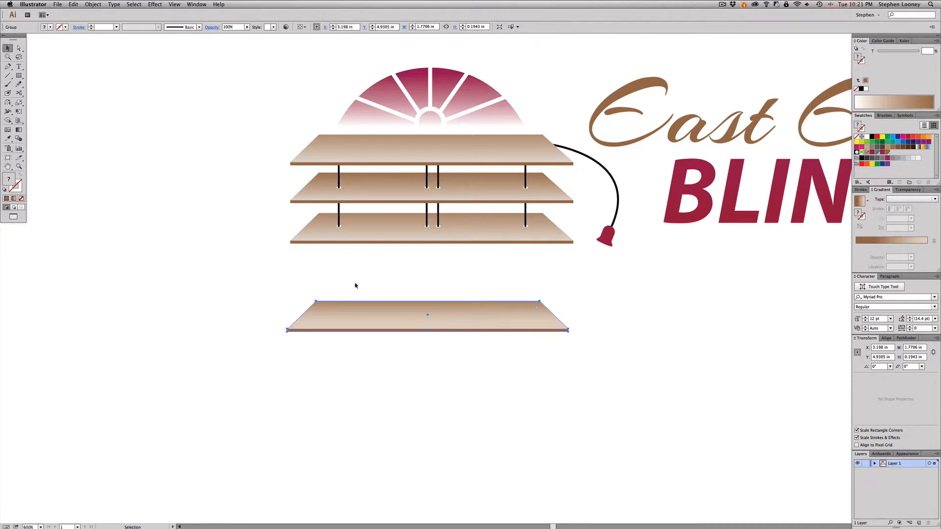
click(355, 284)
Step: Duplicate the grouped slat twice straight downward to make a stack of three slats
click(376, 310)
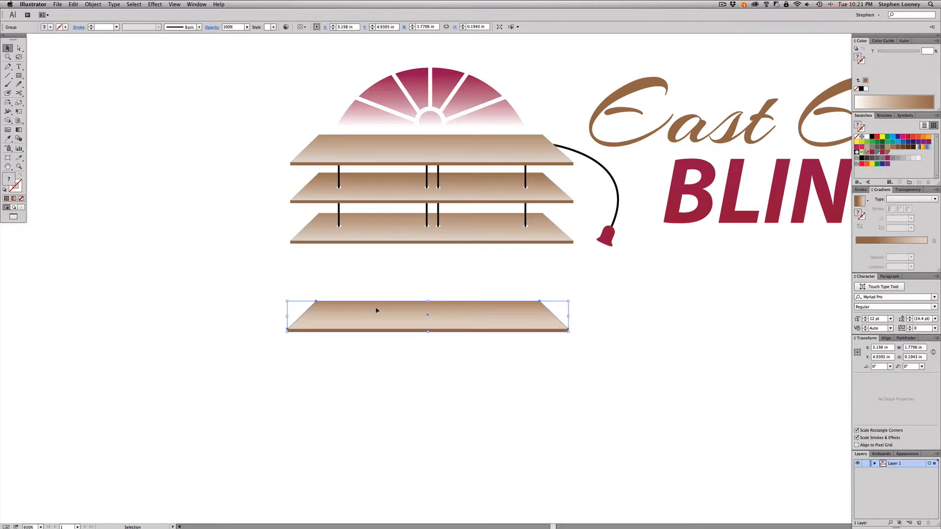
drag(374, 312, 371, 392)
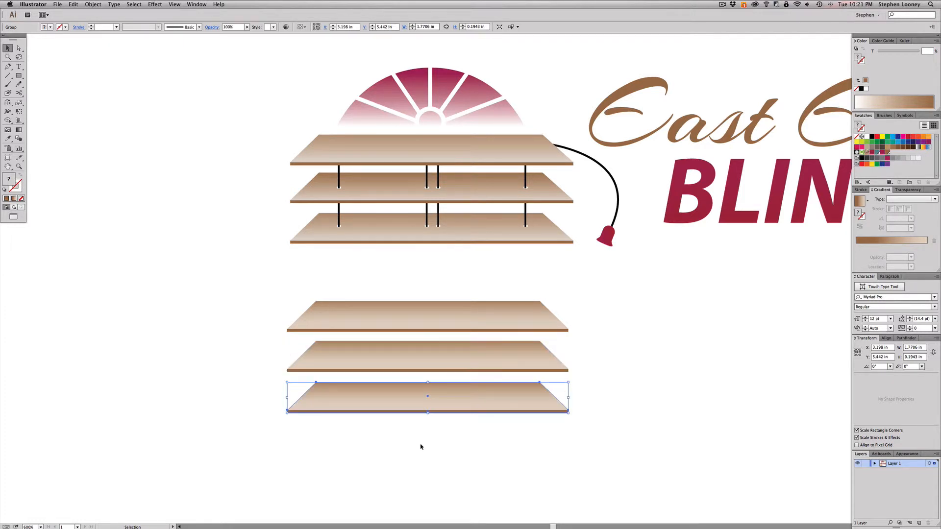
click(410, 422)
Step: Distribute the three lower slats evenly by their vertical centers
drag(491, 467, 397, 297)
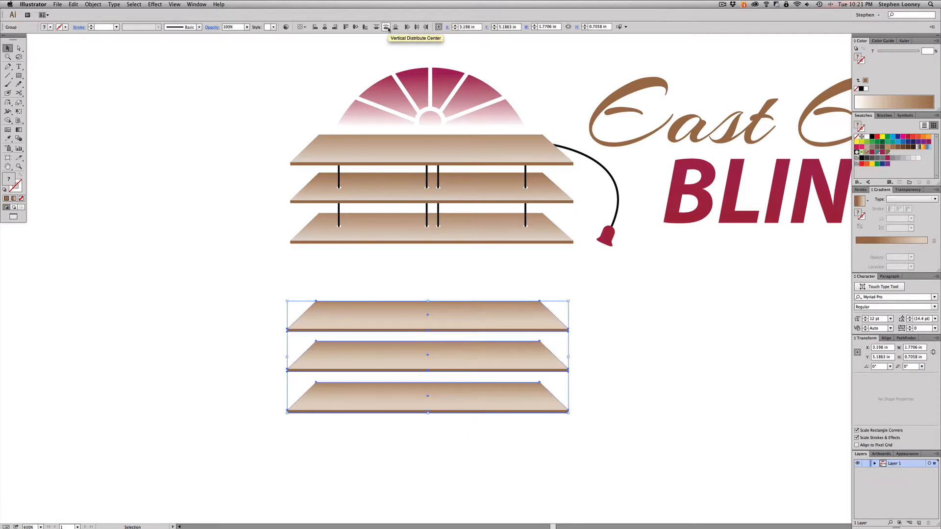
click(197, 5)
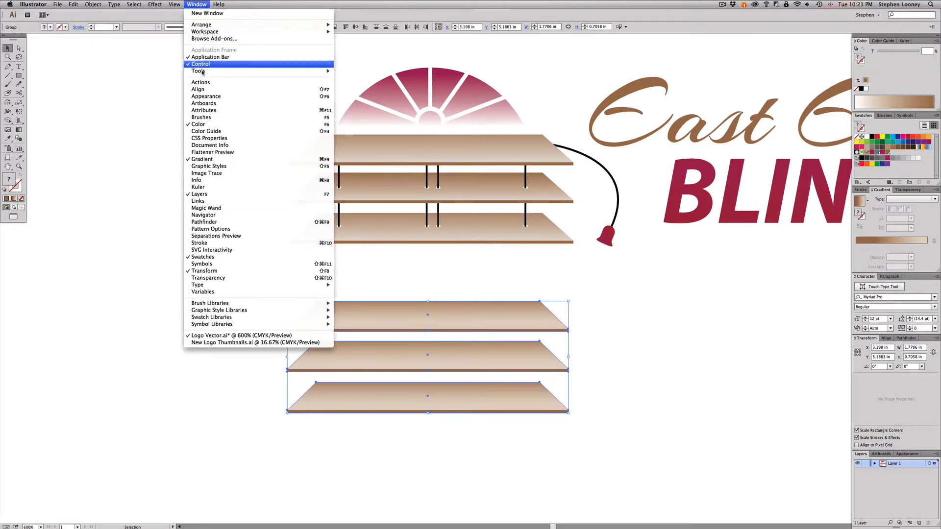
click(199, 89)
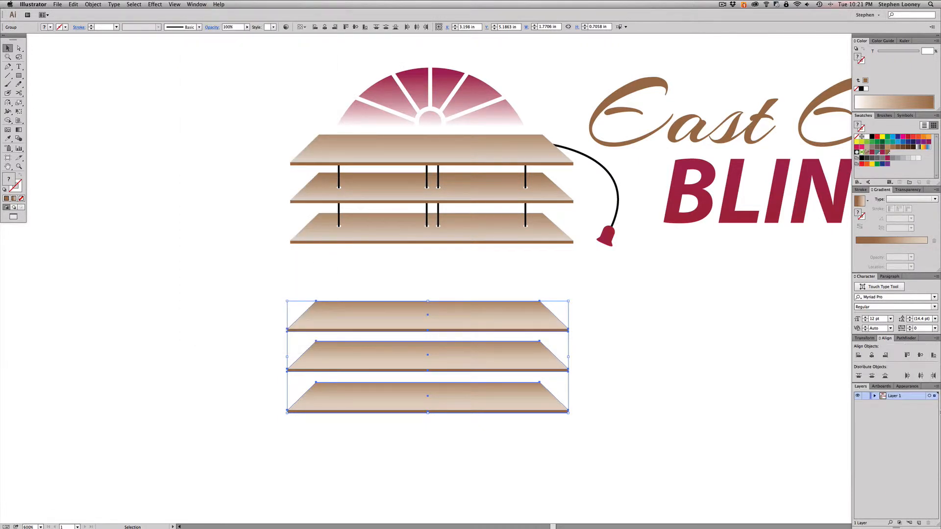
click(386, 28)
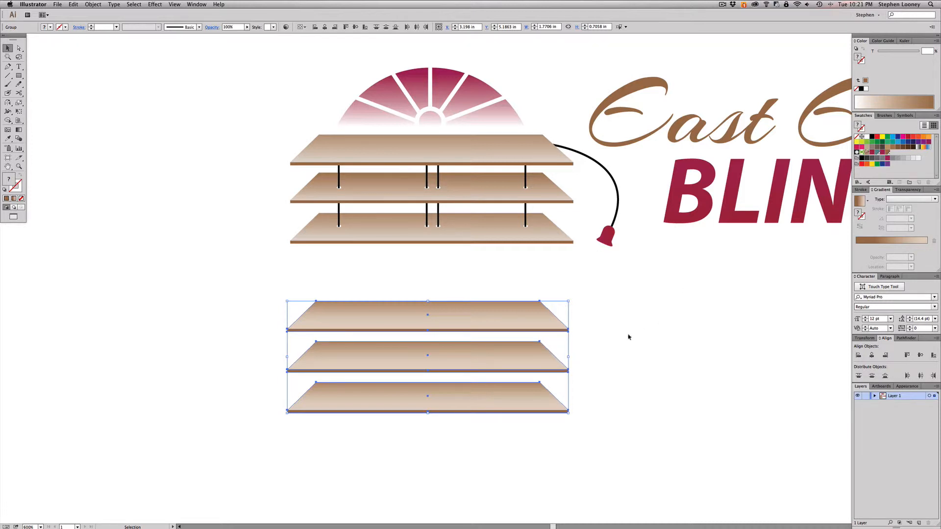
click(598, 351)
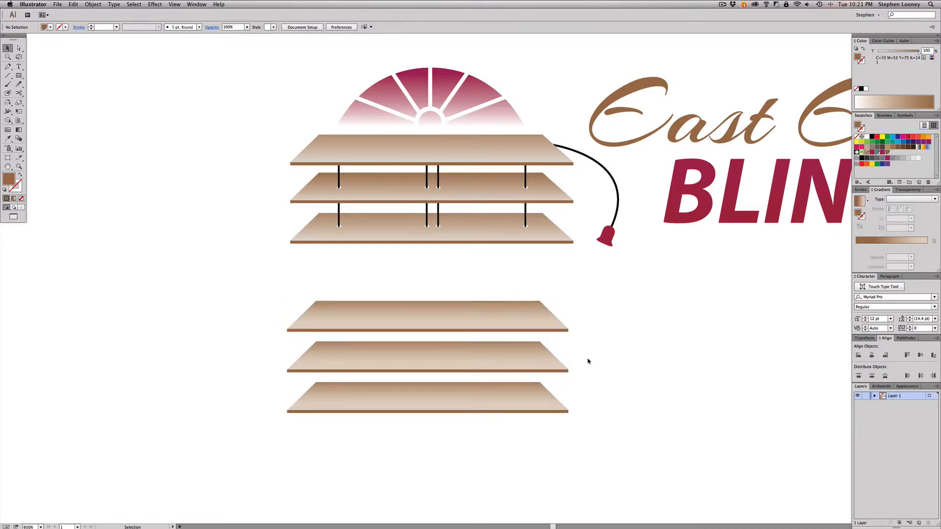
Step: Draw a thin vertical cord rectangle about 0.012 × 0.131 in from the new top slat down onto the middle slat's left part, filled black
scroll(588, 355, right, 2)
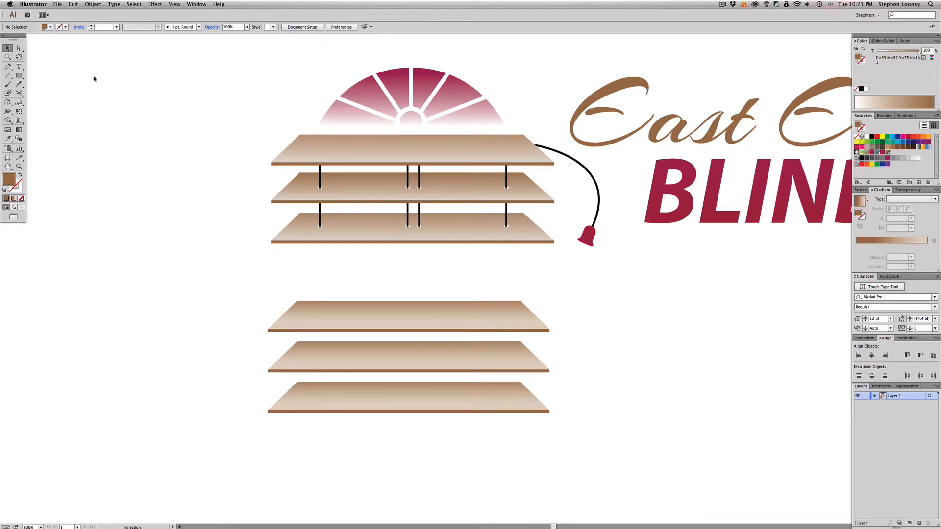
click(8, 76)
click(19, 77)
drag(197, 269, 573, 461)
drag(352, 265, 283, 288)
alt+super+click(359, 288)
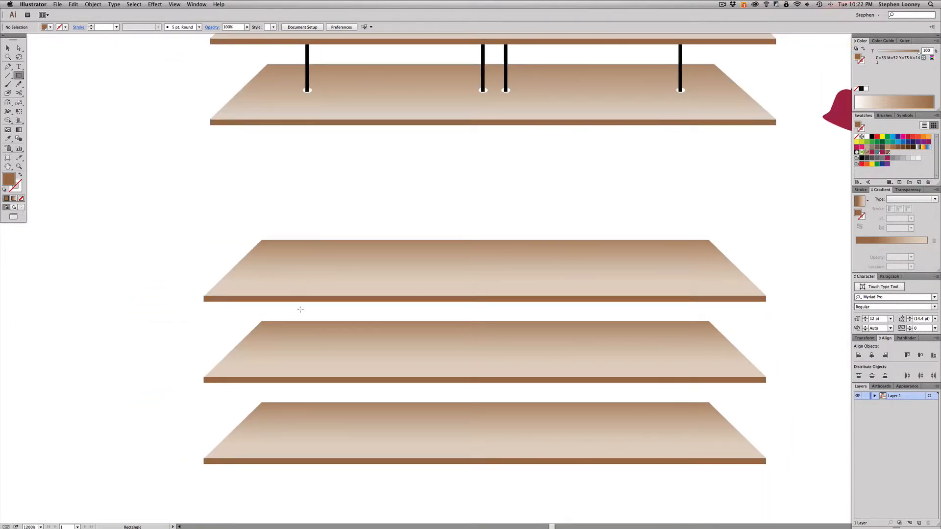
drag(303, 301, 305, 344)
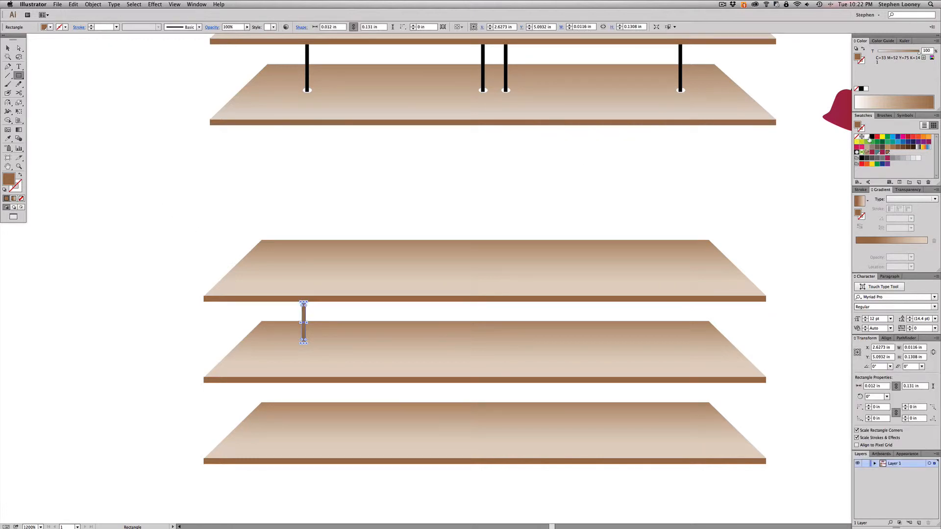
click(872, 137)
click(7, 48)
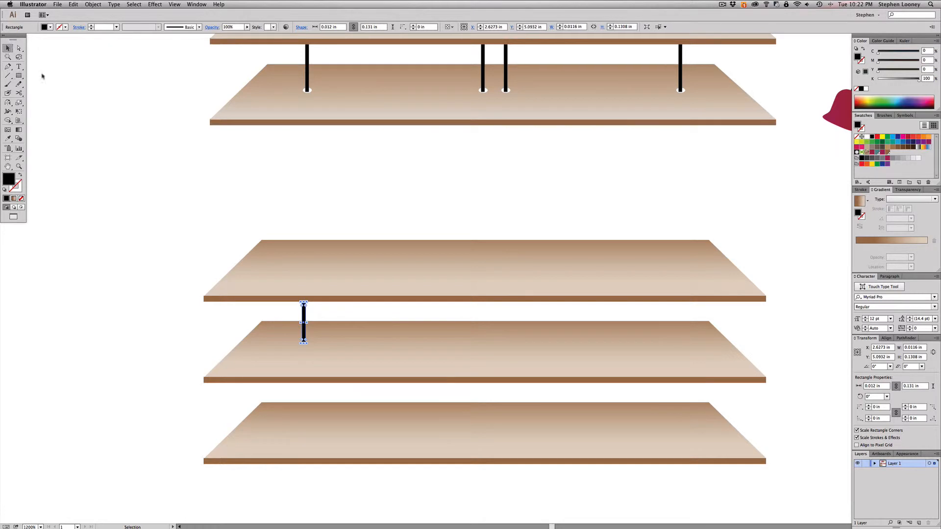
click(43, 76)
Step: Draw a flat ellipse about 0.038 × 0.015 in at the cord's lower end and fill it white
drag(223, 248, 469, 410)
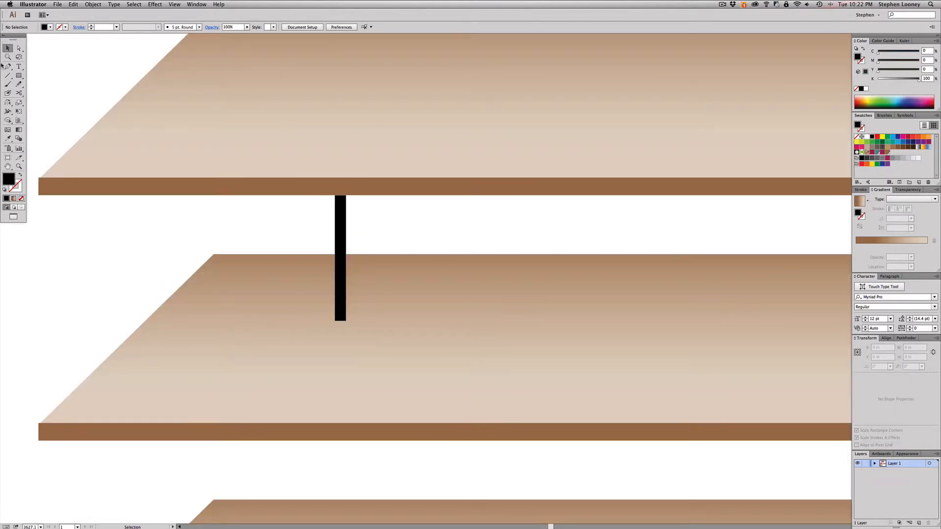
drag(19, 76, 42, 94)
drag(325, 312, 359, 327)
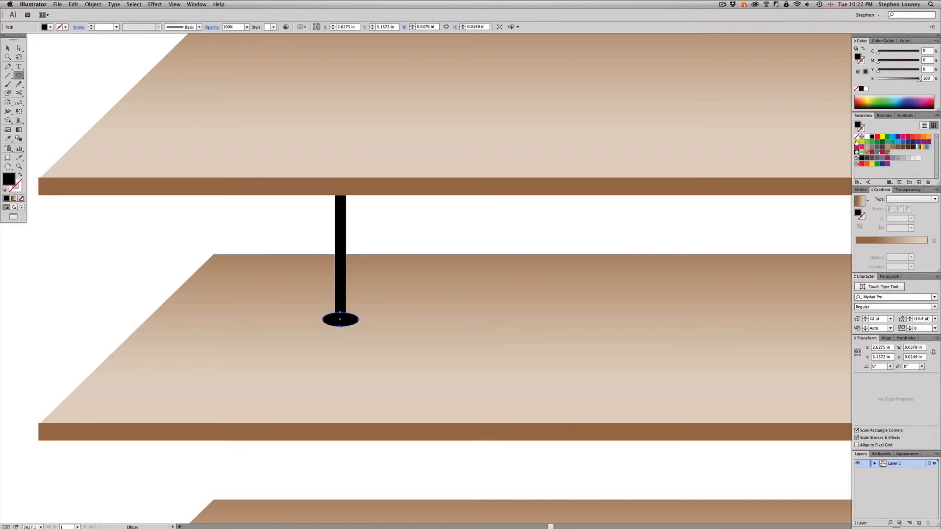
click(867, 137)
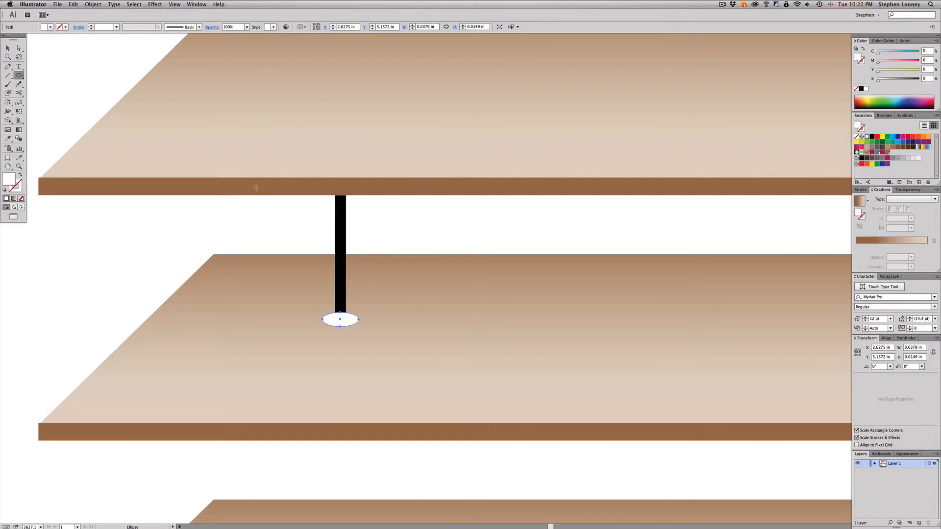
Step: Bring the black cord to the front, above the white ellipse
key(v)
drag(206, 214, 440, 243)
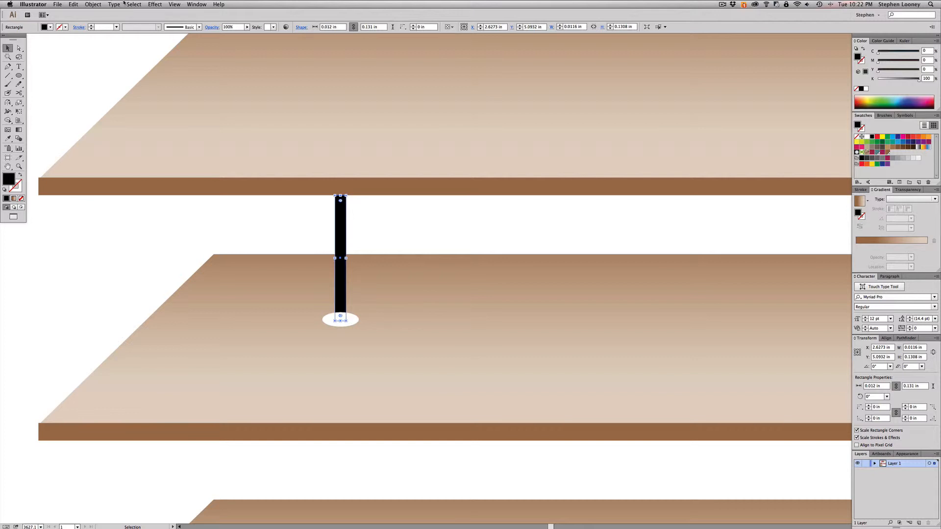
click(125, 4)
mouse_move(93, 4)
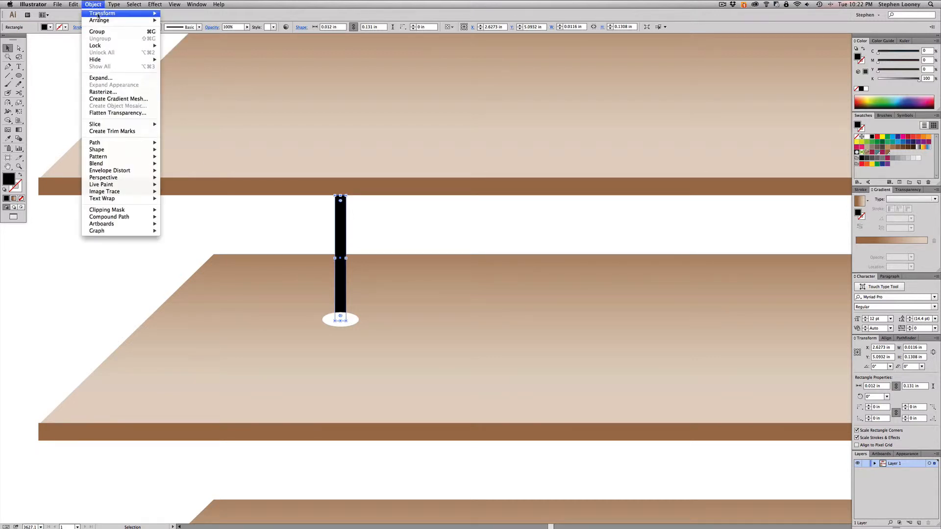
mouse_move(101, 20)
click(196, 28)
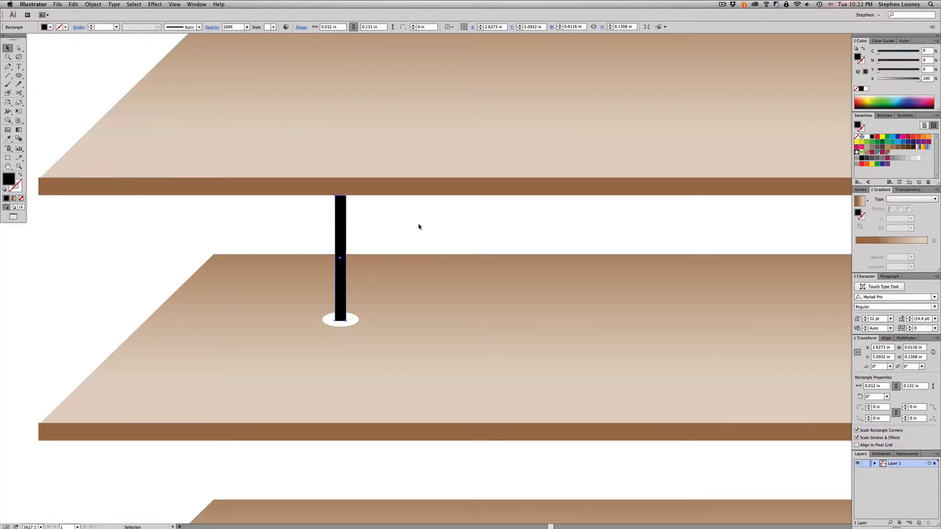
click(419, 227)
Step: Lock the three new slats, leaving the cord and its ellipse unlocked
alt+super+click(537, 295)
alt+super+click(573, 314)
alt+super+click(576, 319)
alt+super+click(578, 320)
alt+super+click(472, 259)
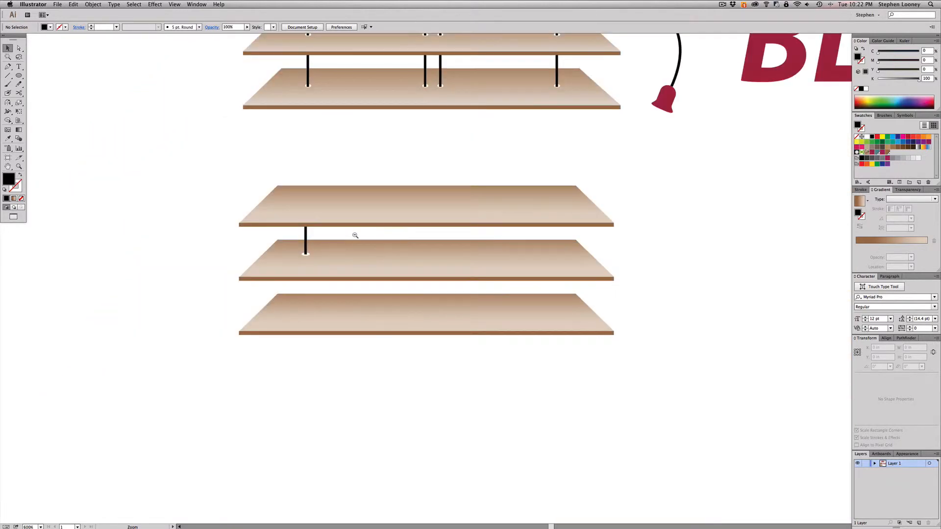
alt+super+click(355, 235)
drag(498, 239, 449, 235)
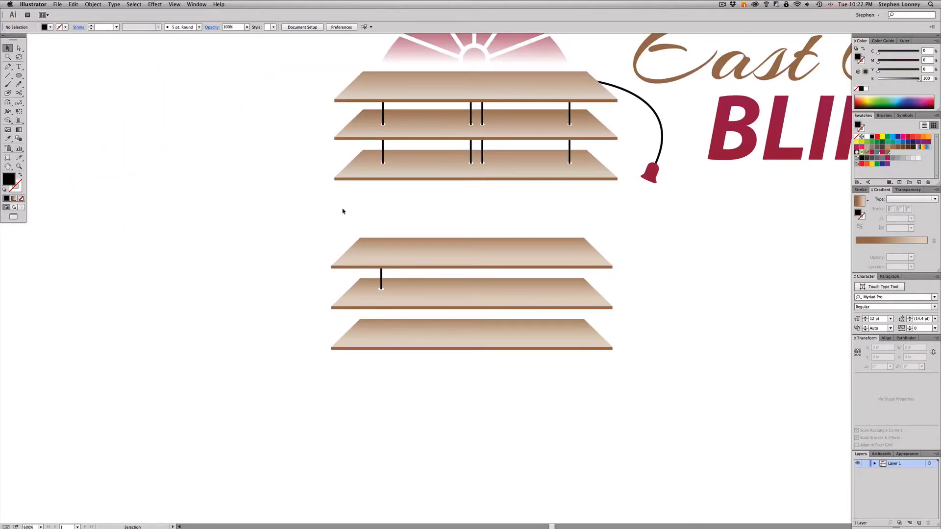
drag(342, 211, 370, 404)
click(90, 4)
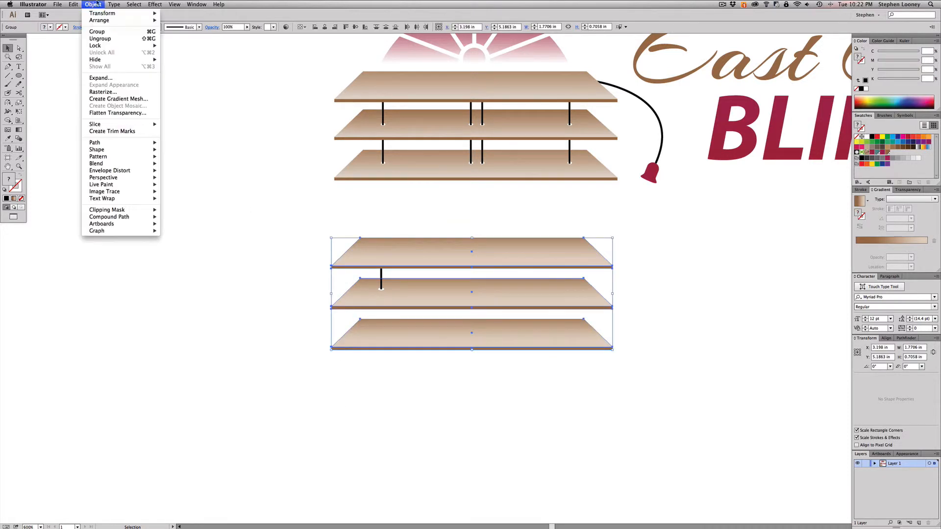
mouse_move(122, 45)
click(177, 46)
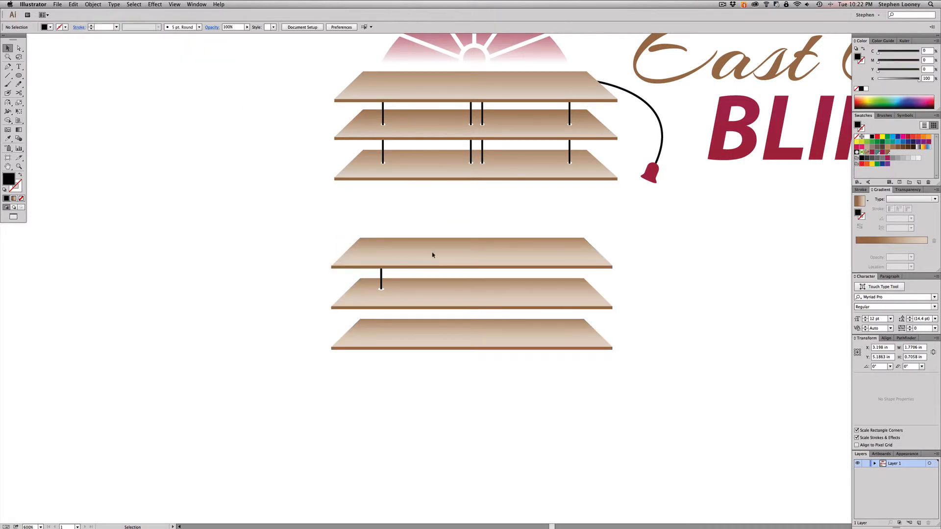
Step: Duplicate the cord and its white ellipse across the upper gap, placing two copies near the center and one near the right end
drag(331, 219, 353, 271)
drag(398, 205, 483, 272)
drag(437, 225, 499, 406)
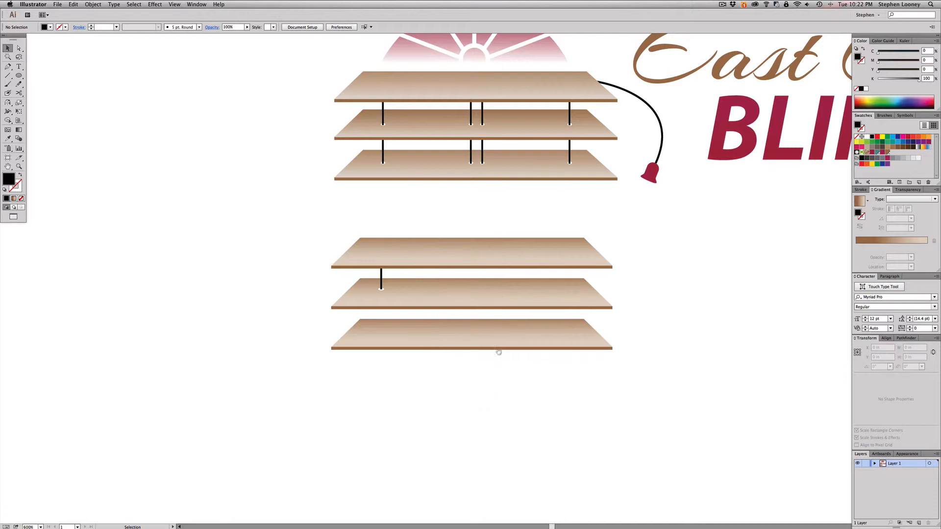
scroll(498, 353, up, 2)
scroll(498, 353, right, 2)
drag(312, 272, 371, 343)
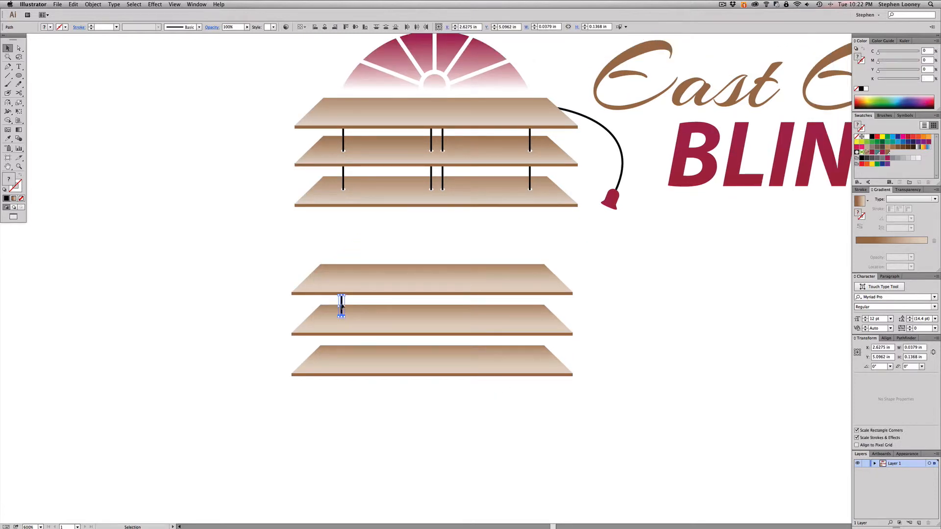
drag(341, 306, 525, 305)
click(583, 311)
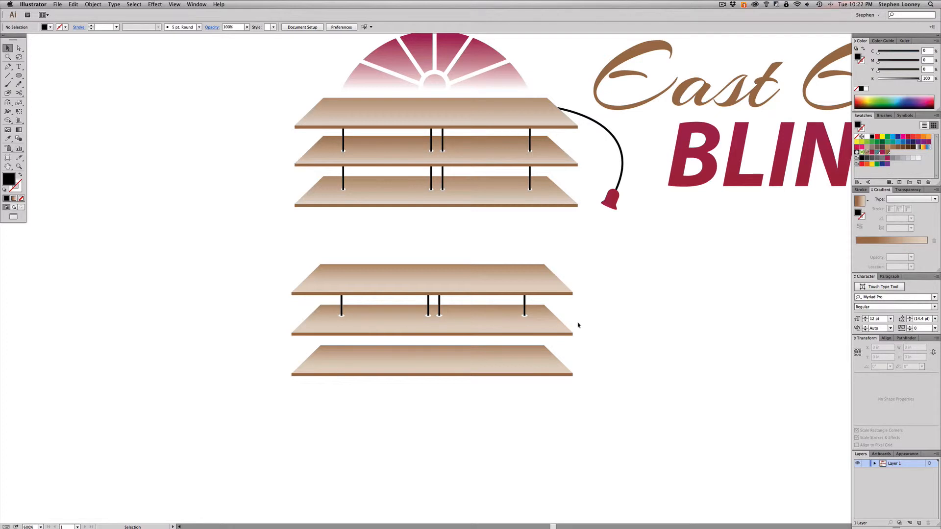
Step: Duplicate the row of four cords and ellipses straight down into the gap between the middle and bottom slats
drag(574, 329, 335, 291)
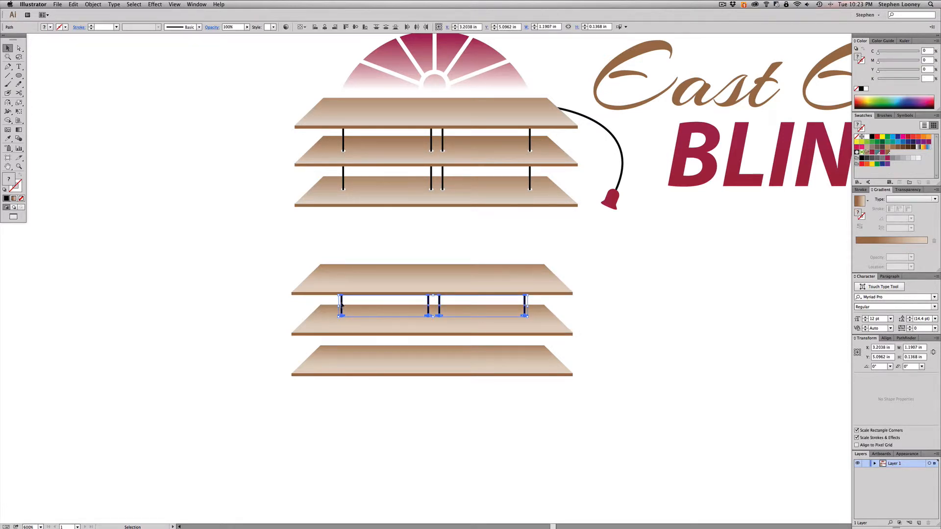
drag(341, 305, 339, 346)
click(264, 321)
drag(251, 251, 588, 378)
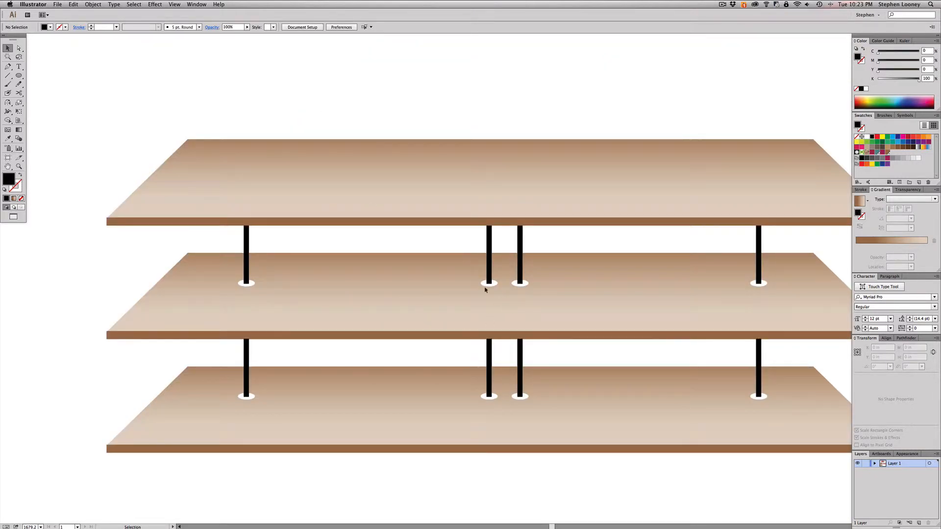
click(252, 285)
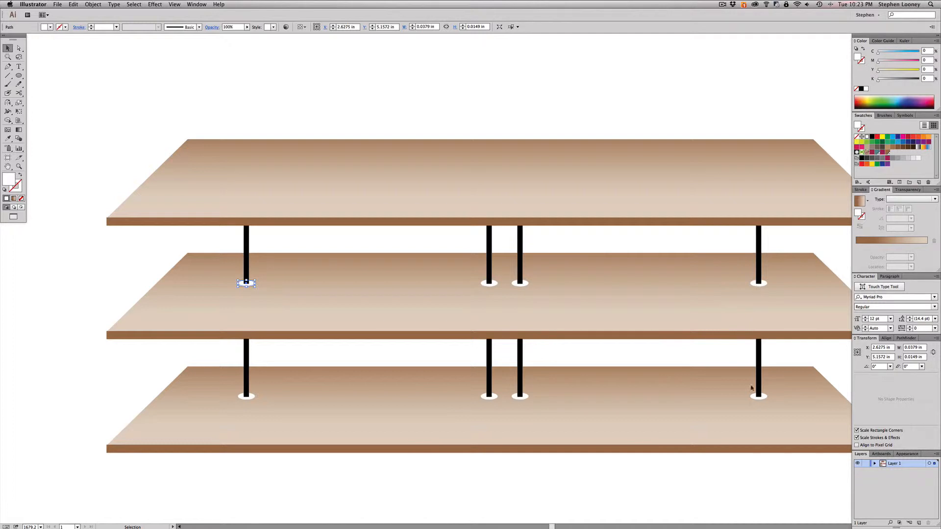
key(super+minus)
key(super+minus)
key(super+minus)
key(super+minus)
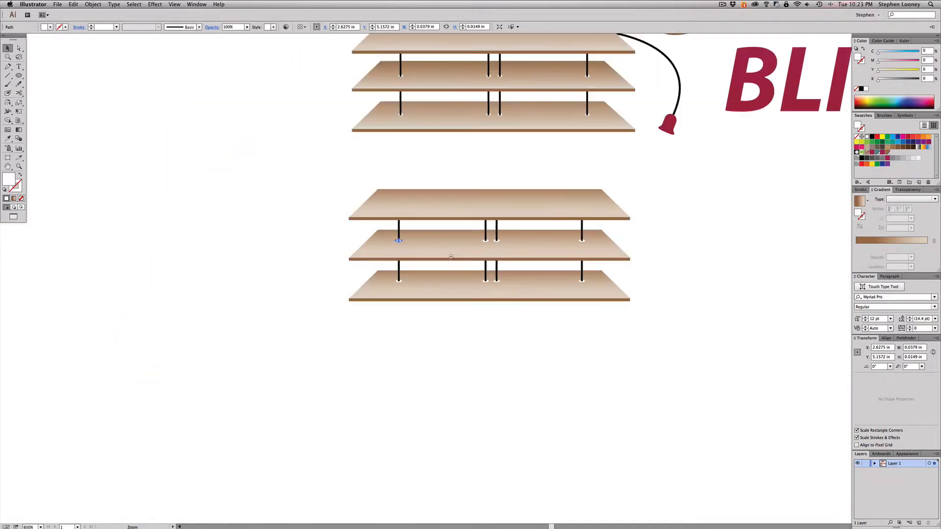
click(592, 366)
Step: Unlock all objects and group the three new slats with their cords and ellipses
click(93, 5)
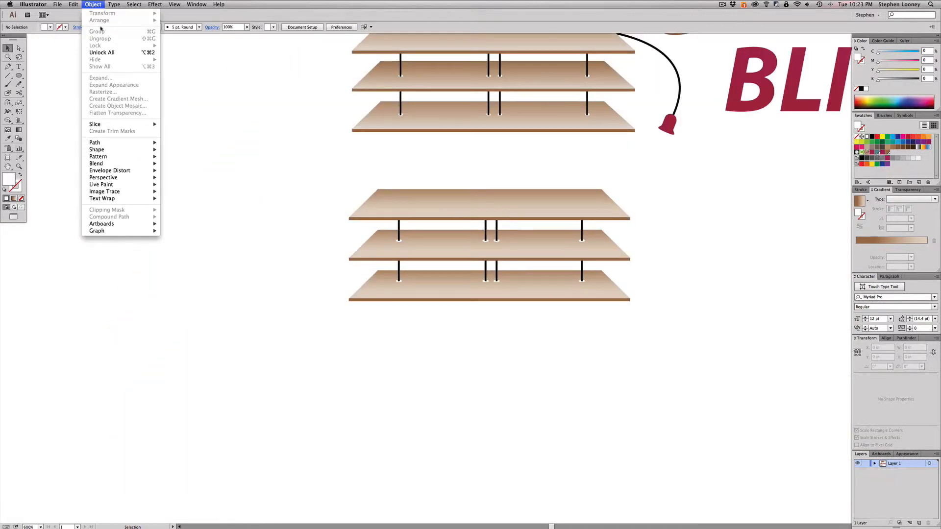
click(98, 54)
drag(257, 160, 725, 348)
key(super+g)
click(666, 208)
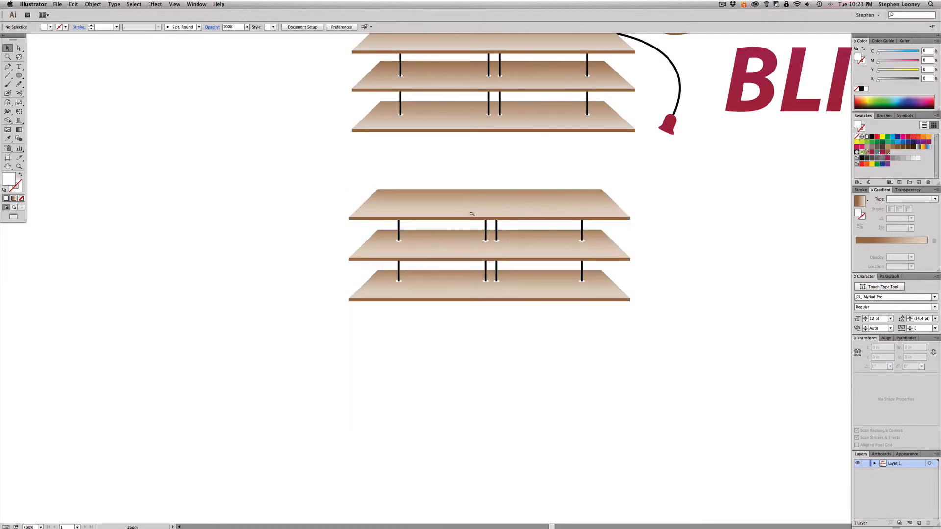
alt+super+click(474, 211)
drag(519, 270, 227, 290)
key(super+z)
click(627, 314)
key(space)
drag(322, 271, 313, 328)
click(434, 318)
key(space)
key(super+z)
key(super+z)
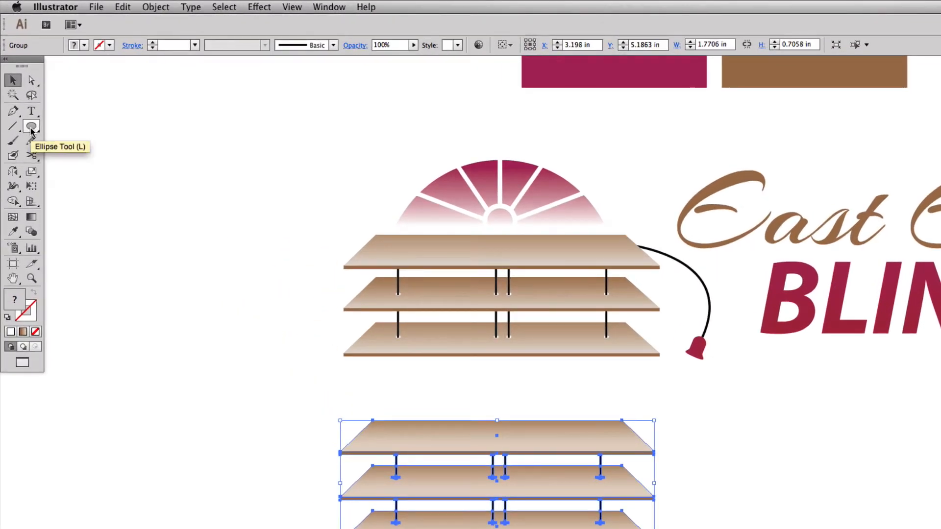
Step: Move the grouped blinds straight down about 0.6 in to make room above them
click(31, 130)
key(v)
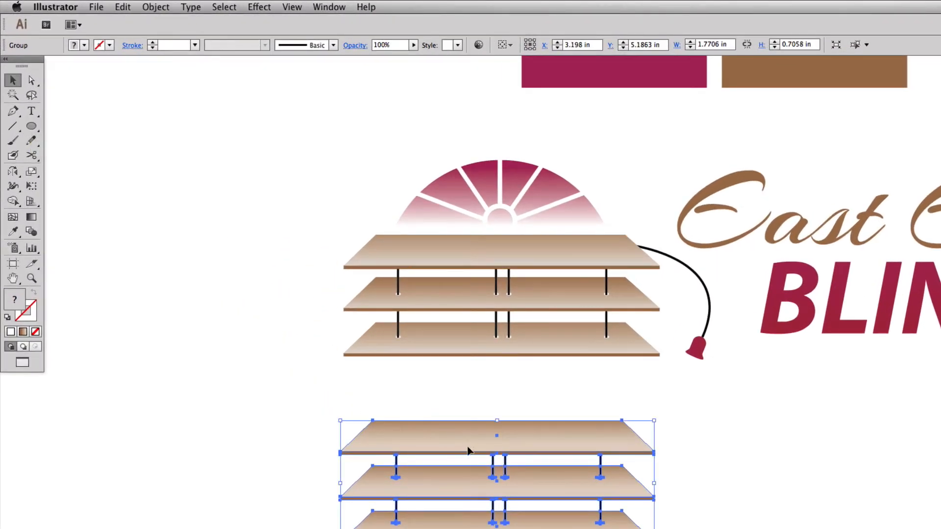
drag(468, 446, 469, 528)
Step: Draw a circle about 1.31 in across, centered over the new blinds, and fill it with the maroon swatch
click(35, 128)
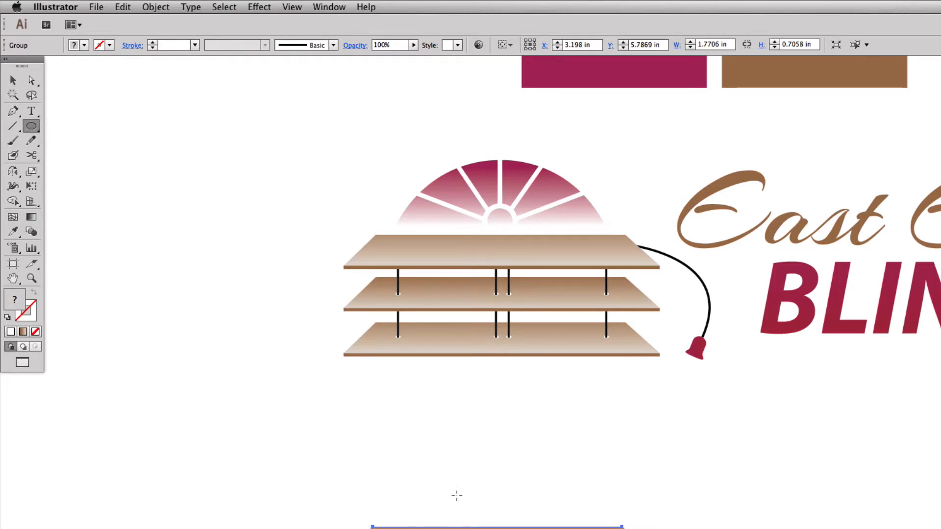
drag(338, 147, 365, 381)
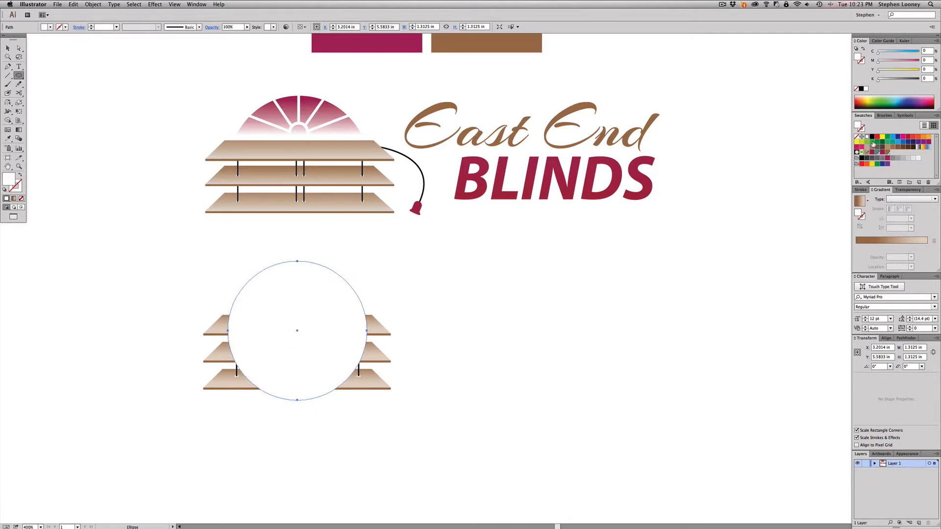
click(882, 152)
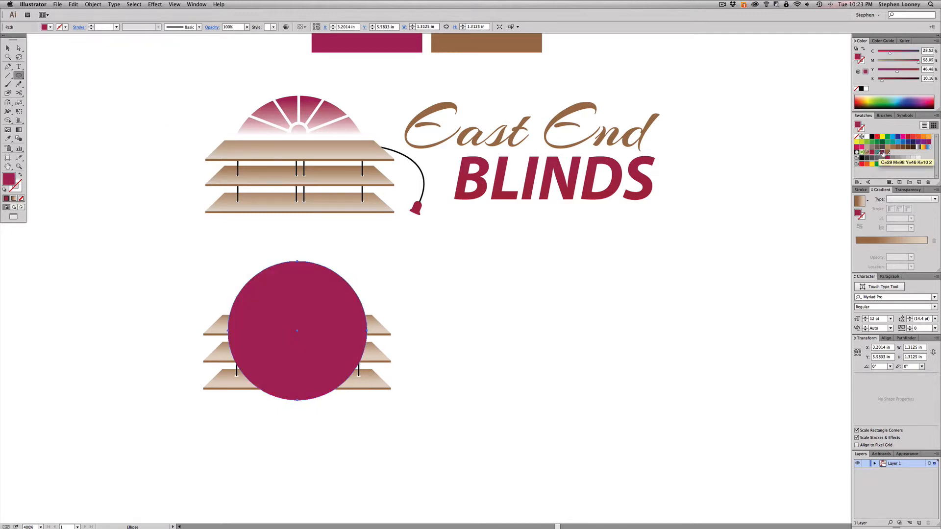
Step: Draw a rectangle about 1.99 × 0.89 in covering the maroon circle's lower part, leaving a semicircular arch above it
click(19, 76)
click(57, 75)
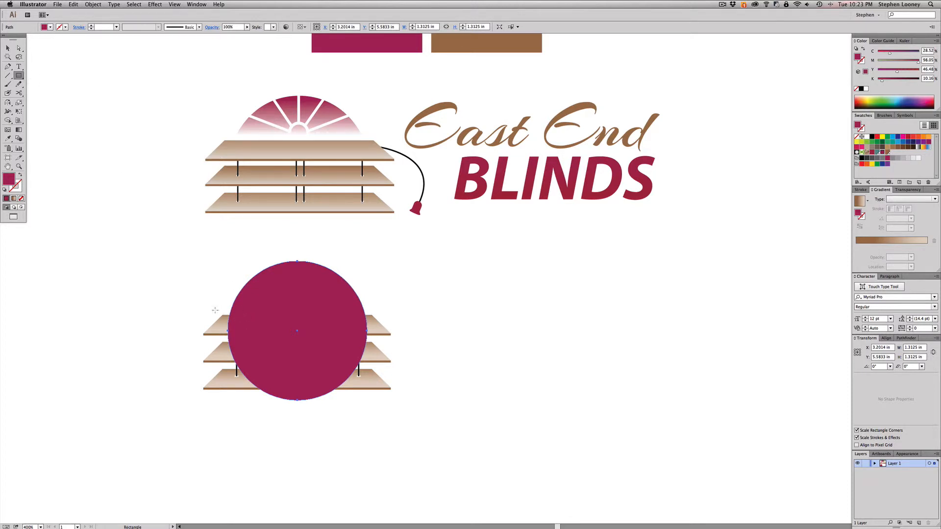
drag(196, 311, 407, 406)
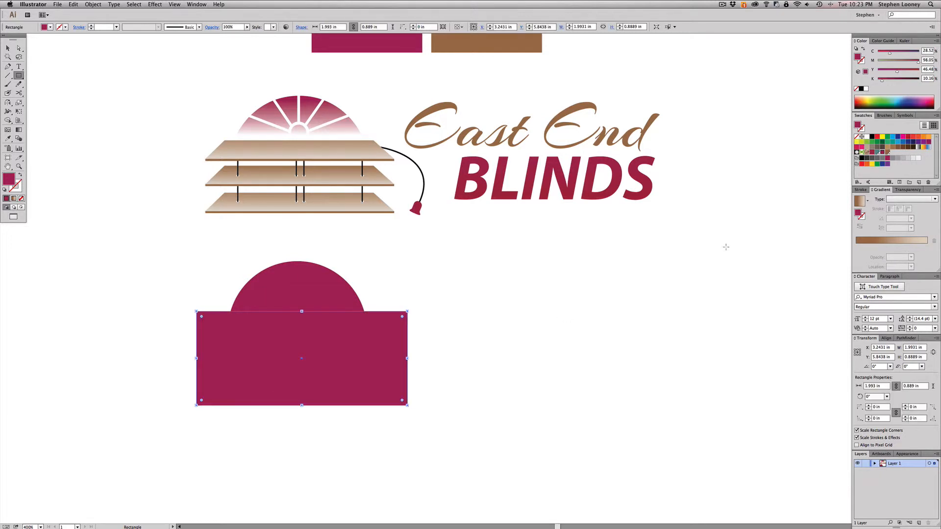
Step: Fill the rectangle covering the circle with white and extend its lower edge to make it about 1.26 in tall
click(867, 137)
key(v)
click(425, 334)
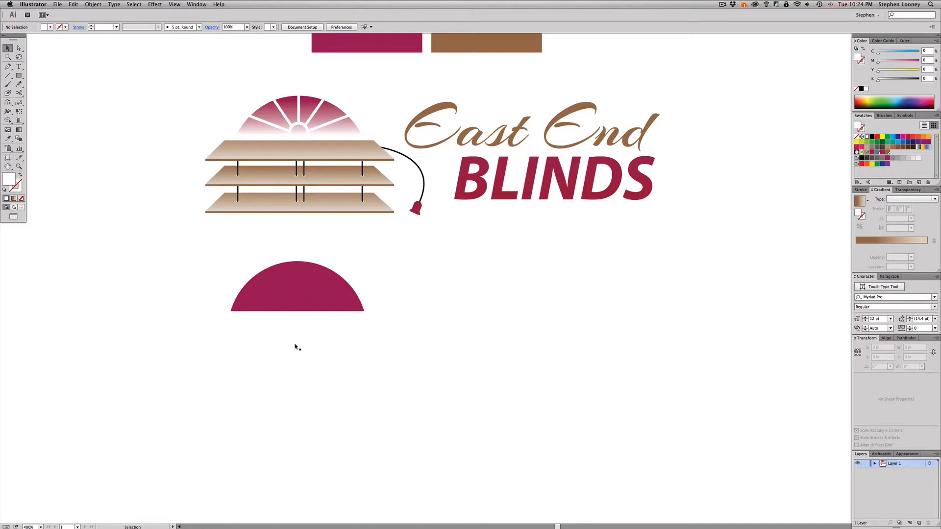
drag(296, 345, 296, 322)
click(521, 320)
click(289, 302)
drag(301, 383, 301, 423)
click(424, 392)
Step: Shift the white rectangle slightly upward so it covers a little more of the arch's base
mouse_move(324, 356)
mouse_down()
mouse_move(315, 384)
mouse_move(317, 353)
mouse_up()
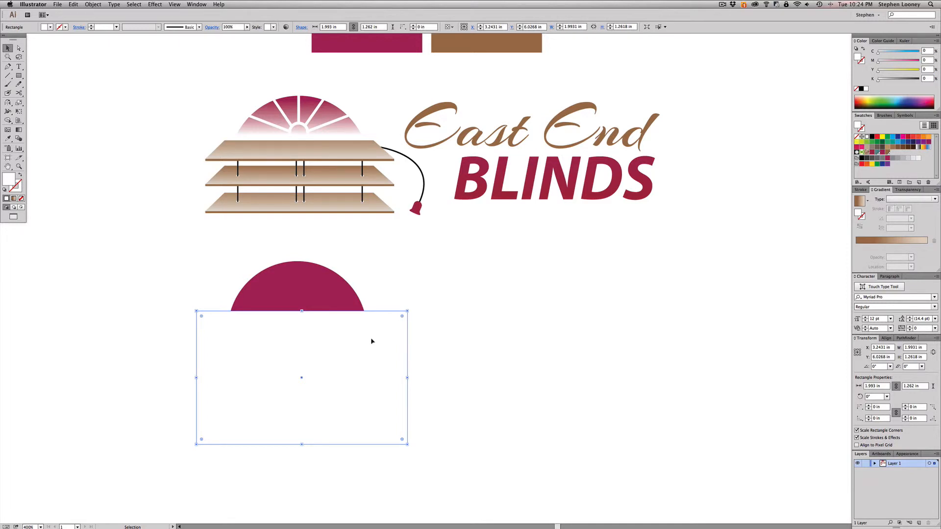
drag(351, 342, 351, 336)
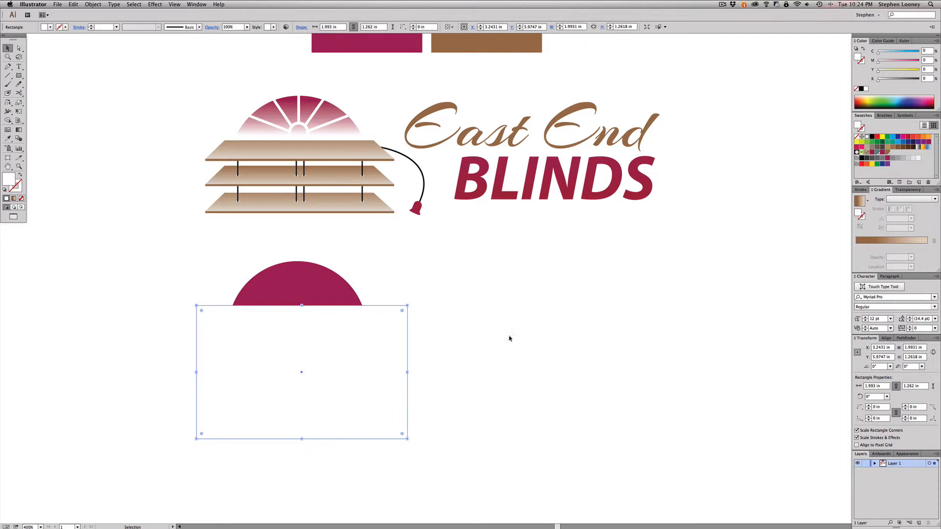
click(533, 341)
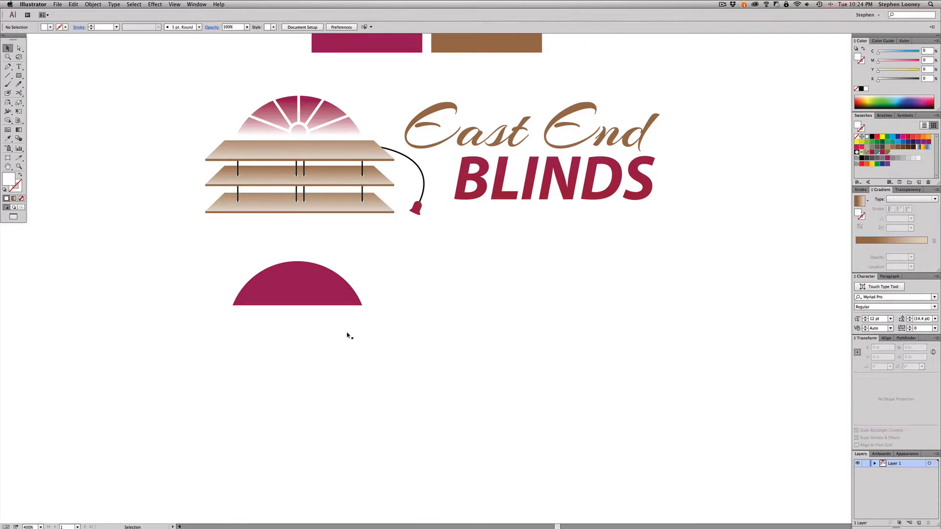
click(315, 322)
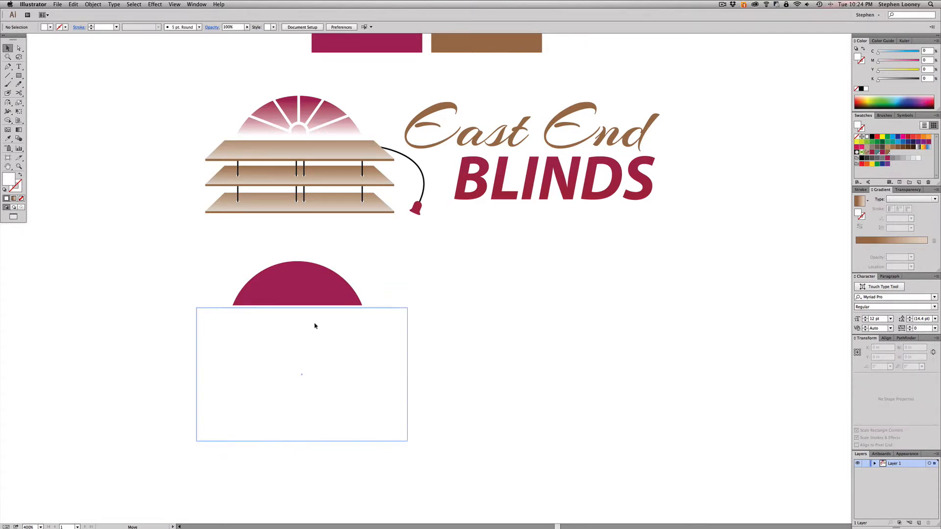
Step: Align the white rectangle and maroon circle on their horizontal centers and subtract the rectangle from the circle
shift+click(311, 285)
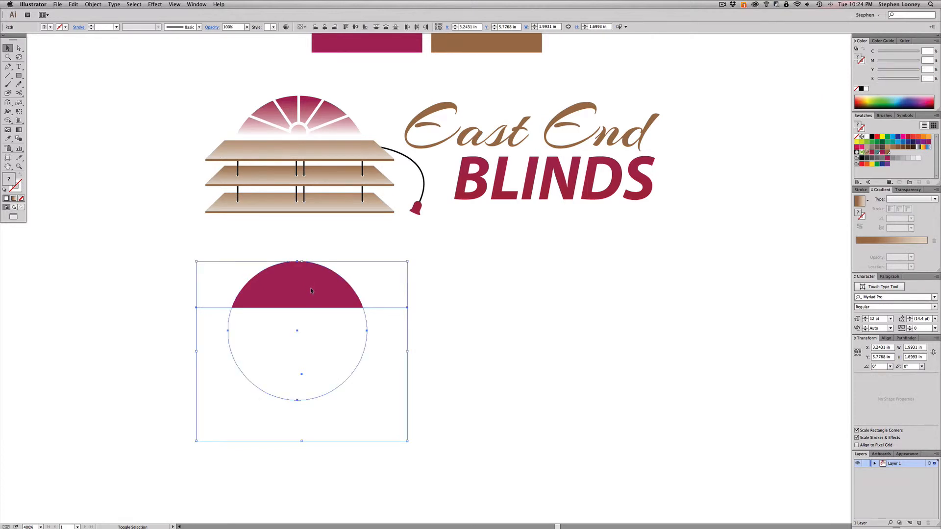
click(324, 27)
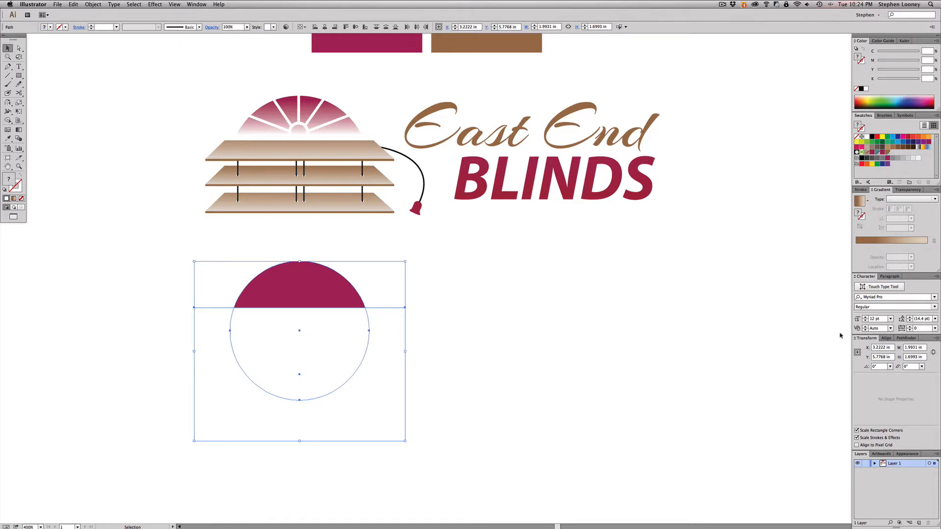
click(906, 339)
click(872, 354)
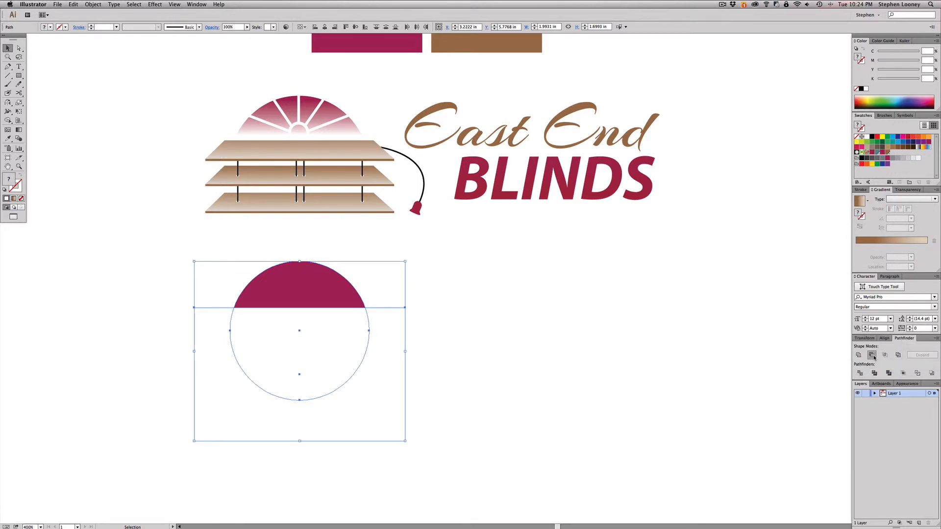
click(211, 318)
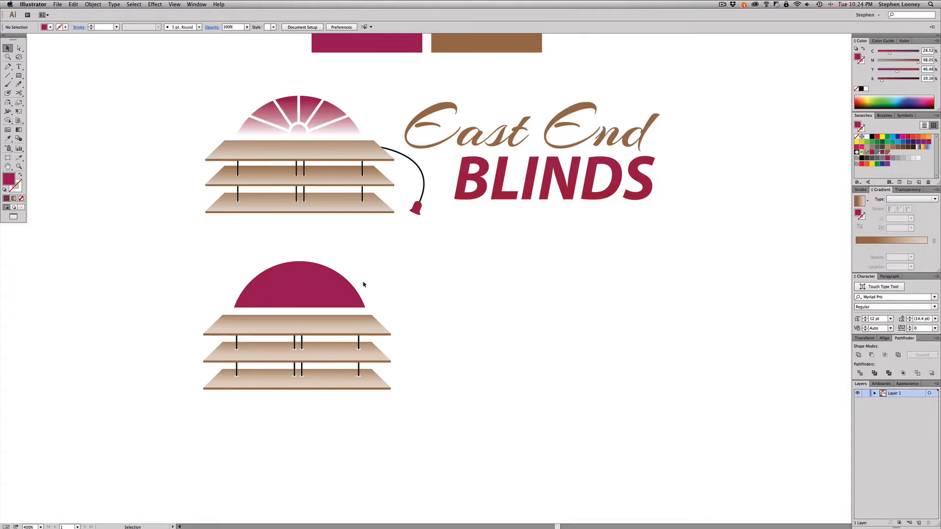
drag(298, 292, 340, 263)
key(super+z)
click(417, 275)
Step: Draw a circle about 0.21 in across at the arch's base with no fill and a 2 pt white stroke
drag(19, 76, 42, 93)
drag(284, 293, 298, 312)
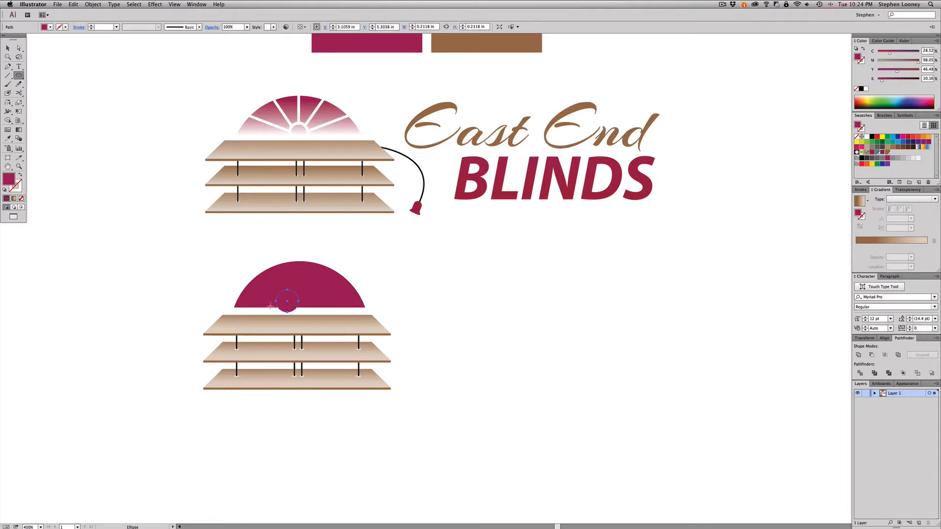
click(20, 176)
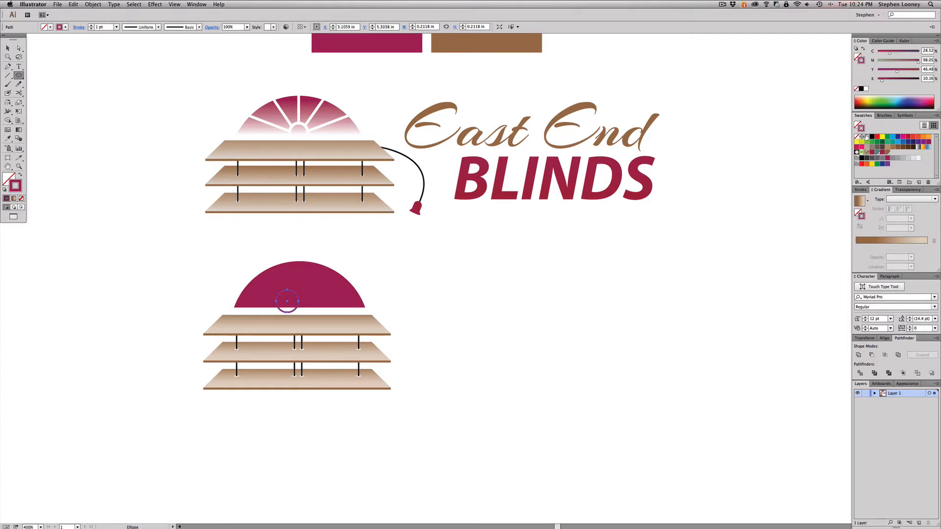
click(867, 137)
click(861, 189)
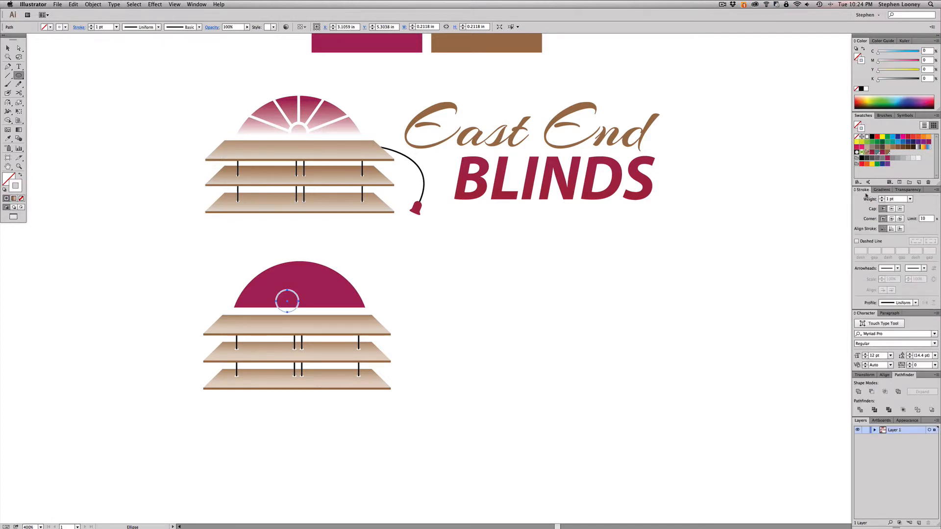
click(881, 198)
Step: Scale the small white ring down around its center to about 0.17 in across
key(e)
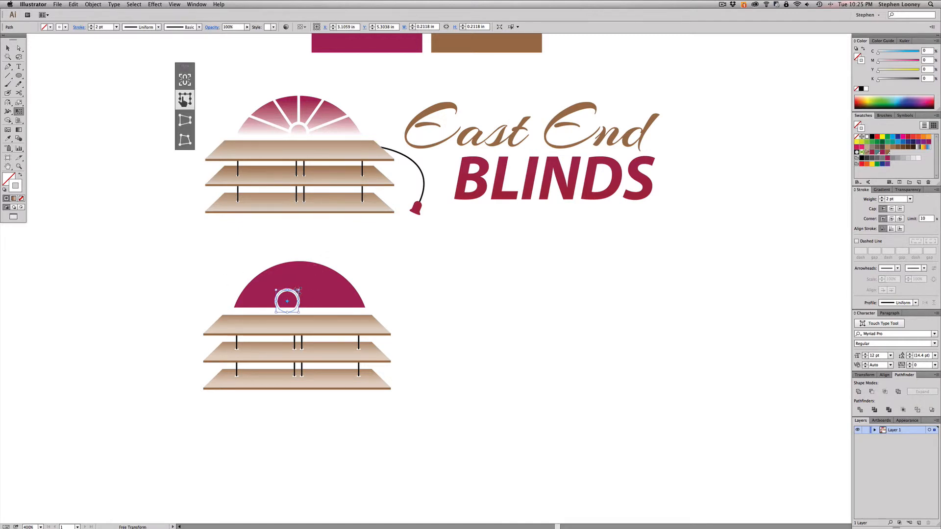
drag(297, 292, 296, 294)
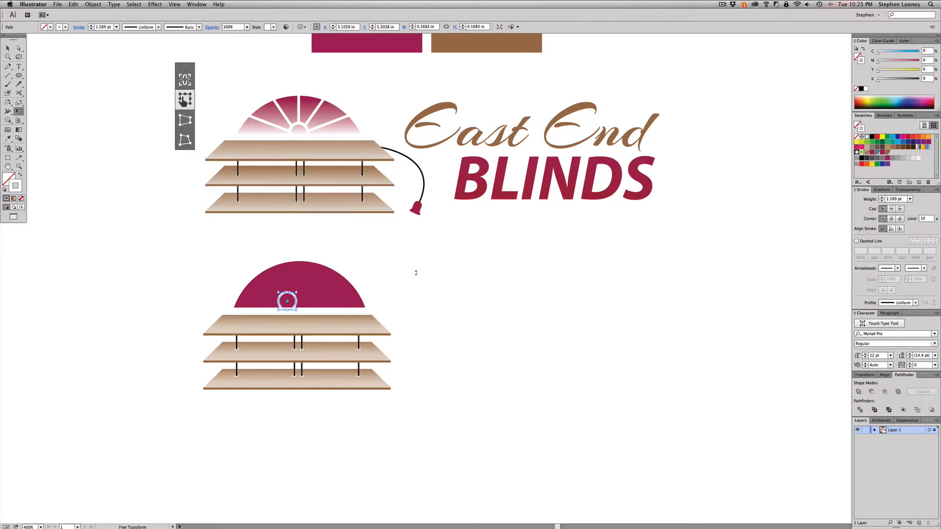
key(v)
click(422, 273)
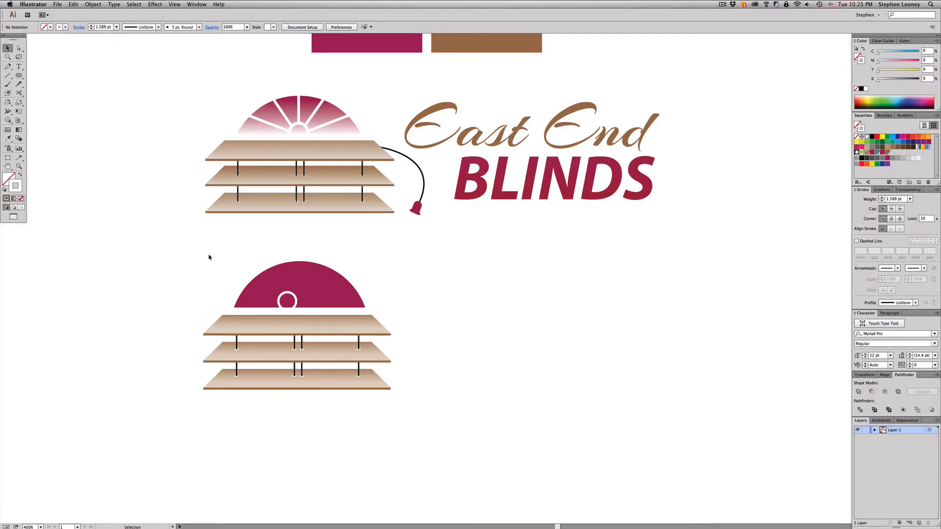
Step: Center the white ring horizontally on the maroon arch and nudge both right to sit centered over the blinds
drag(209, 255, 375, 312)
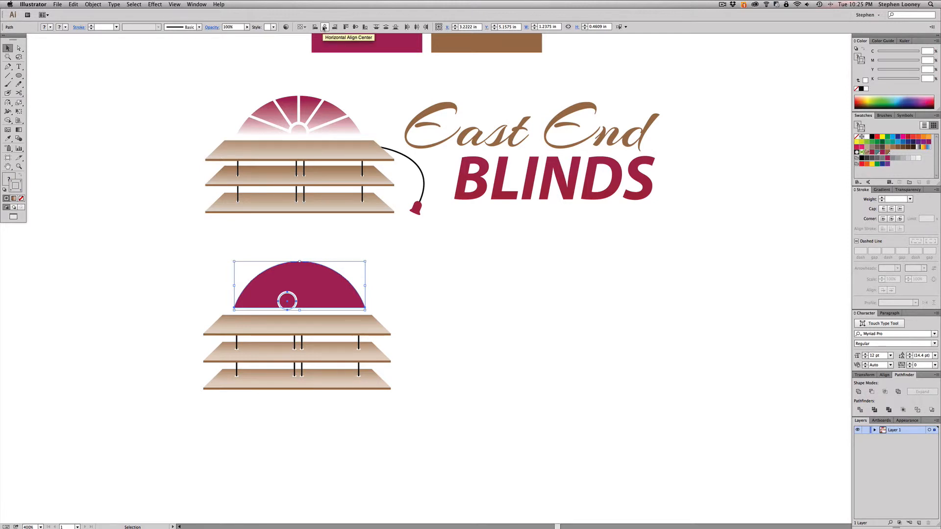
click(324, 27)
drag(330, 296, 334, 296)
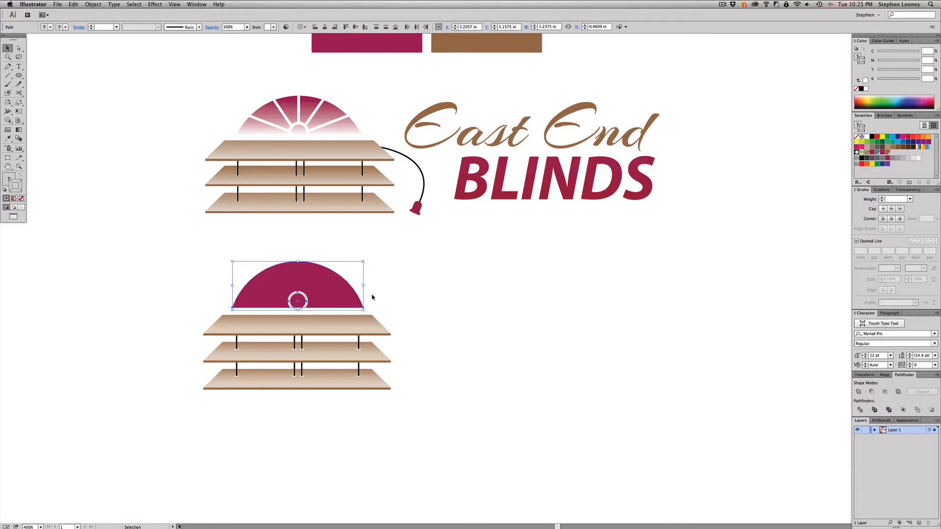
key(Right)
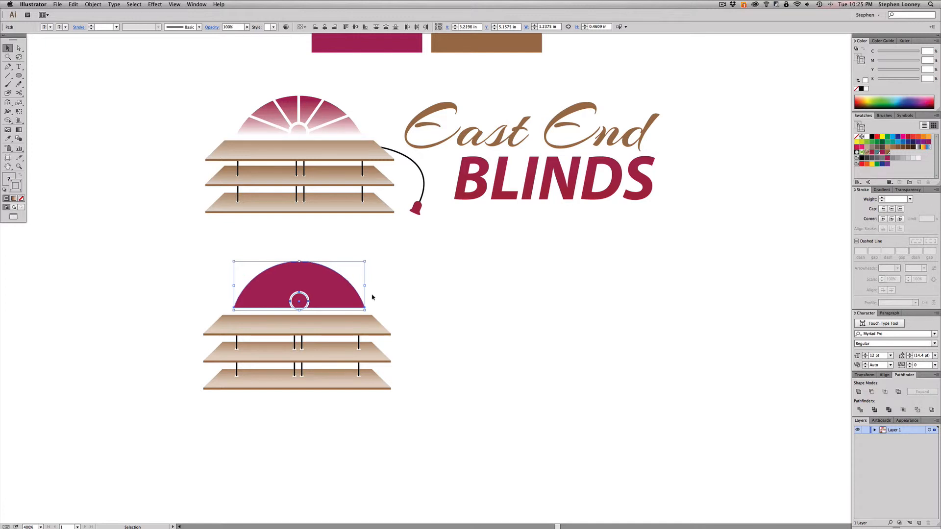
click(416, 289)
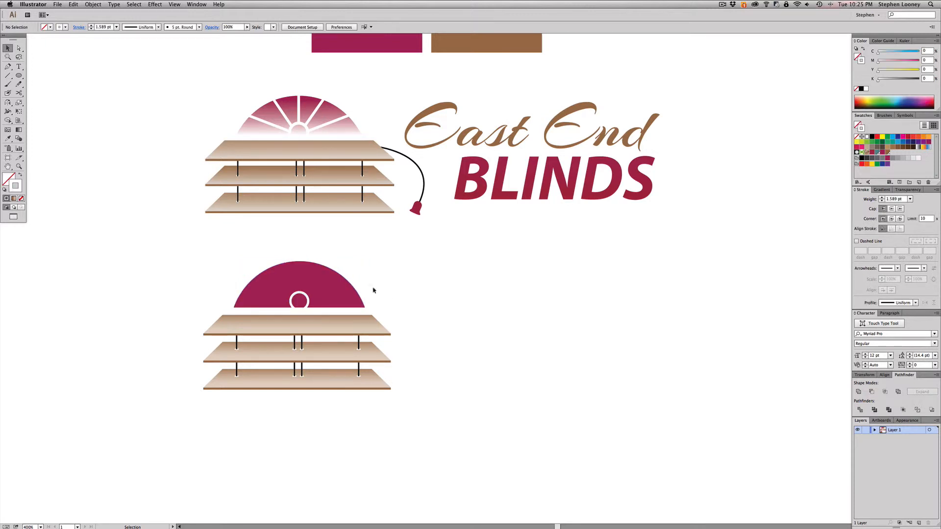
Step: Convert the white ring's stroke into a filled outline shape
click(301, 296)
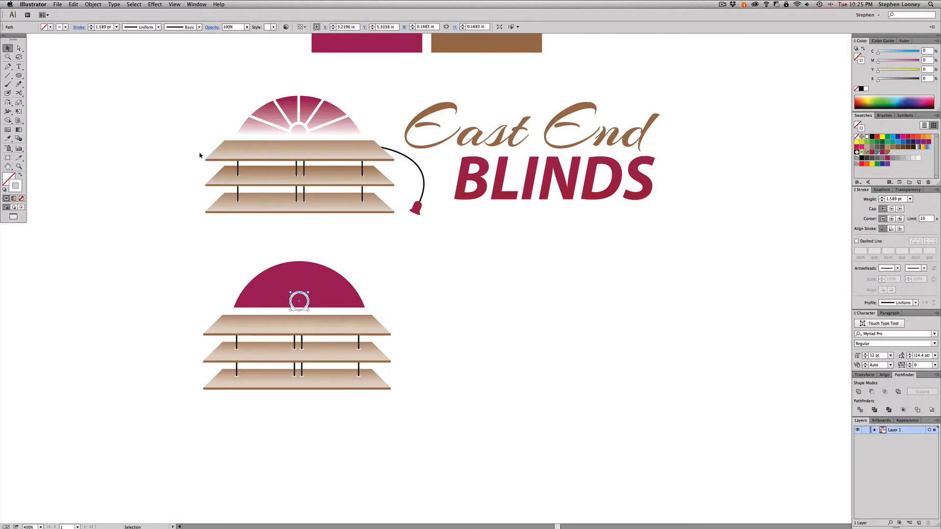
click(92, 4)
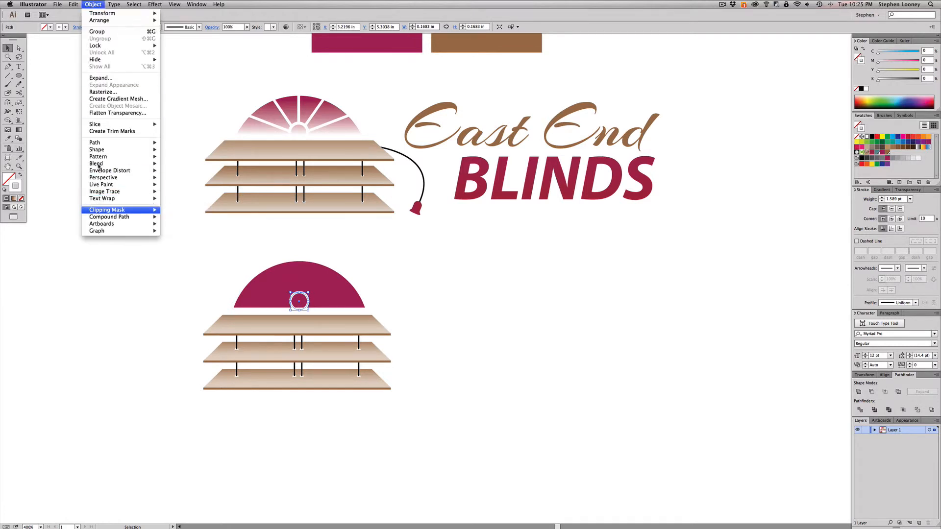
mouse_move(104, 142)
click(185, 160)
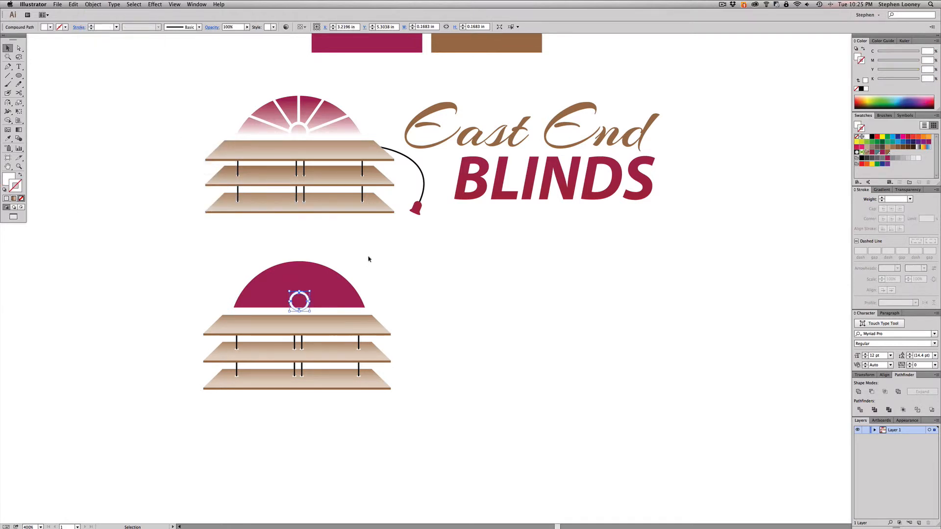
drag(185, 236, 378, 381)
scroll(642, 227, right, 5)
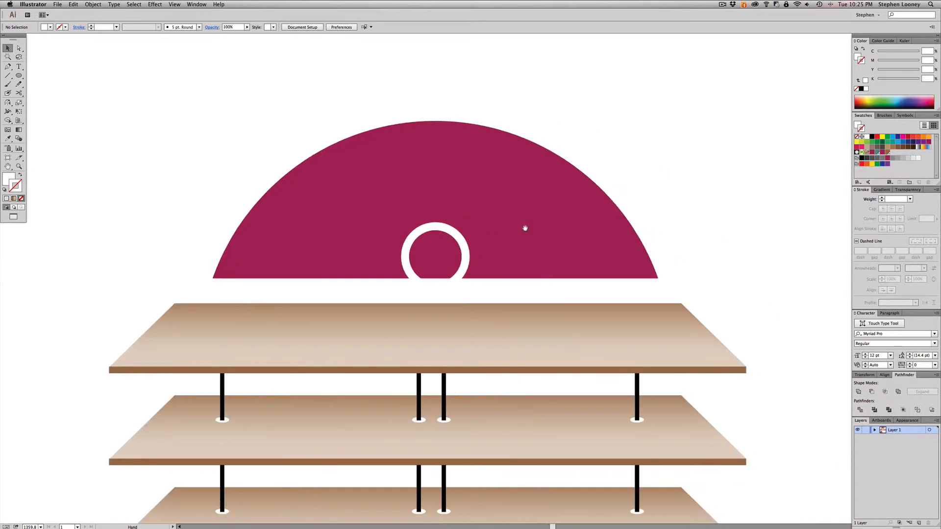
click(464, 248)
key(a)
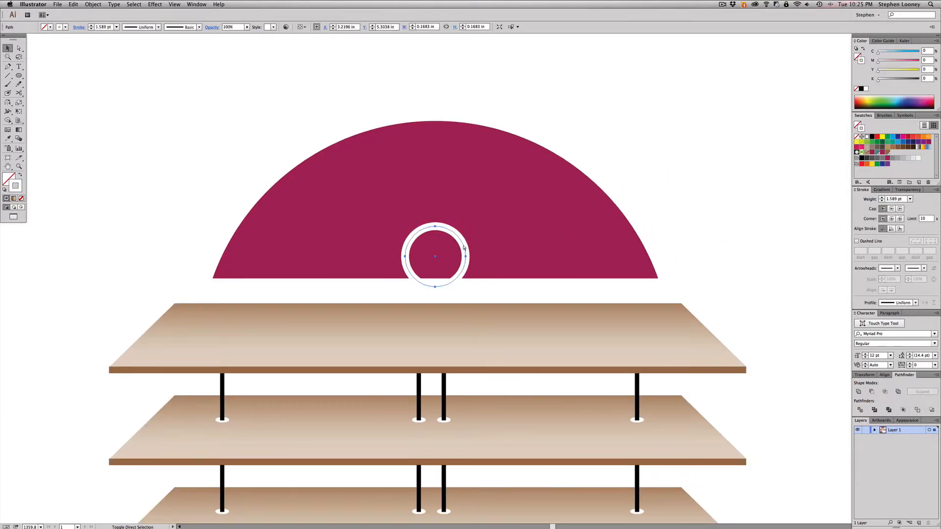
key(super+shift+o)
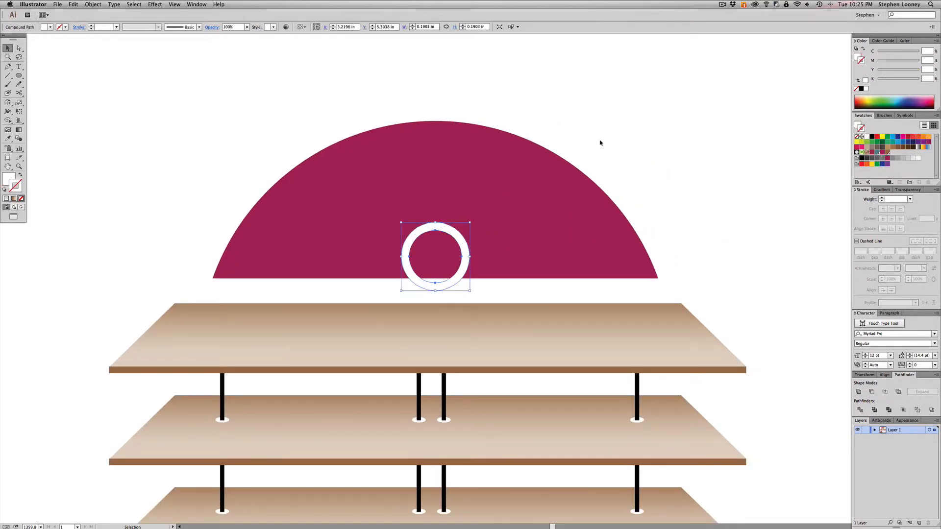
click(600, 142)
Step: Draw a white vertical bar about 0.015 × 0.35 in from the arch's top into the ring, centered horizontally on both
drag(19, 76, 44, 76)
drag(432, 118, 436, 244)
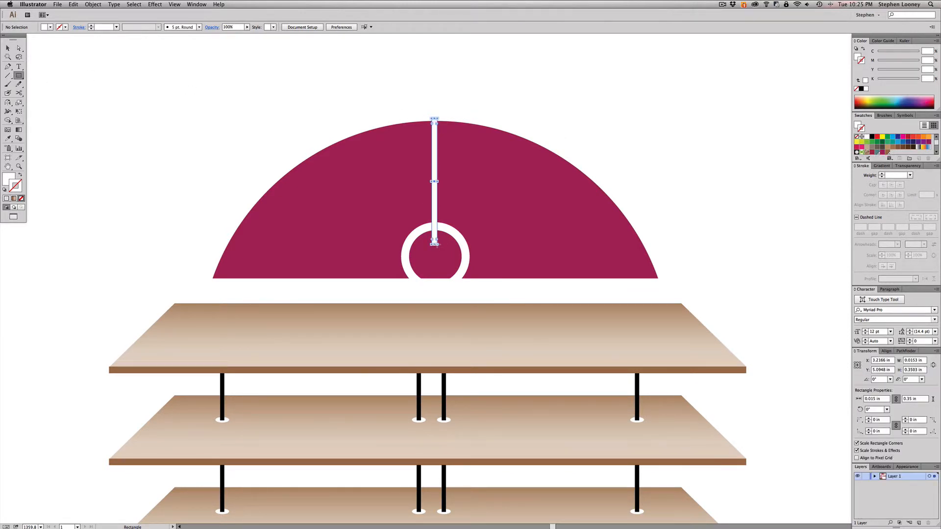
click(8, 48)
drag(303, 91, 469, 288)
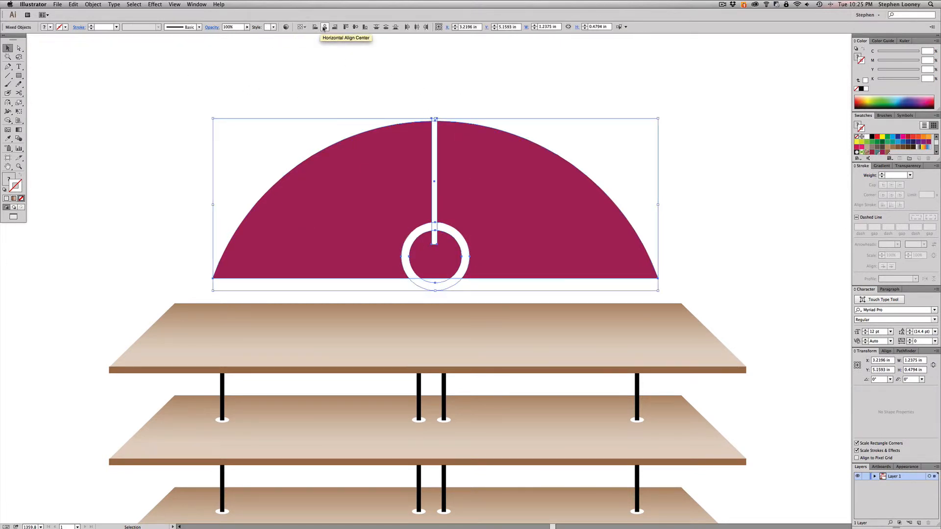
click(324, 28)
click(488, 95)
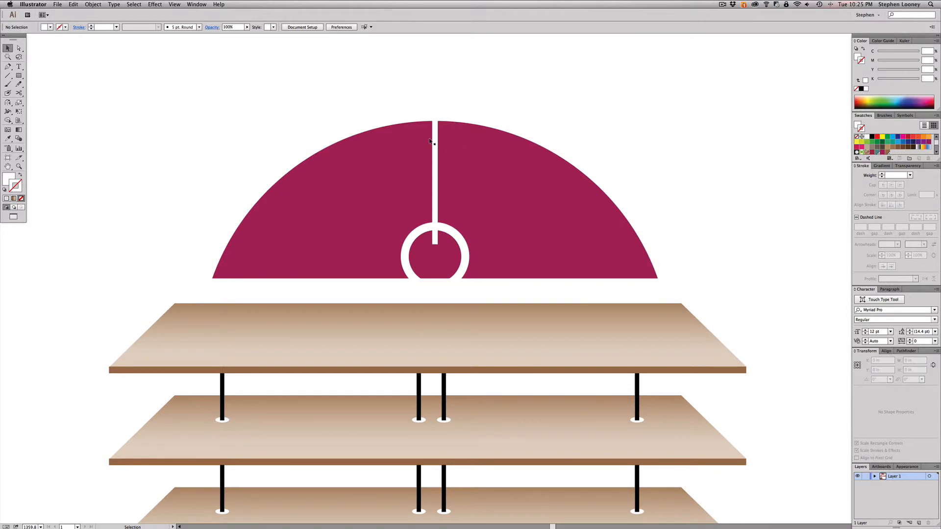
Step: Shorten the vertical bar from its lower end so that it stops within the ring's white band
click(436, 243)
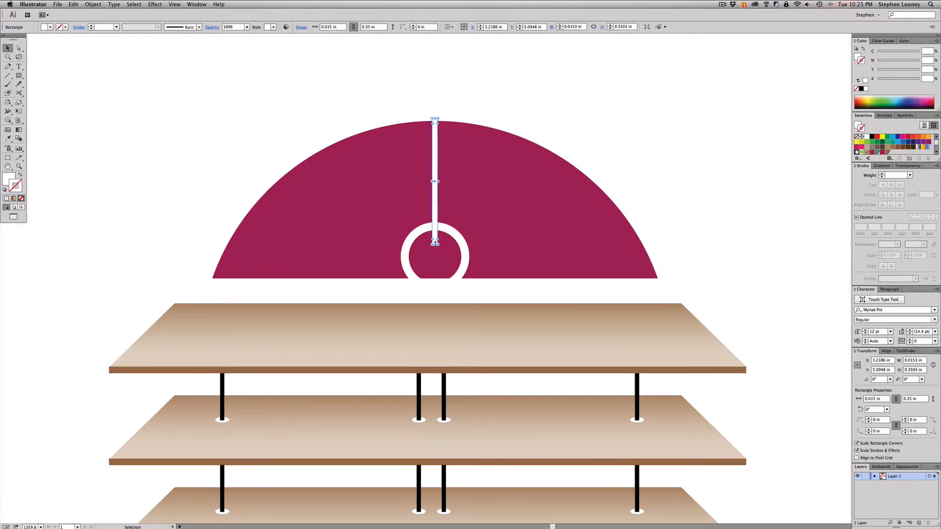
drag(436, 244, 435, 226)
click(477, 101)
Step: Widen the vertical bar to about 0.022 in and place a copy of it on the arch's right half
alt+click(504, 239)
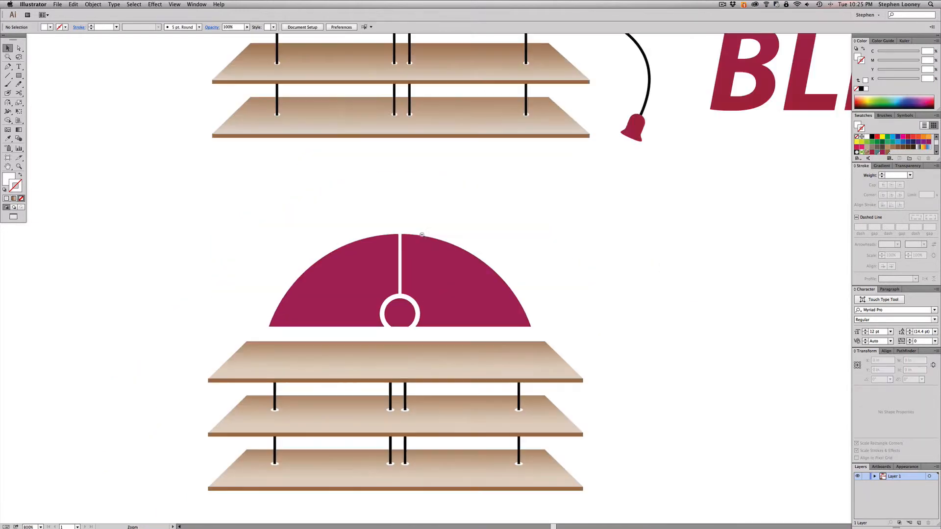
alt+click(420, 235)
drag(354, 240, 561, 357)
click(456, 228)
drag(460, 212, 528, 229)
Step: Rotate the copied bar about 44° clockwise and place its inner end on the ring's upper right
key(e)
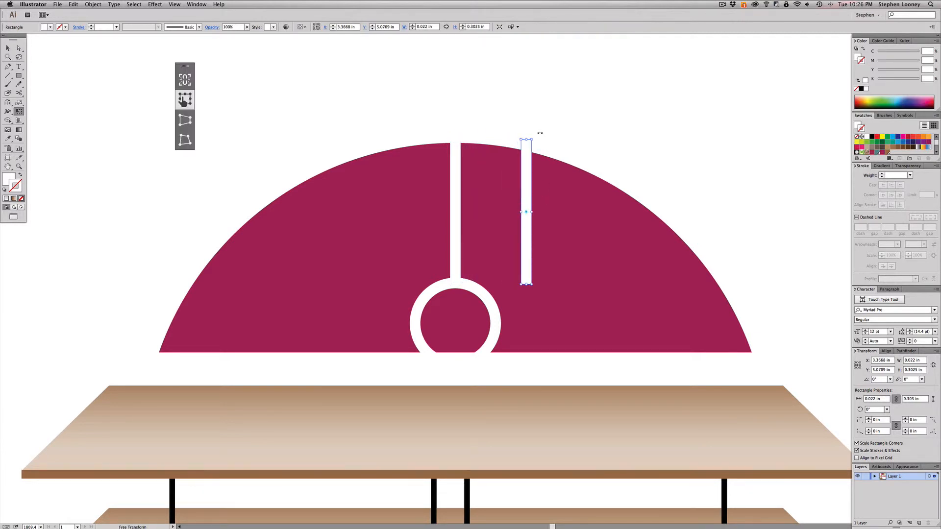
drag(543, 138, 586, 166)
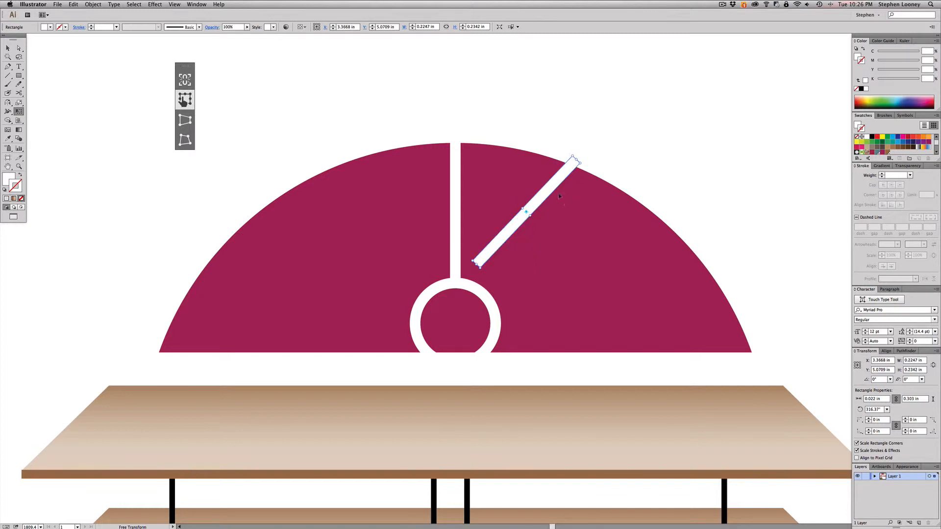
drag(549, 191, 569, 223)
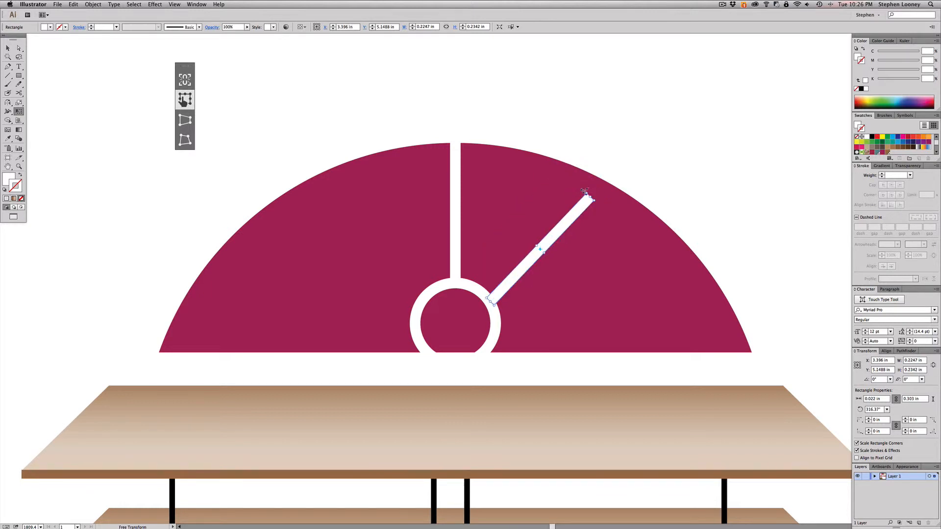
Step: Lengthen the angled bar to about 0.36 in so its outer end extends past the arch's curved edge
drag(594, 194, 646, 240)
key(super+z)
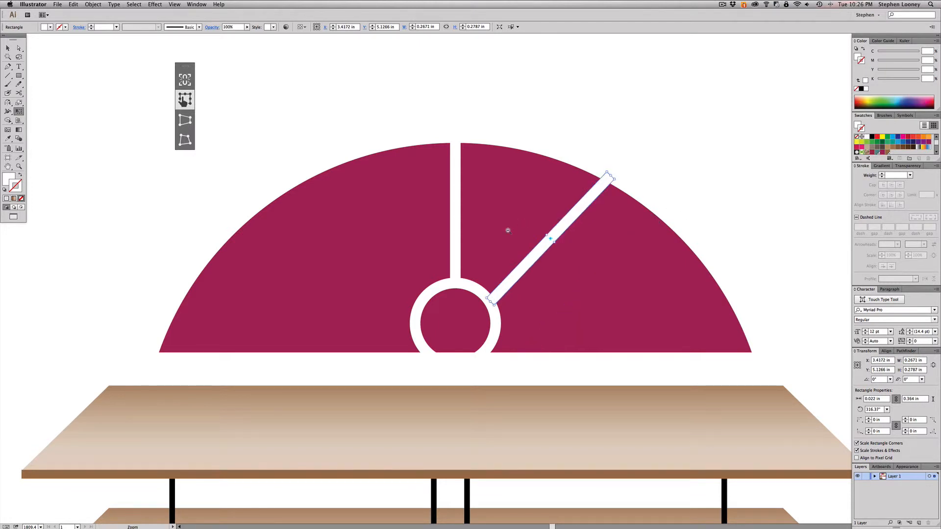
alt+super+click(508, 230)
alt+super+click(508, 231)
alt+super+click(508, 231)
alt+super+click(507, 231)
alt+super+click(508, 230)
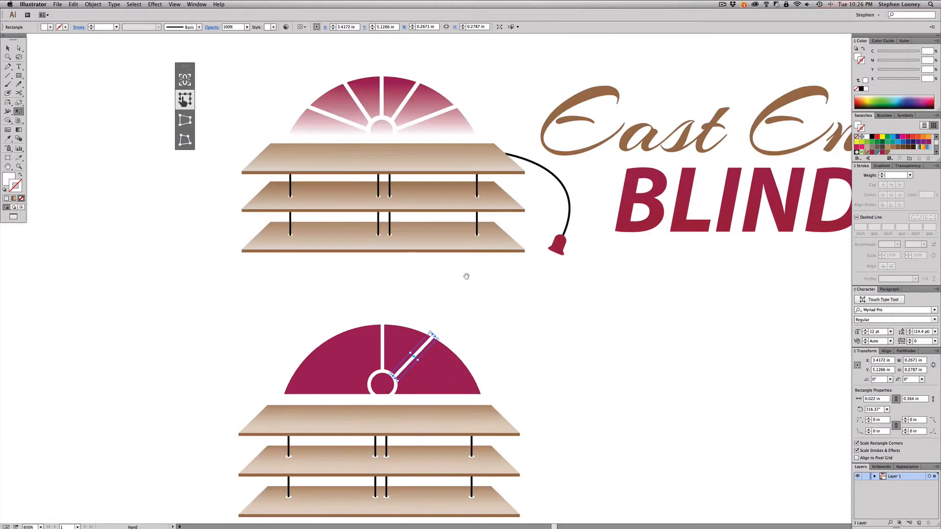
Step: Rotate the angled bar to about 323° and seat its inner end on the ring's upper right
drag(466, 275, 460, 243)
drag(313, 234, 580, 437)
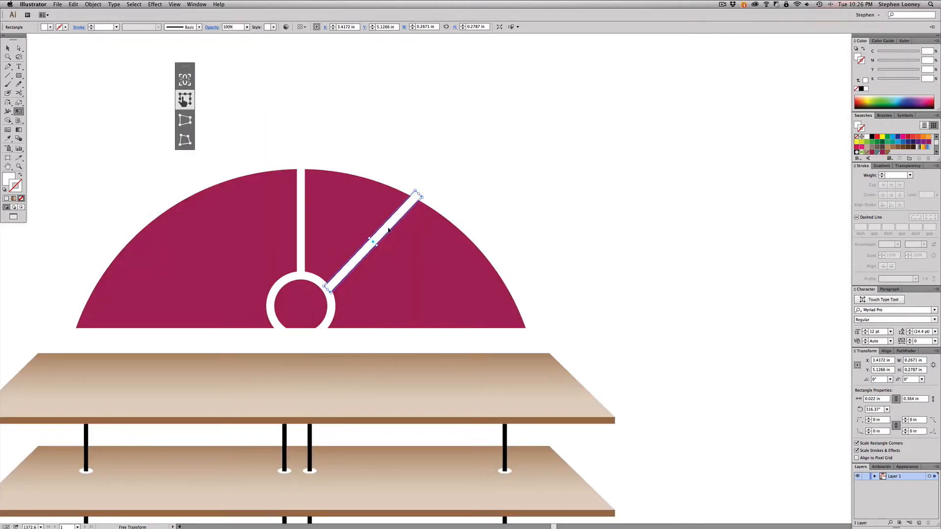
drag(424, 187, 406, 231)
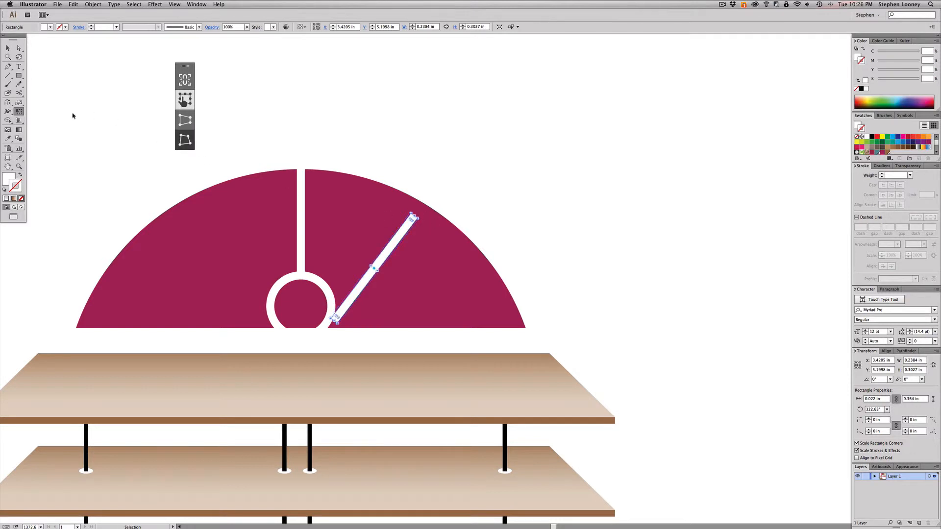
click(8, 48)
key(cmd+z)
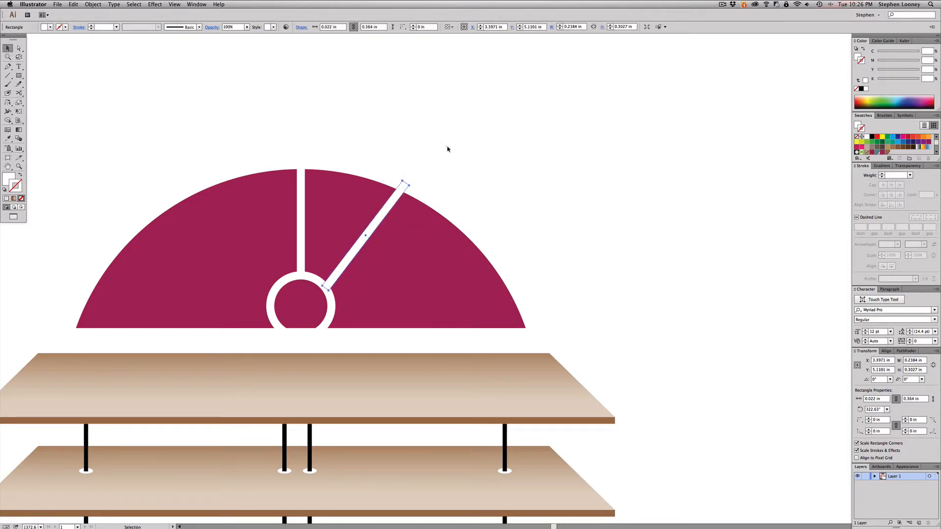
click(447, 147)
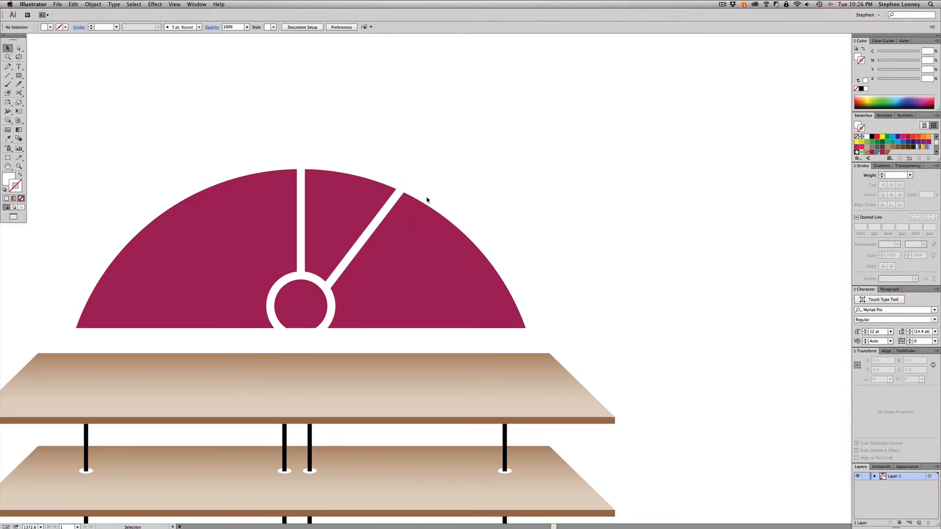
Step: Place a copy of the angled bar lower on the arch's right half, rotated to about 281° and lengthened to about 0.49 in
click(379, 254)
drag(418, 208, 506, 277)
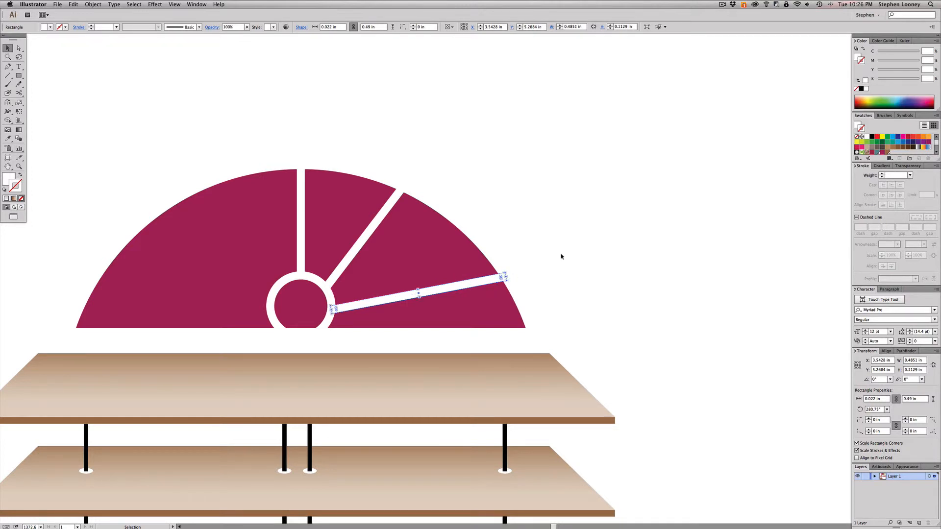
alt+super+click(460, 265)
key(super+shift+a)
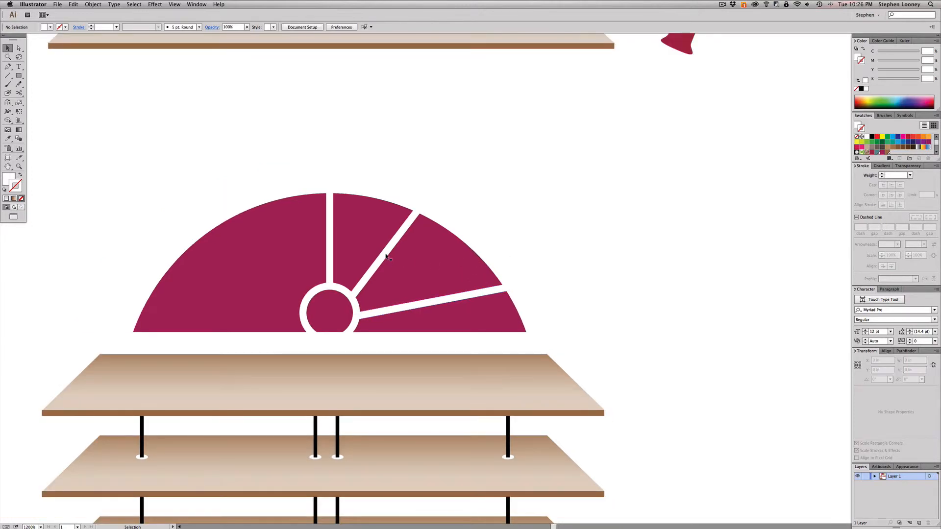
Step: Copy the two right-hand angled bars straight across onto the arch's left half
click(387, 254)
shift+click(430, 302)
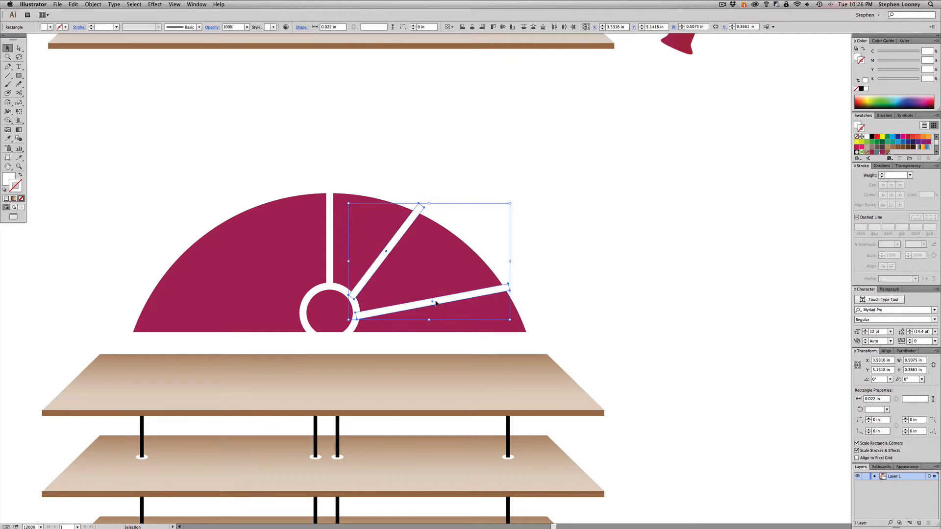
drag(441, 304, 250, 299)
Step: Reflect the two copied bars across a vertical axis so they mirror the right-hand bars
click(12, 104)
click(11, 104)
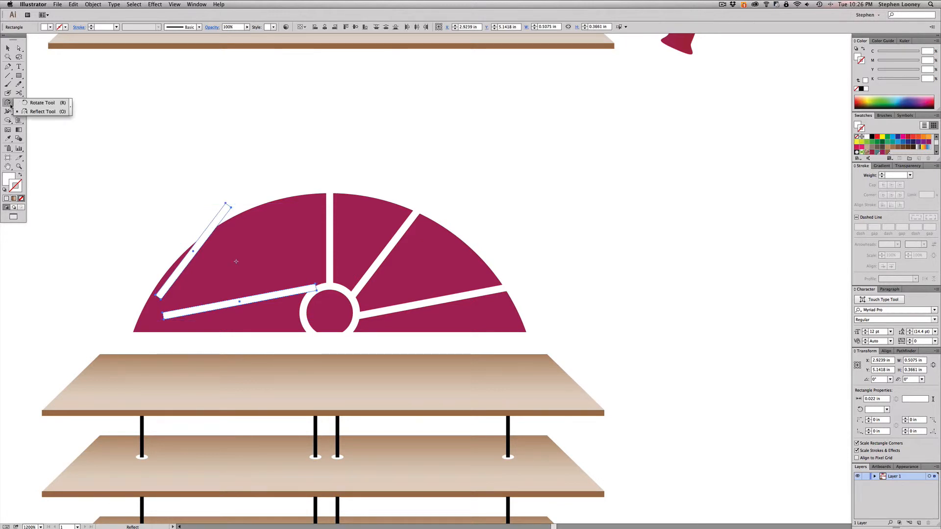
double_click(8, 103)
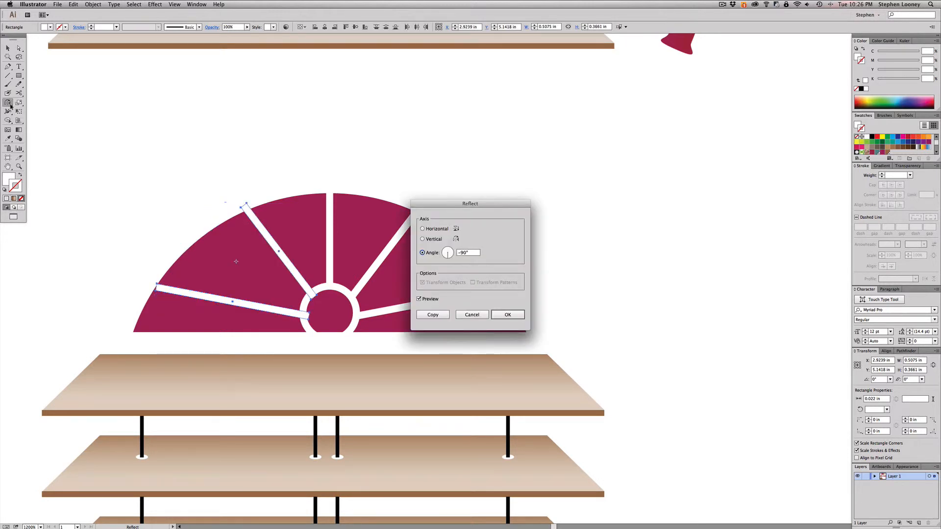
key(Escape)
click(8, 103)
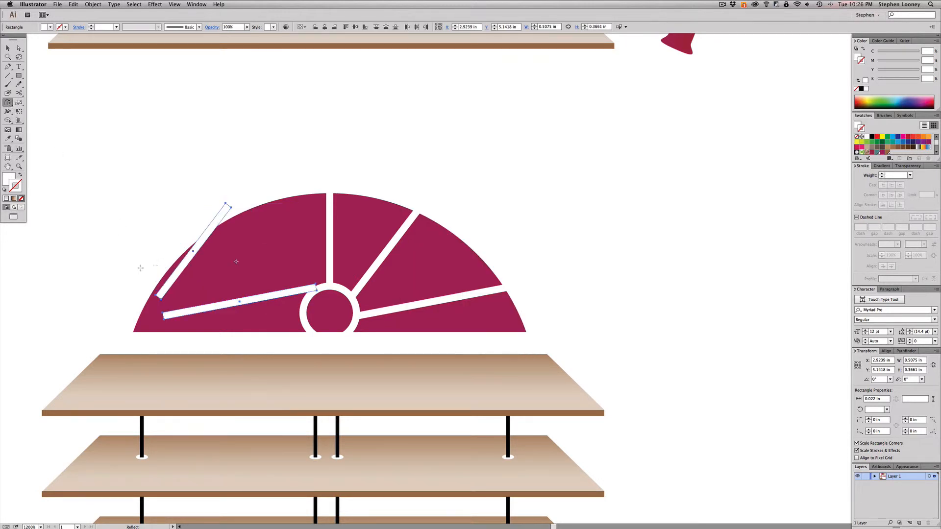
drag(141, 268, 261, 267)
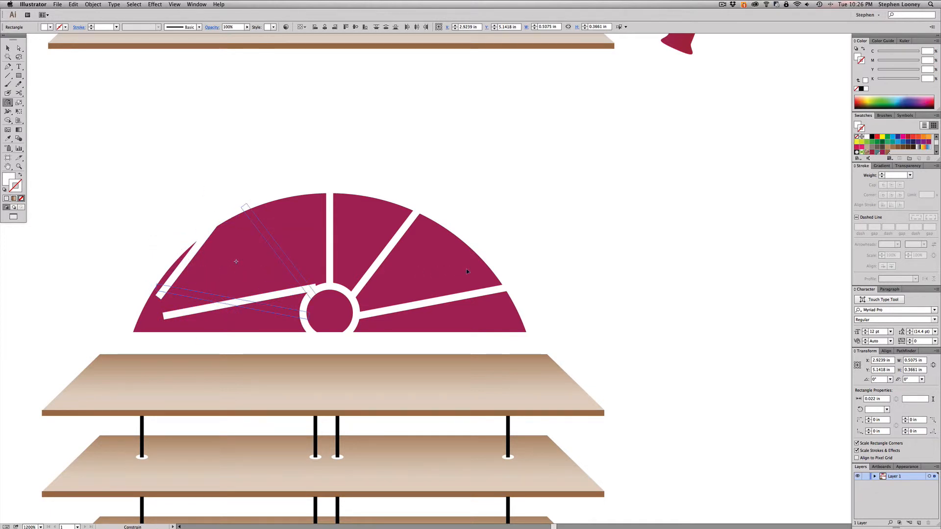
drag(461, 269, 460, 269)
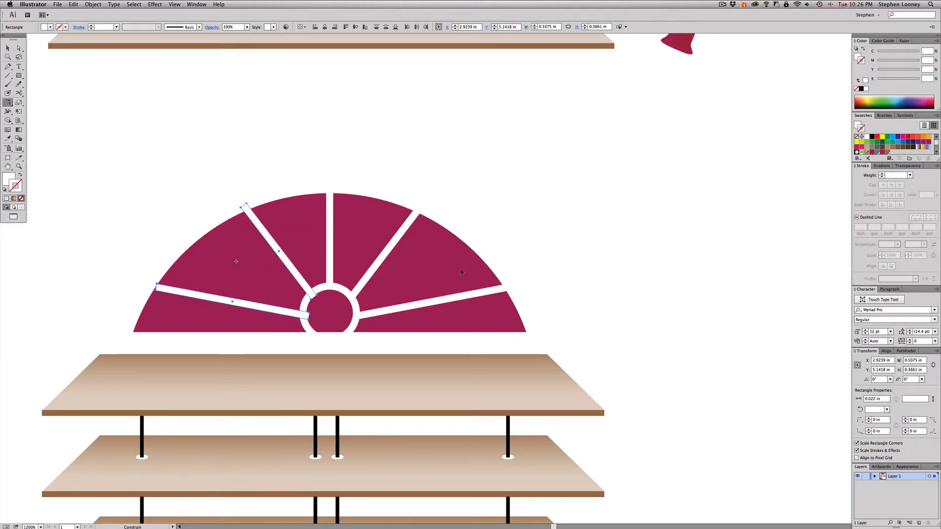
key(super+z)
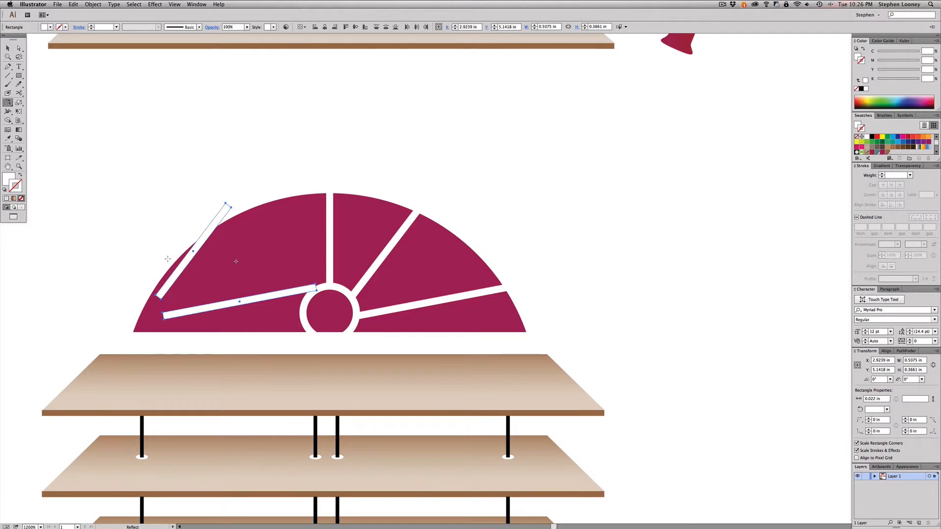
drag(160, 260, 363, 263)
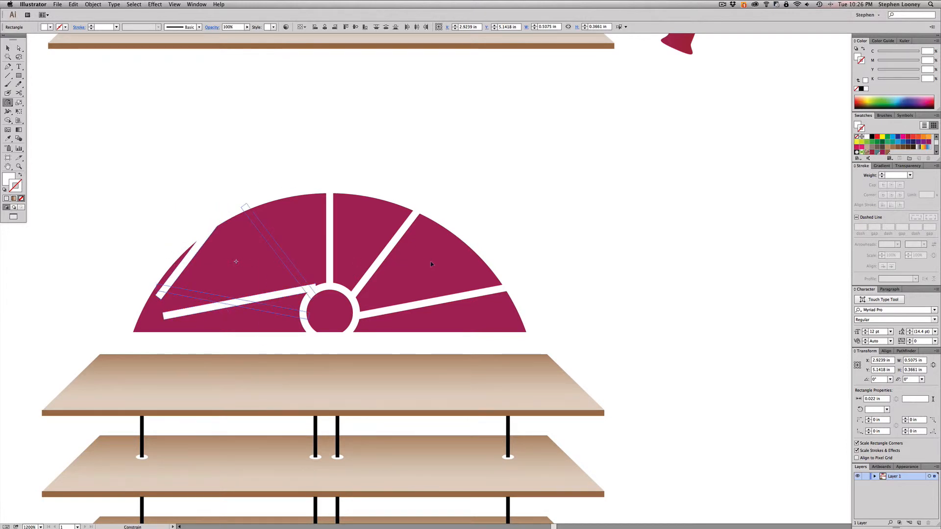
drag(431, 264, 433, 264)
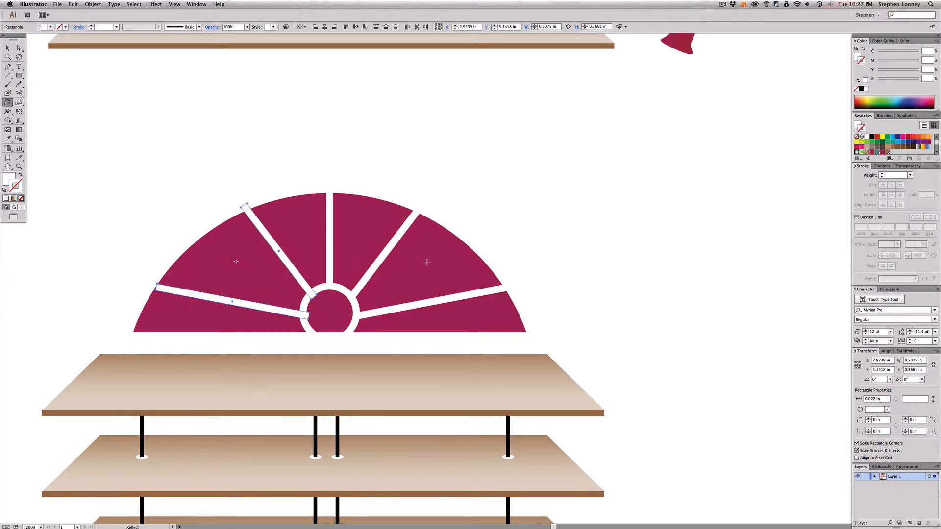
Step: Shift the two mirrored bars slightly left so their inner ends stop within the ring's white band
key(v)
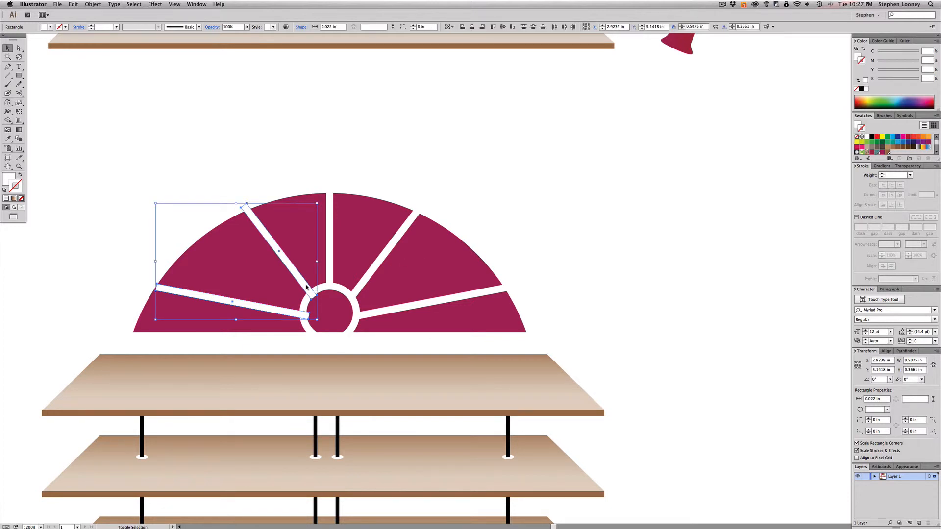
shift+click(306, 286)
key(super+z)
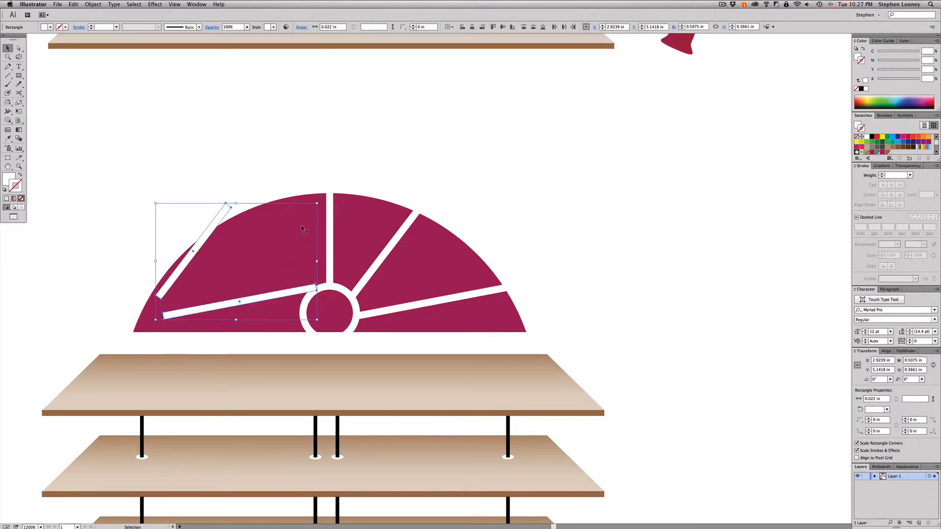
key(super+shift+z)
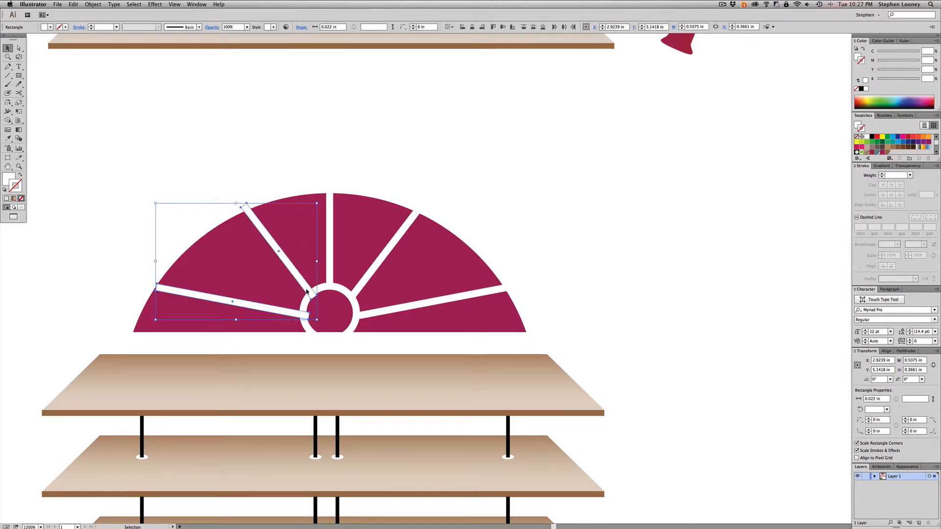
drag(306, 291, 300, 291)
click(306, 183)
Step: Unite the five white spokes and the ring into one shape with Pathfinder
alt+super+click(411, 284)
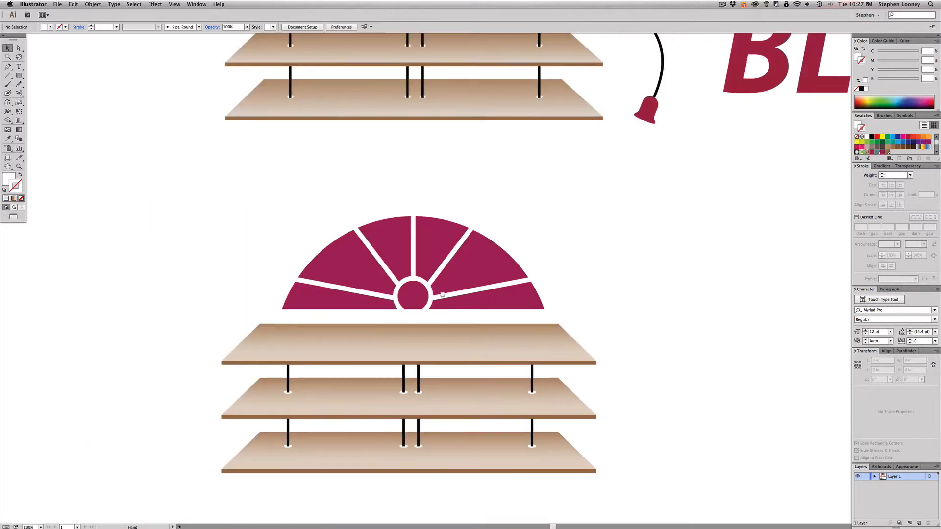
drag(442, 294, 405, 294)
click(346, 267)
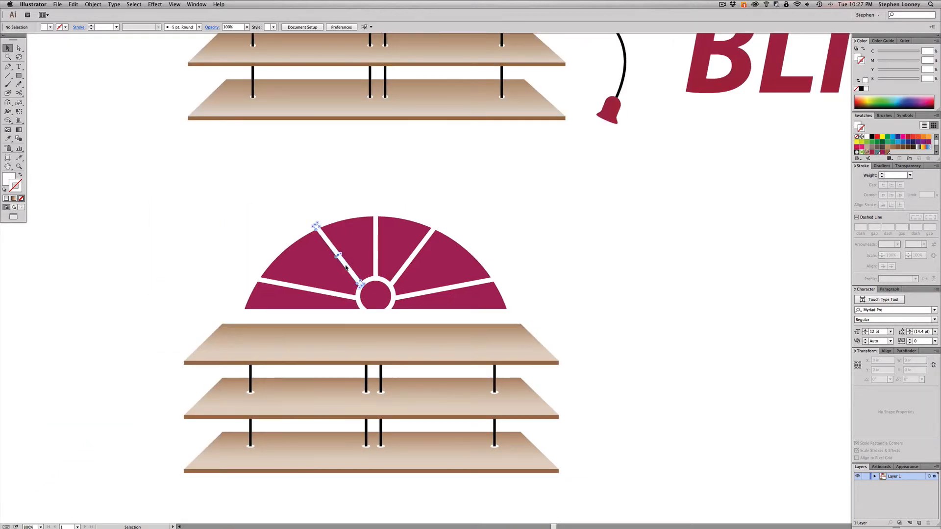
shift+click(346, 296)
shift+click(375, 256)
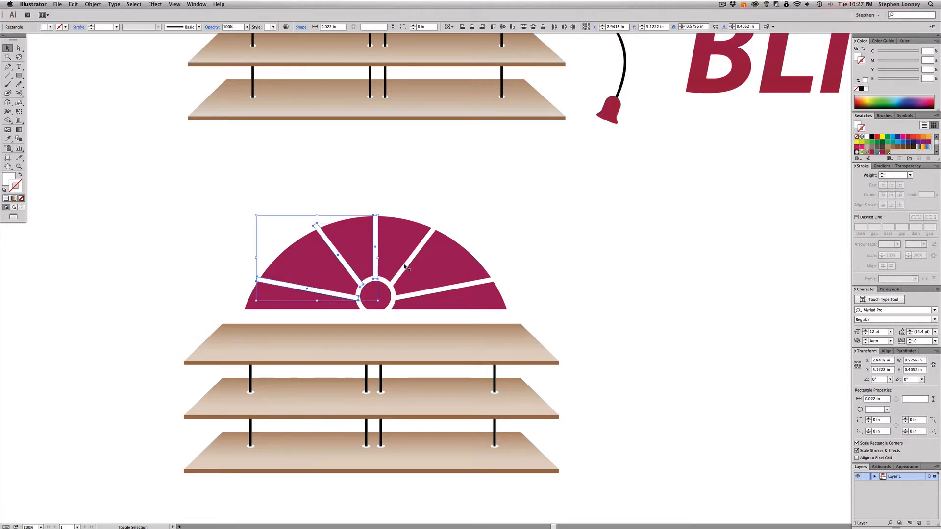
shift+click(406, 268)
shift+click(413, 293)
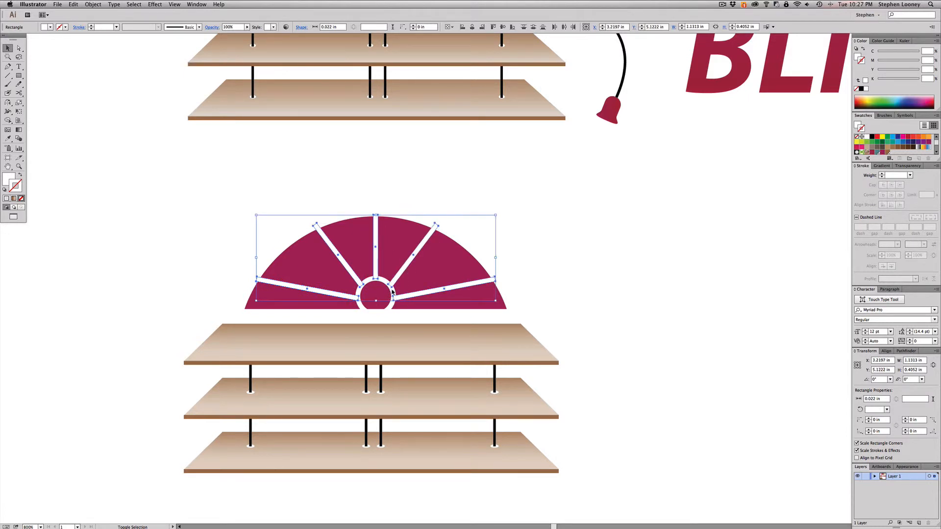
shift+click(392, 291)
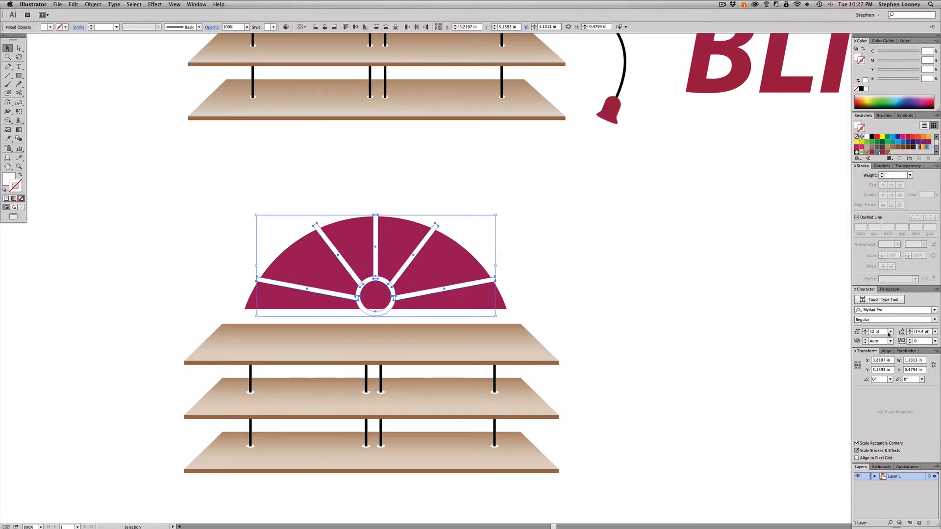
click(906, 351)
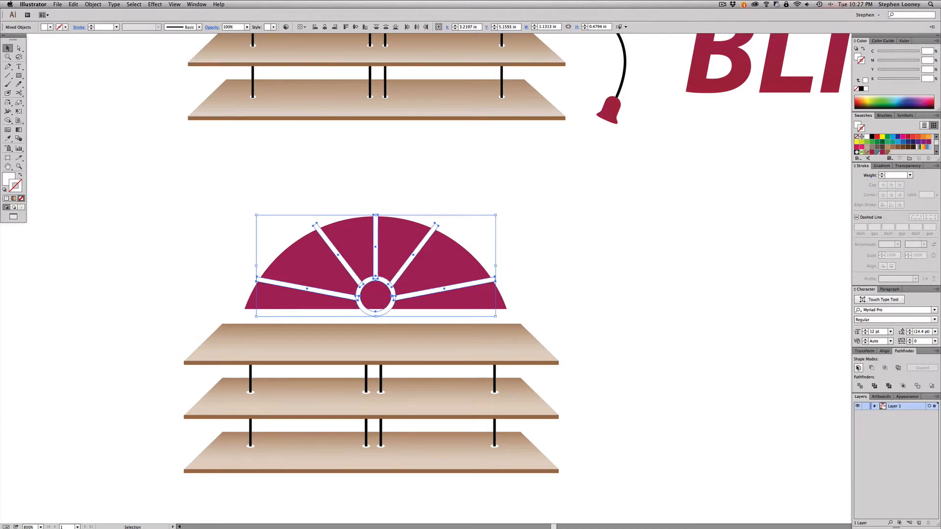
click(858, 368)
click(488, 265)
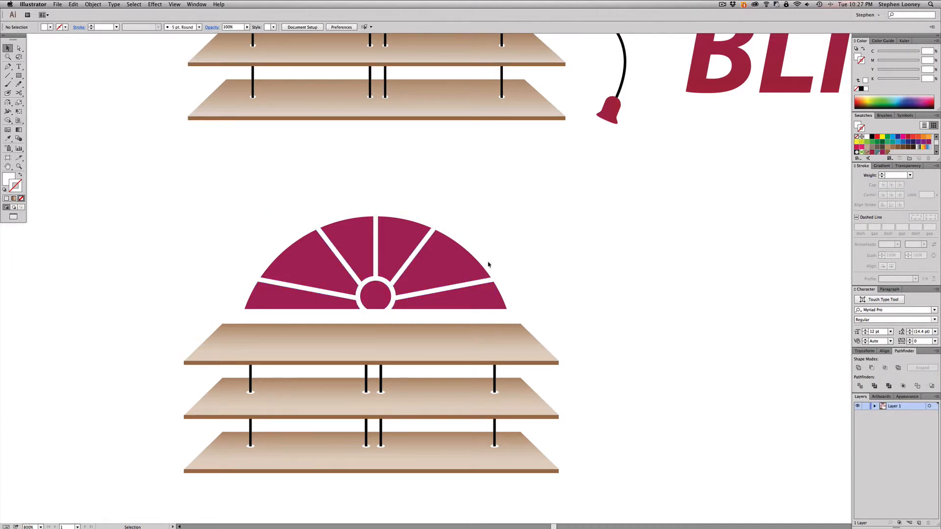
Step: Try a dark blue fill on the united spokes and ring, and undo it
click(405, 275)
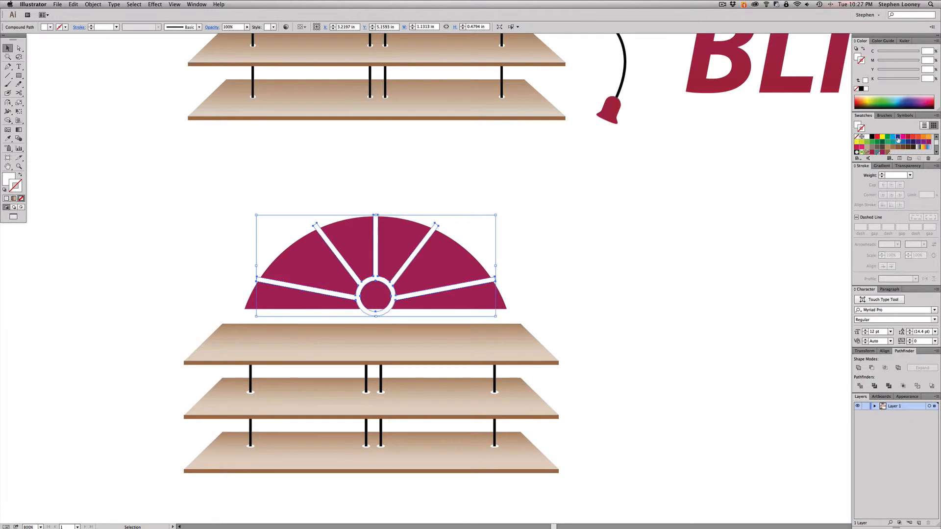
click(898, 137)
click(651, 214)
key(super+z)
key(x)
click(898, 137)
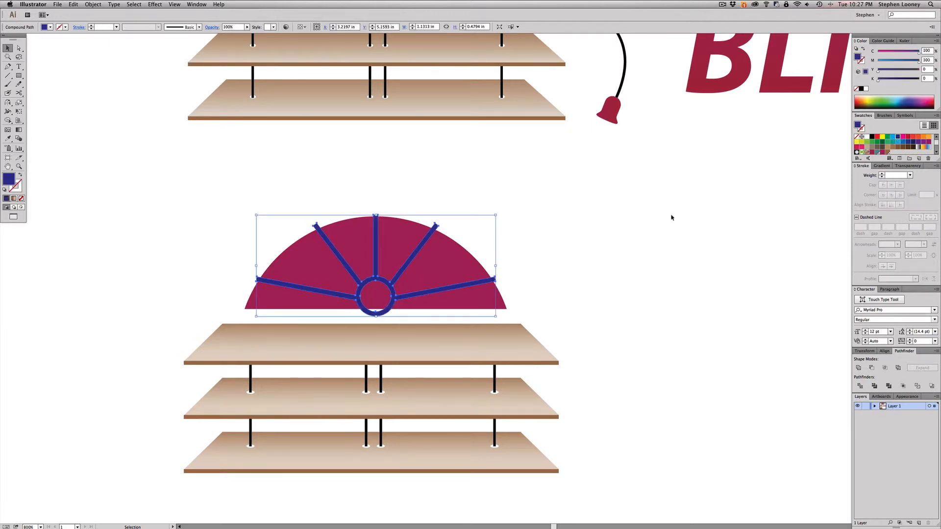
click(672, 218)
key(super+z)
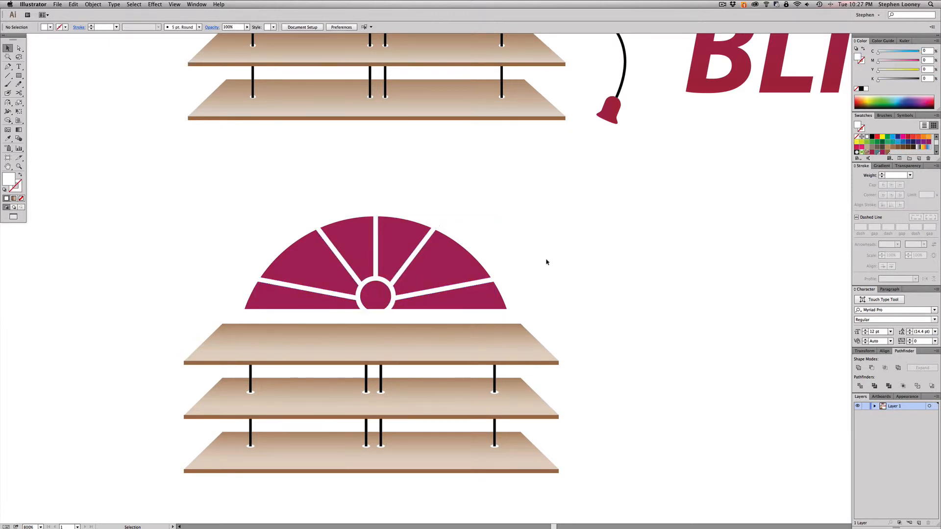
Step: Subtract the united spokes and ring from the maroon semicircle with Minus Front
drag(283, 205, 450, 286)
click(308, 240)
click(262, 197)
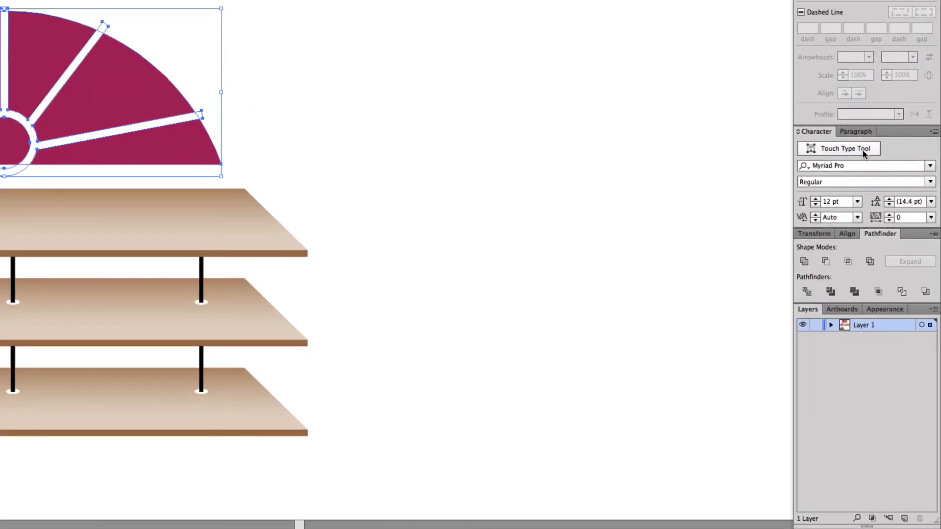
click(826, 263)
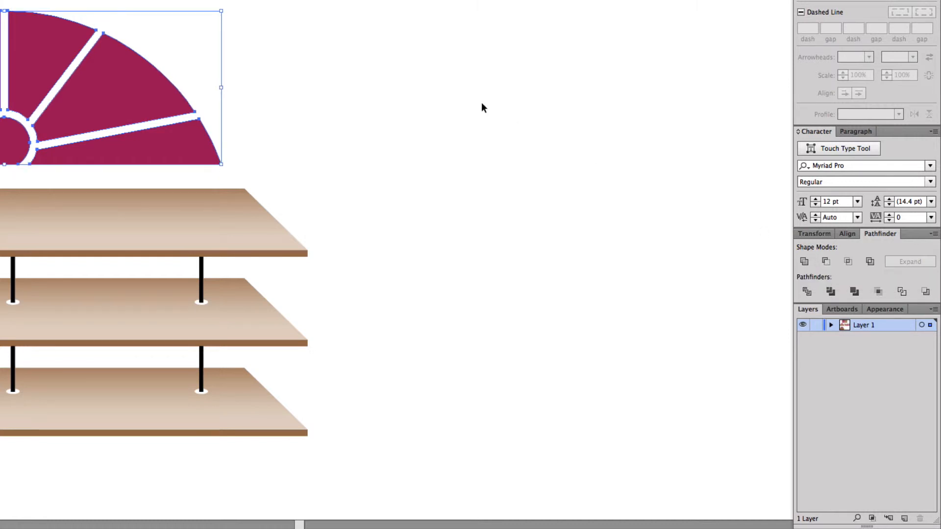
click(240, 71)
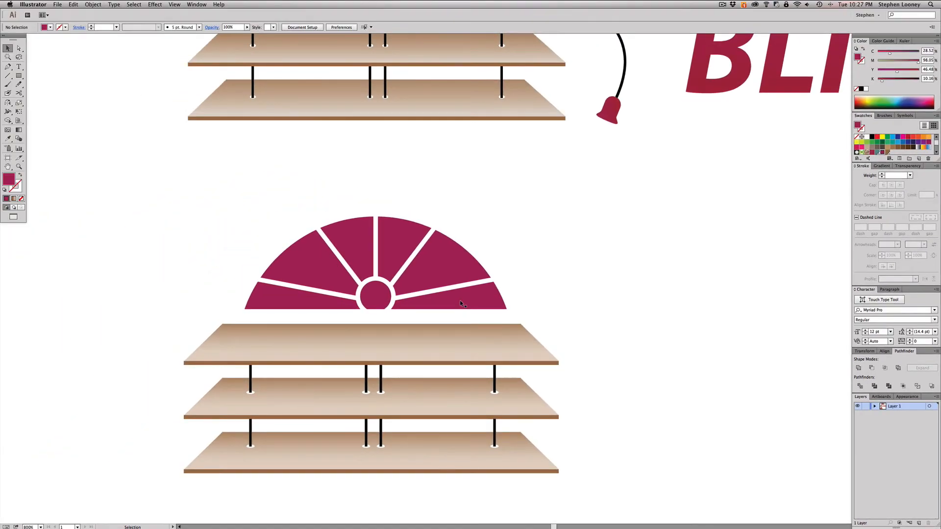
Step: Pull the six maroon wedges and the centre circle apart individually to check that they are separate pieces
key(a)
drag(130, 150, 310, 128)
drag(561, 289, 561, 289)
drag(441, 262, 496, 229)
drag(407, 245, 425, 192)
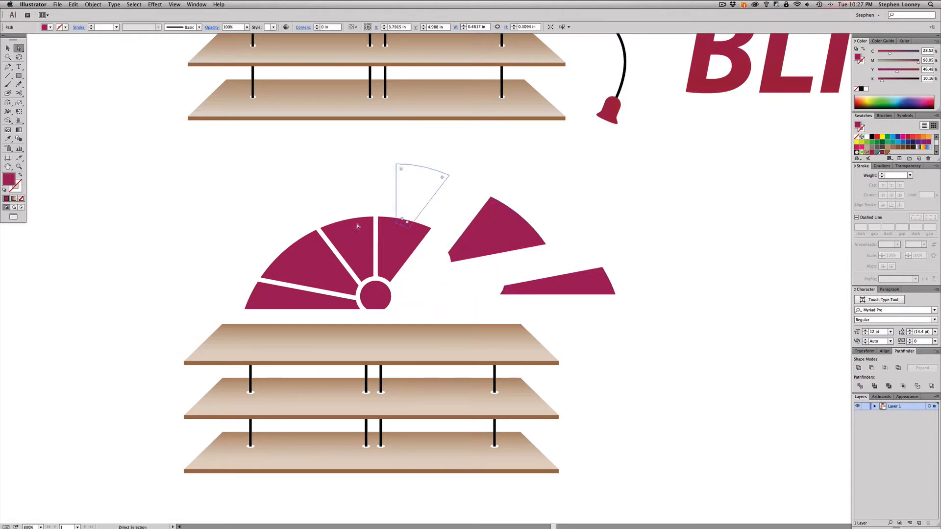
drag(354, 234, 345, 183)
drag(326, 262, 258, 224)
drag(301, 308, 228, 304)
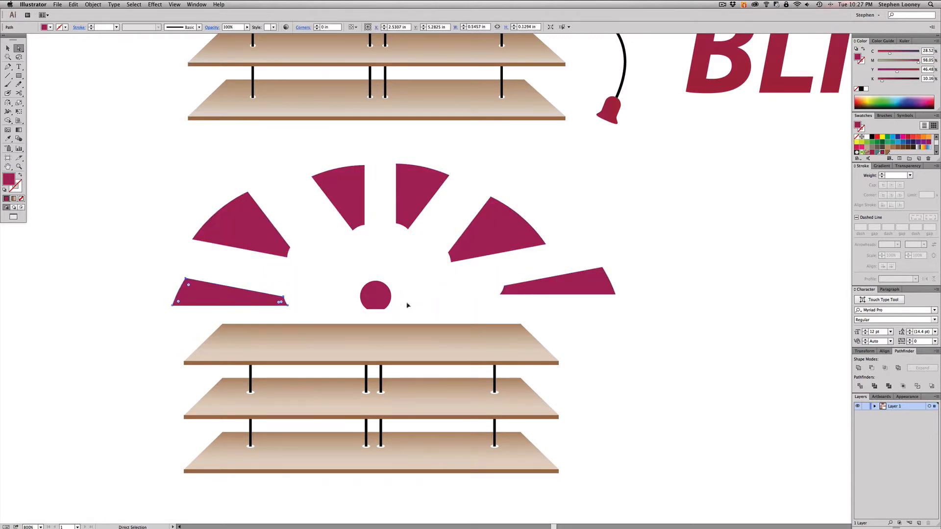
drag(370, 300, 469, 319)
drag(360, 279, 407, 314)
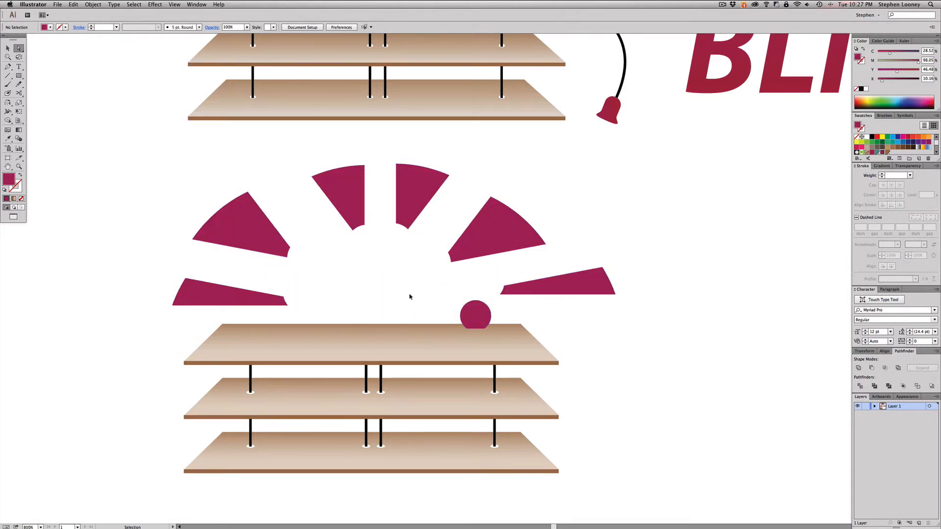
Step: Undo the moves of the wedges and the centre circle
key(super+z)
key(super+z)
key(super+z)
key(super+z)
key(super+z)
key(super+z)
key(super+z)
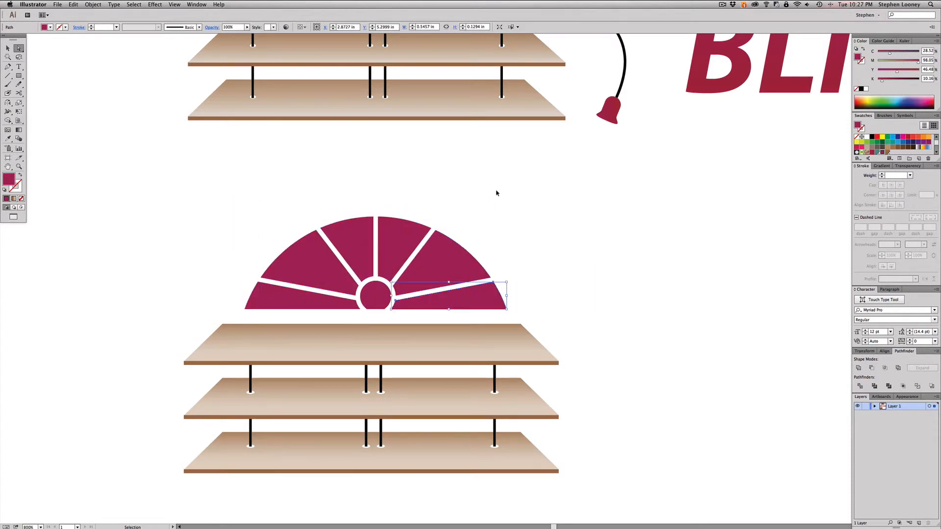
Step: Nudge the maroon fan window group down closer to the top slat, and deselect it
click(496, 193)
alt+super+click(458, 265)
alt+super+click(459, 267)
key(v)
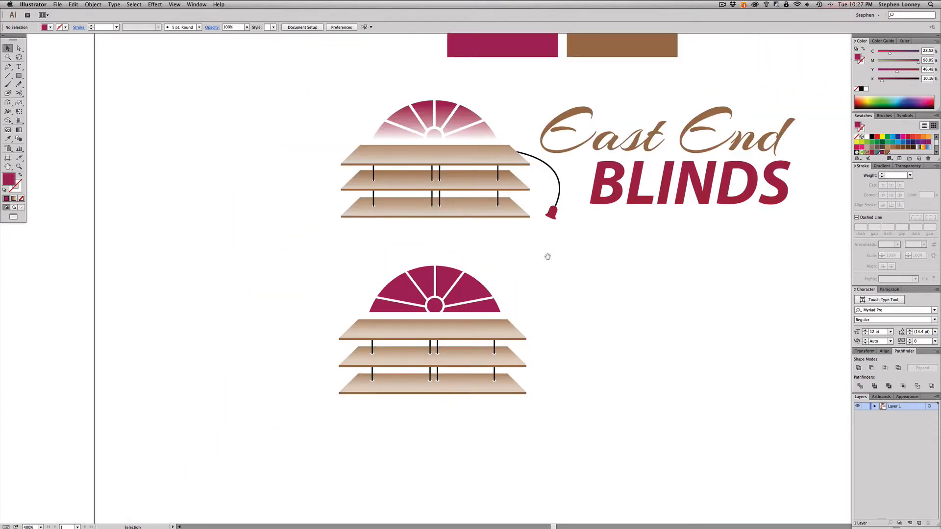
drag(548, 257, 487, 261)
click(399, 300)
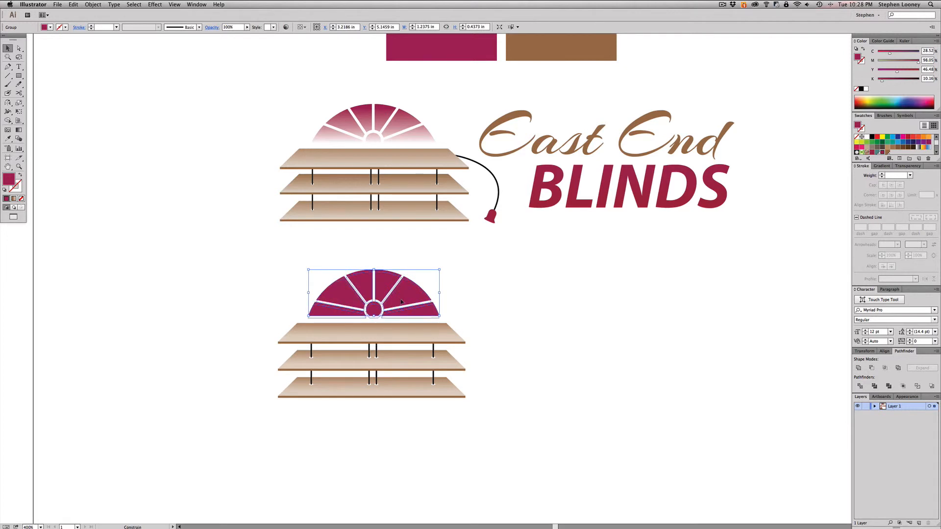
key(Down)
key(Down)
key(shift+super+a)
Step: Fill the fan window with a linear gradient running from the maroon swatch to white
click(413, 297)
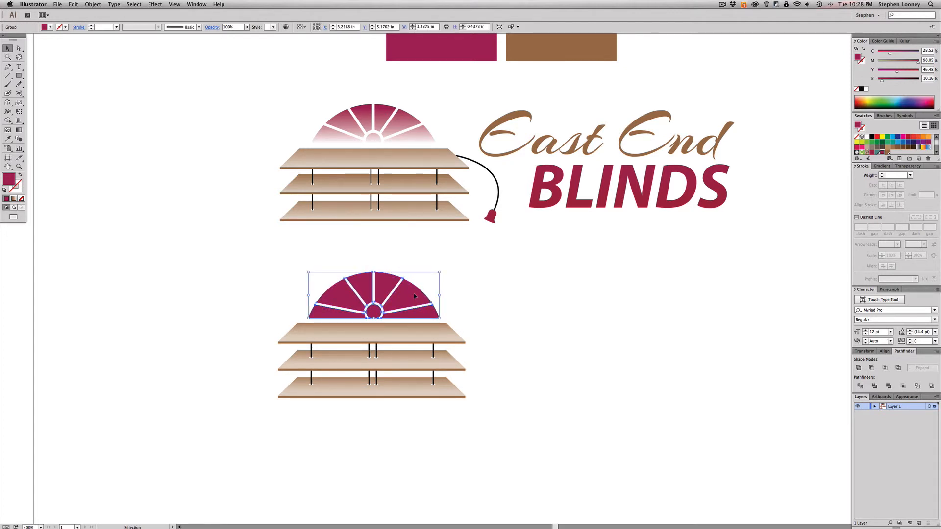
click(881, 166)
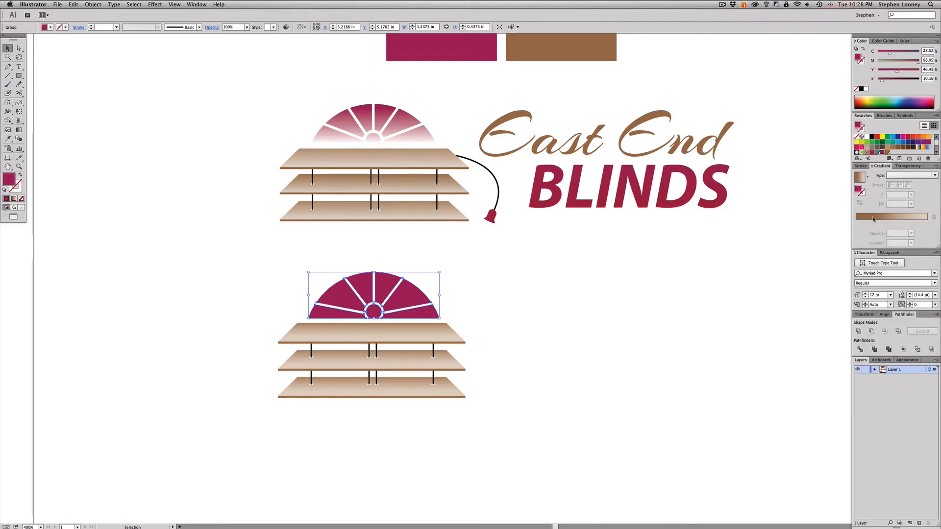
click(874, 217)
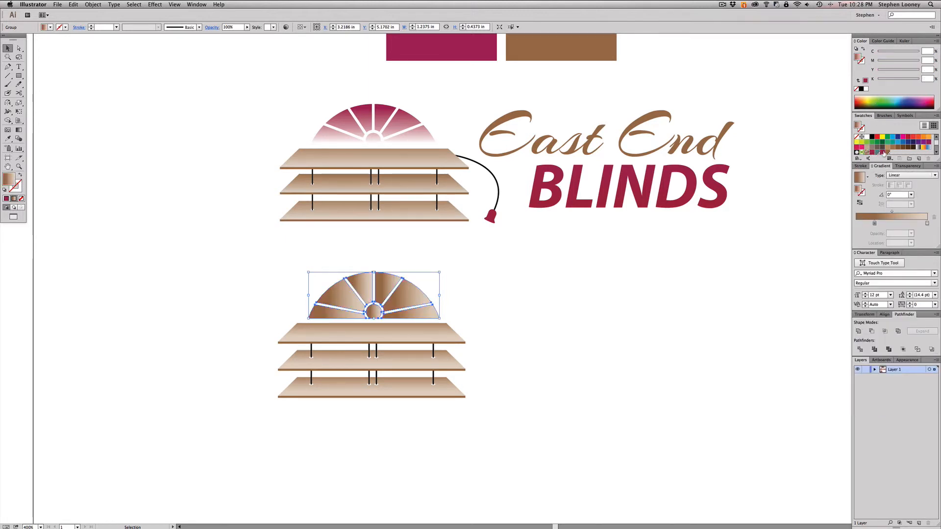
drag(883, 153, 846, 226)
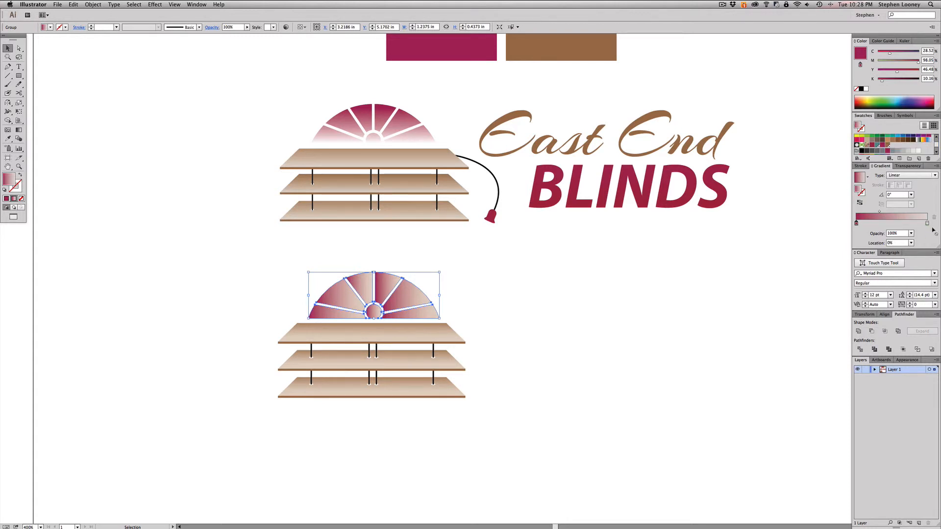
click(927, 223)
Step: Redirect the fan's gradient with the Gradient tool to -90°, with maroon at the arch's crown fading towards the slats
click(19, 130)
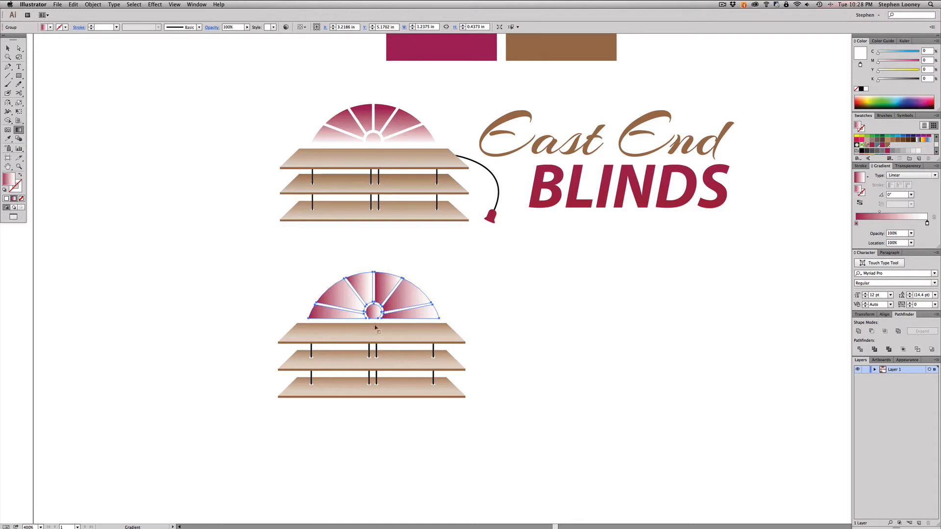
mouse_move(376, 327)
mouse_down()
mouse_move(377, 277)
mouse_move(377, 321)
mouse_up()
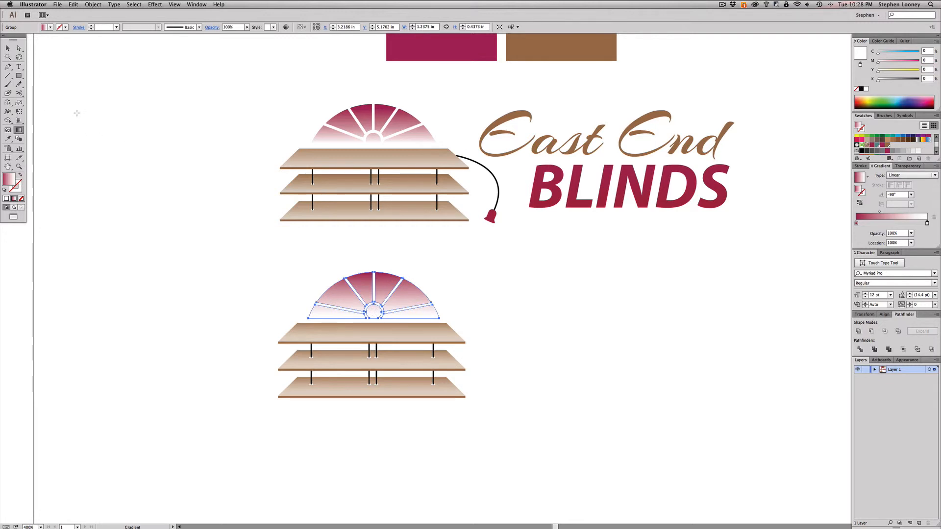
key(v)
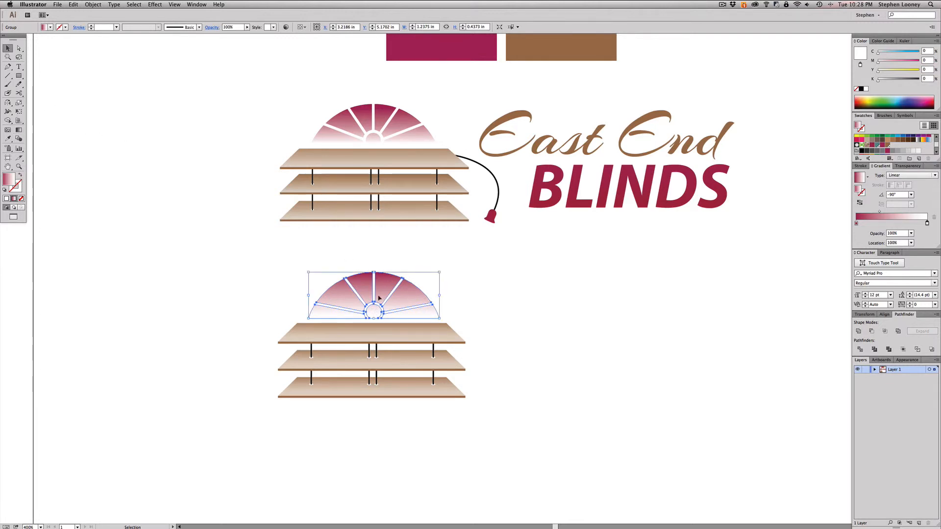
key(g)
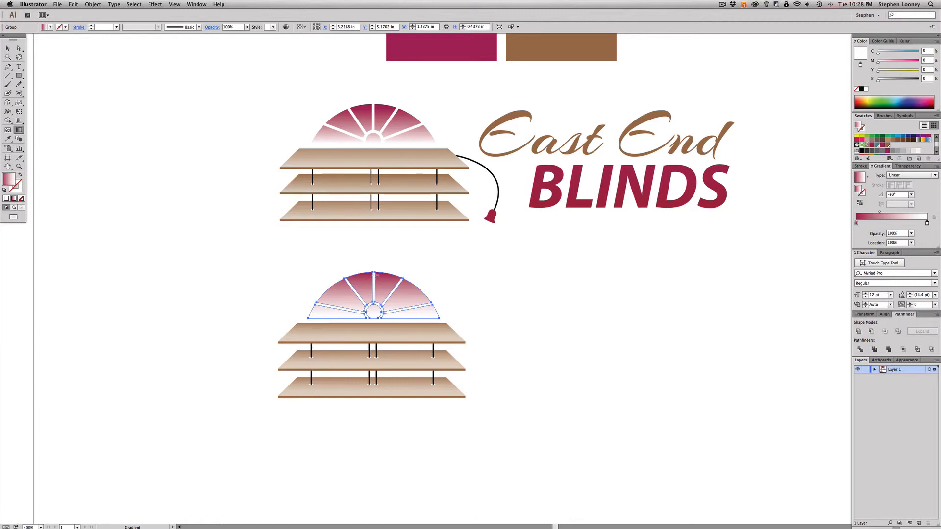
drag(374, 273, 374, 327)
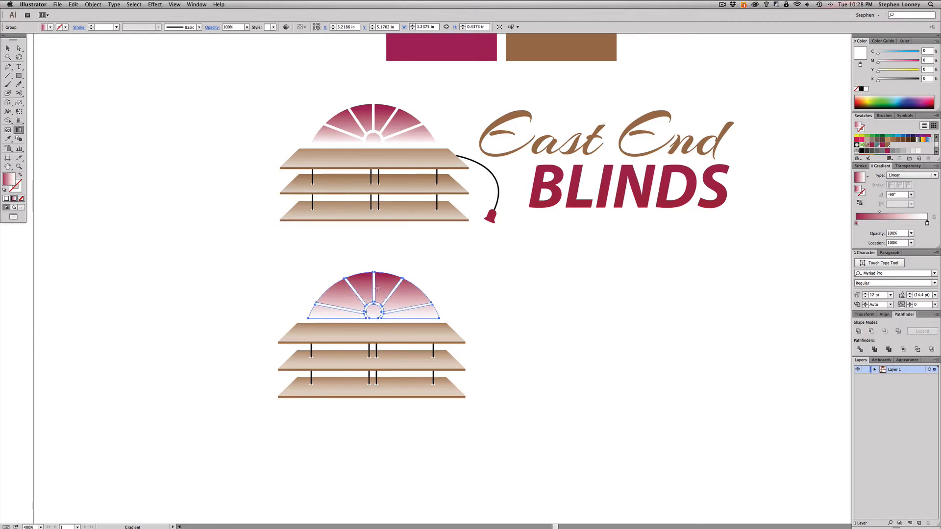
drag(378, 290, 378, 326)
drag(377, 282, 378, 348)
drag(377, 287, 375, 333)
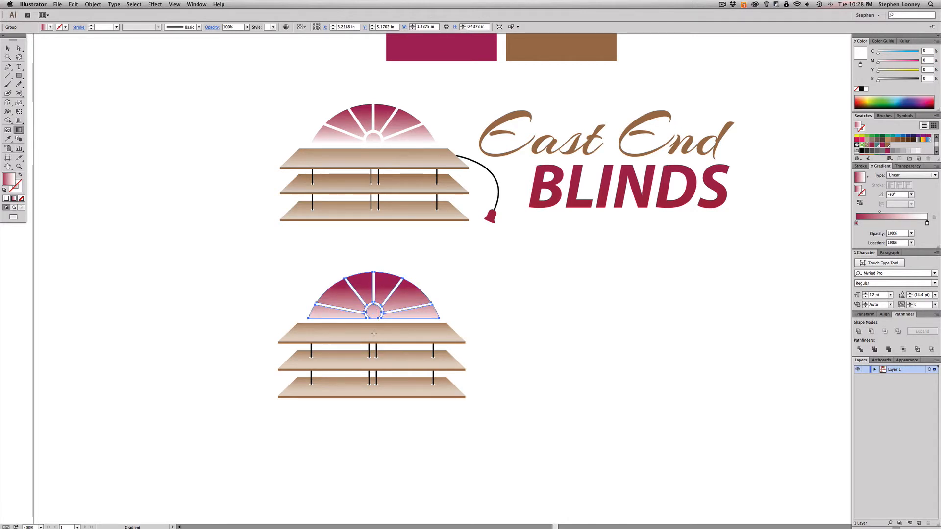
Step: Set the gradient midpoint location to 45.87% and redraw the gradient from the fan's crown to its base
drag(927, 223, 889, 212)
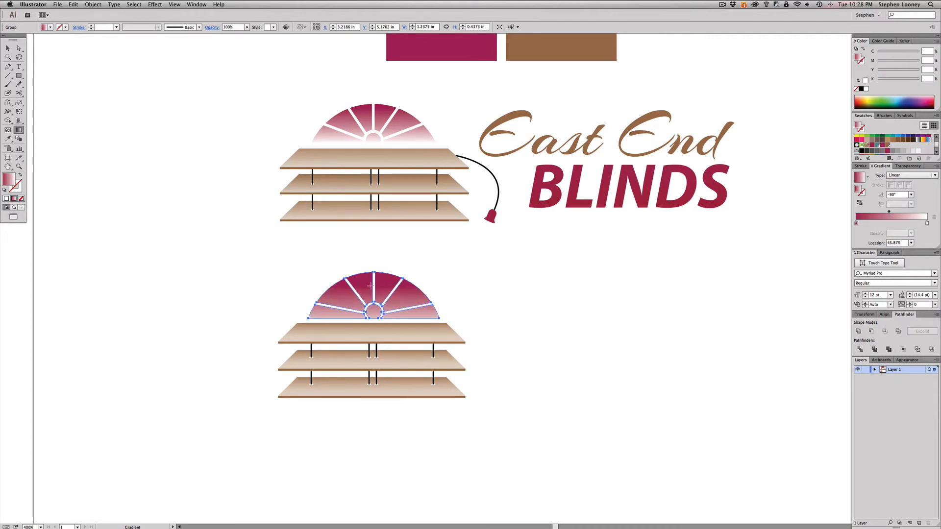
drag(374, 271, 377, 316)
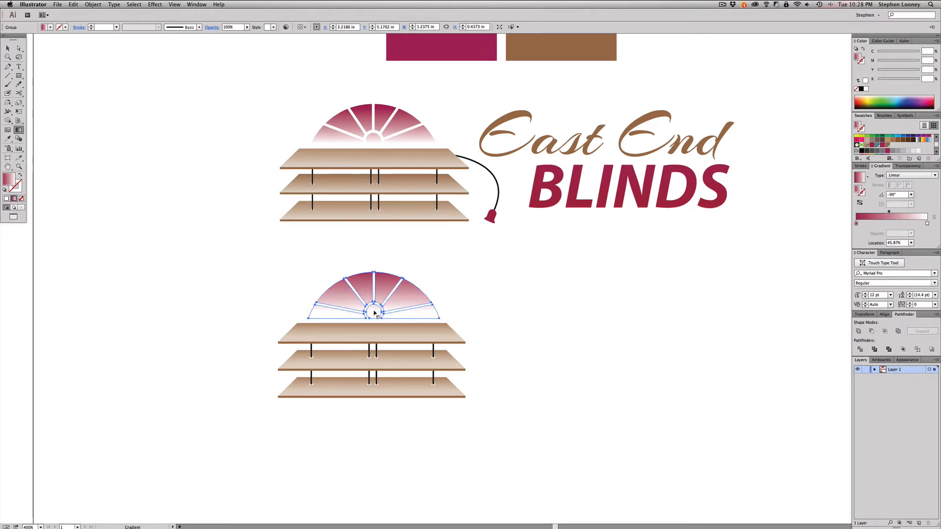
drag(373, 269, 372, 316)
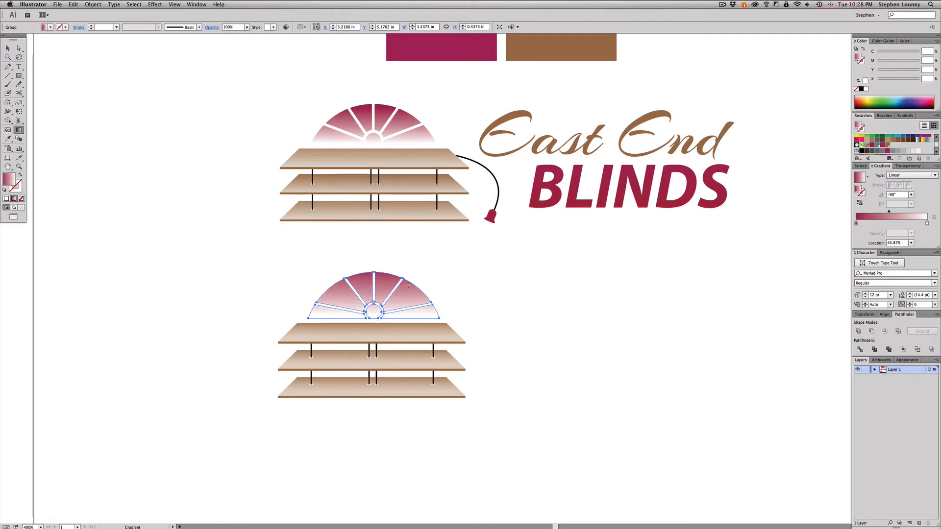
key(v)
click(494, 304)
alt+super+click(510, 296)
drag(510, 295, 409, 310)
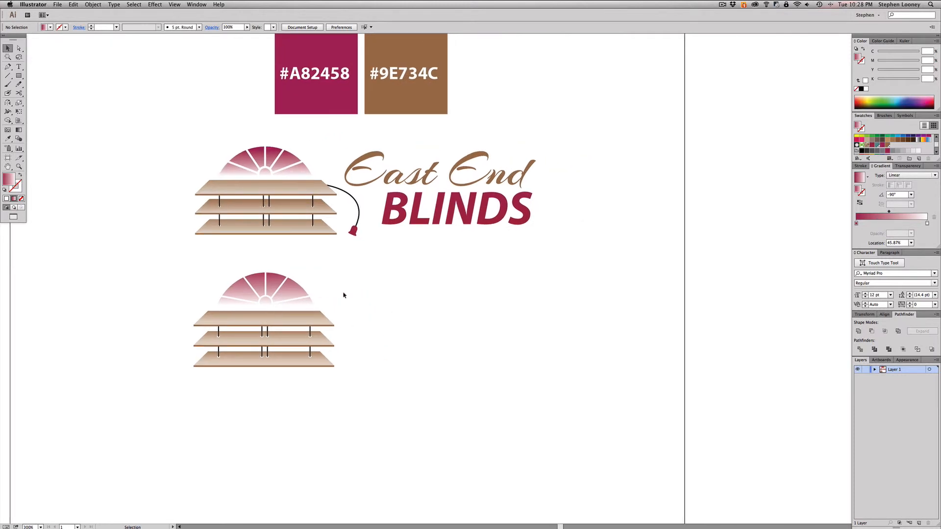
Step: Extend the fan's vertical gradient so that it ends slightly below the base, and deselect the fan
scroll(347, 290, up, 2)
click(271, 298)
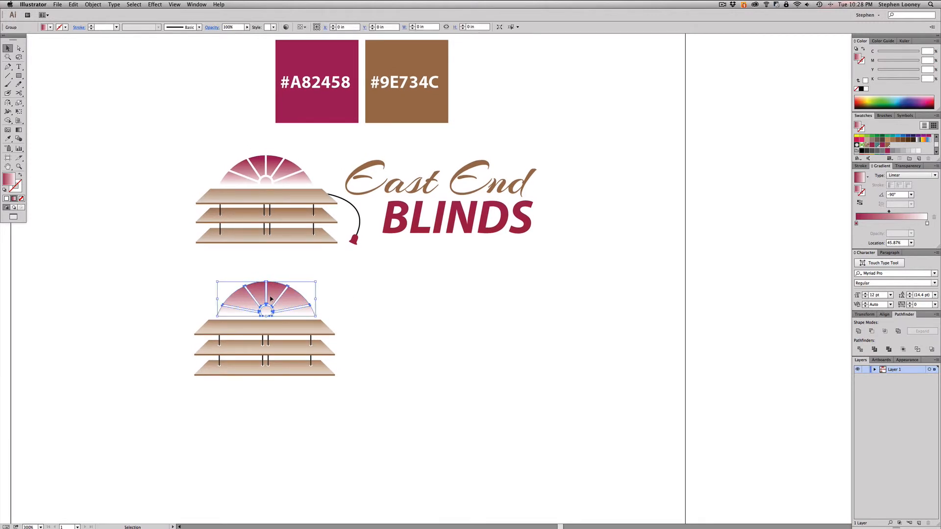
key(g)
drag(265, 282, 265, 321)
key(v)
click(378, 288)
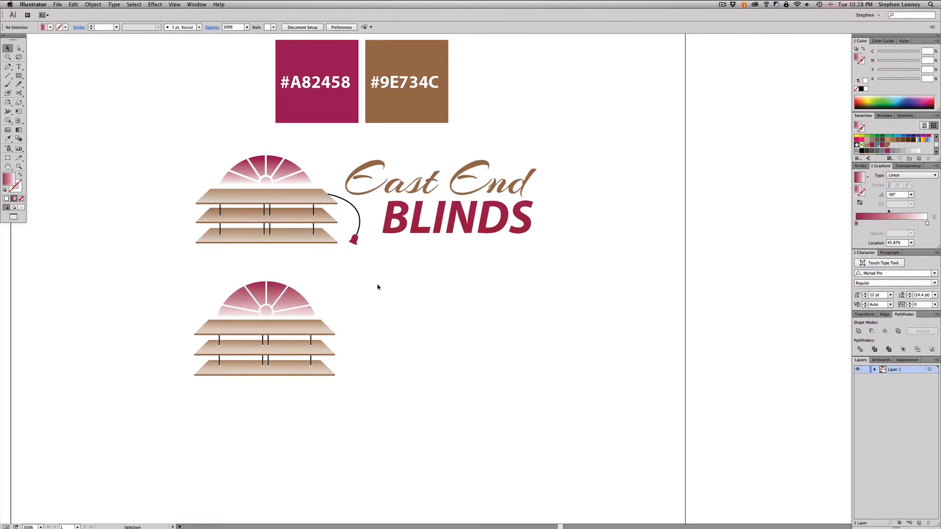
Step: Set the location of the fan gradient's white stop to 91.81%
click(305, 314)
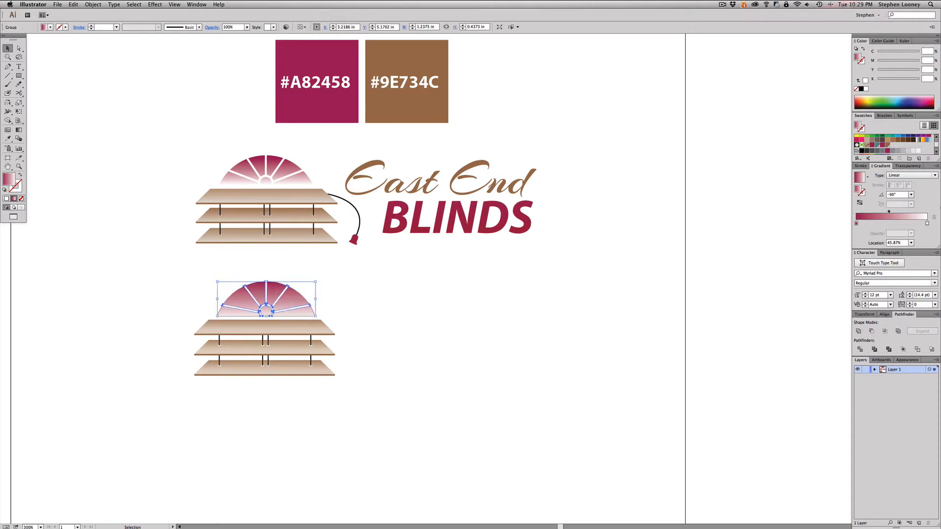
click(189, 280)
drag(164, 256, 462, 385)
click(417, 253)
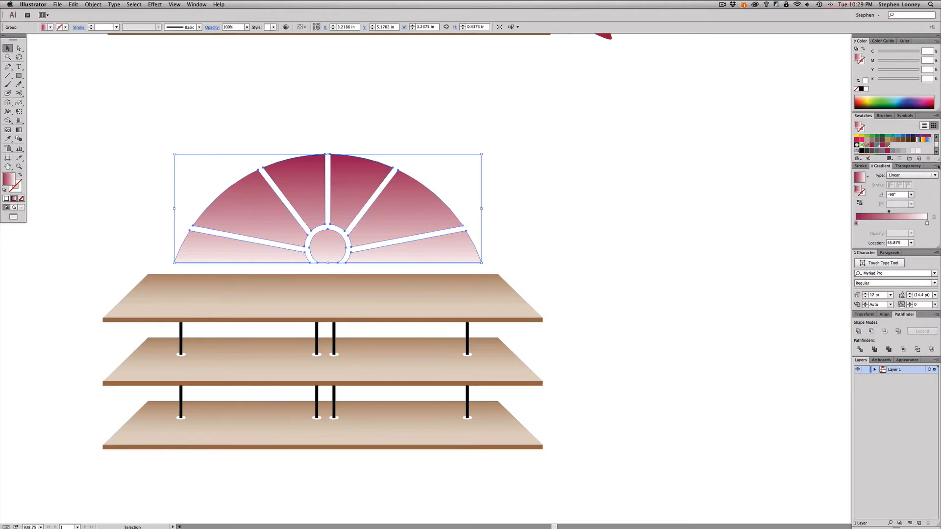
drag(926, 223, 921, 224)
click(680, 236)
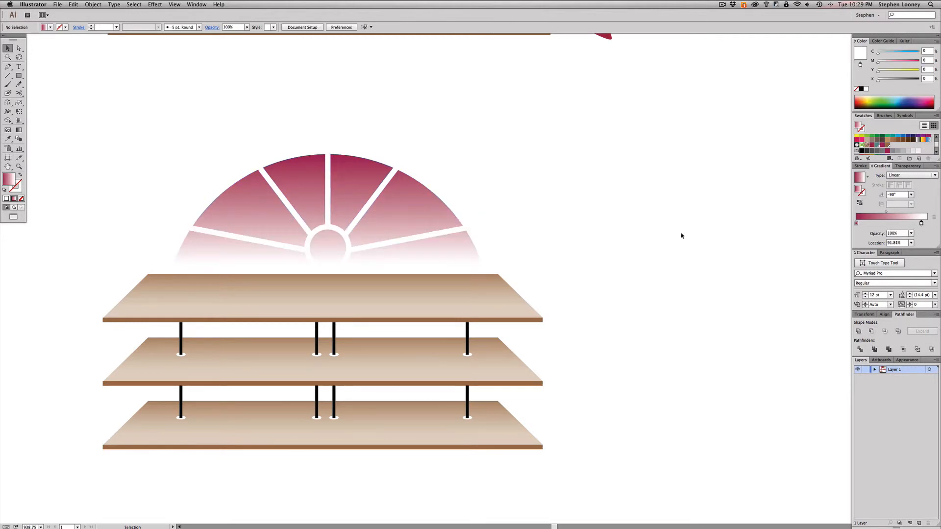
Step: Draw a curved open path with the Pen tool from the right end of the top slat outward and down as the pull cord
alt+super+click(448, 254)
alt+super+click(447, 254)
alt+super+click(447, 255)
alt+super+click(448, 255)
alt+super+click(448, 254)
drag(628, 279, 578, 279)
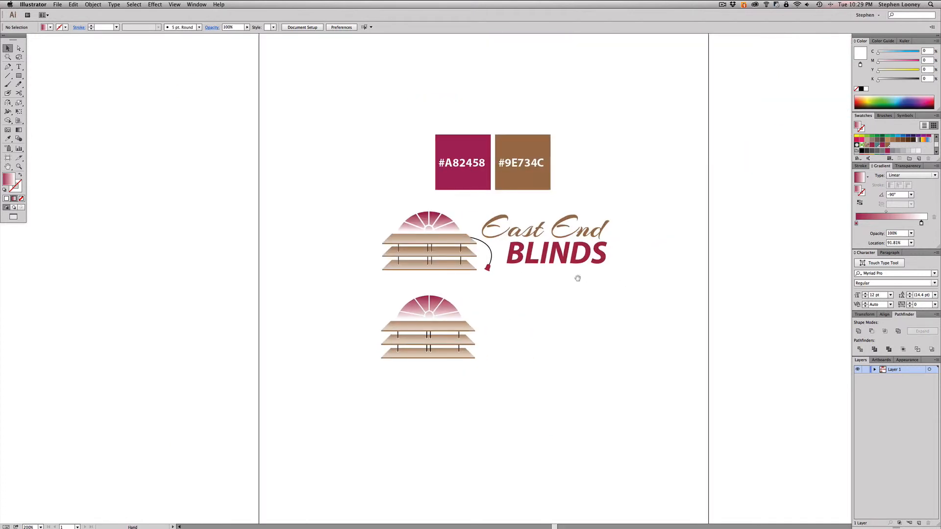
super+click(523, 289)
super+click(416, 276)
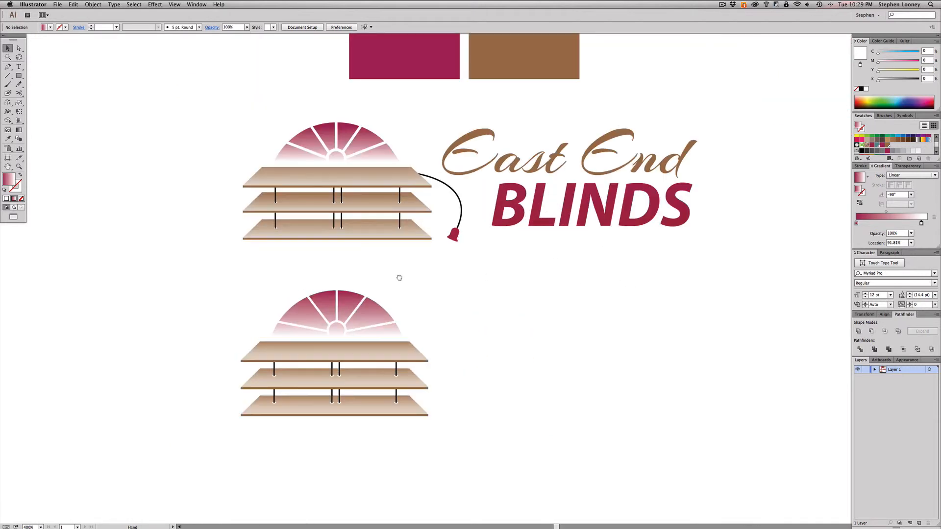
drag(400, 278, 372, 280)
click(8, 67)
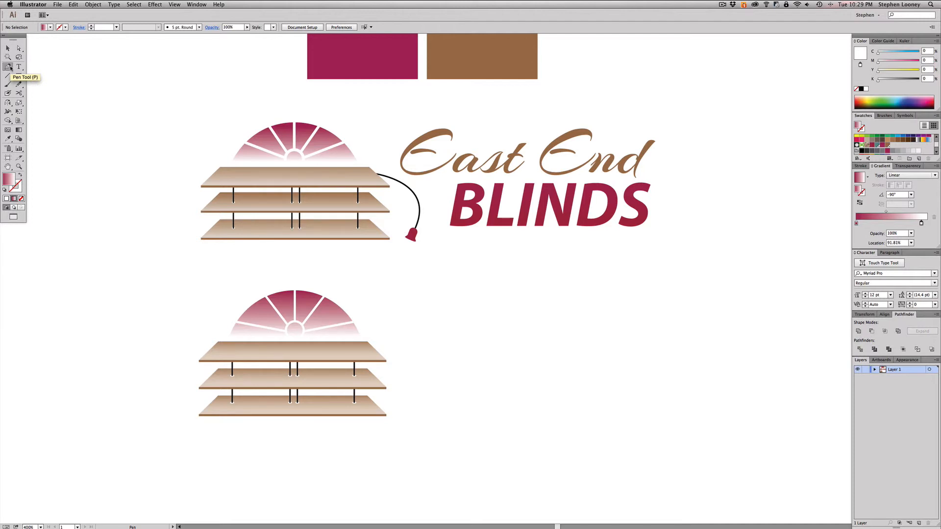
click(375, 349)
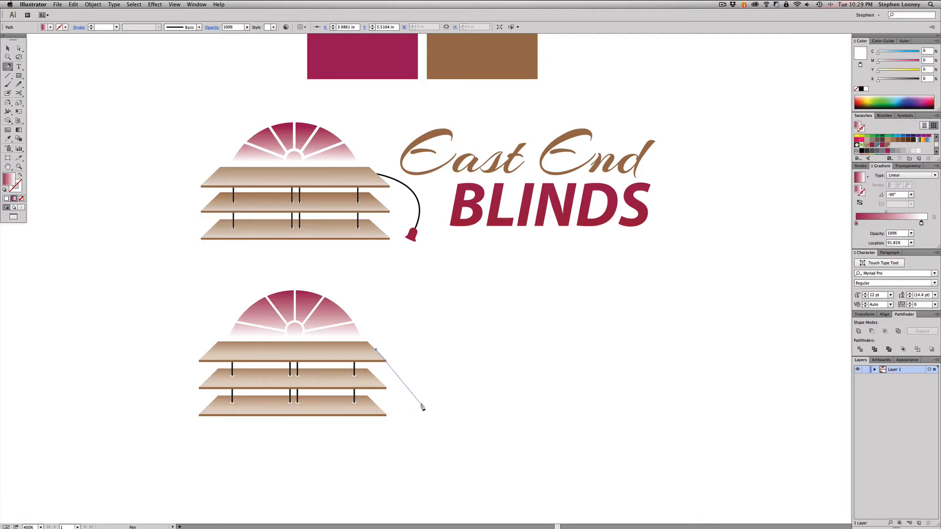
drag(424, 403, 403, 463)
key(Escape)
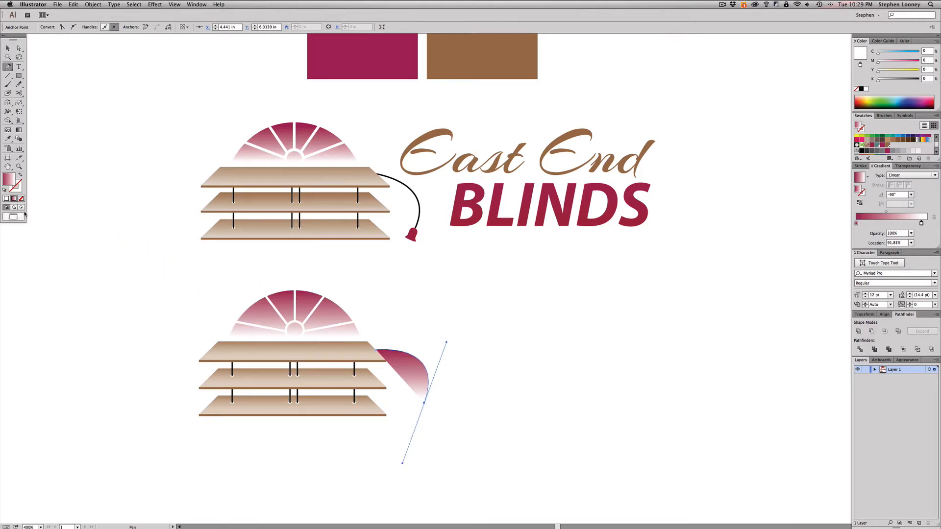
Step: Give the pull cord path a black stroke with no fill, and deselect it
click(16, 188)
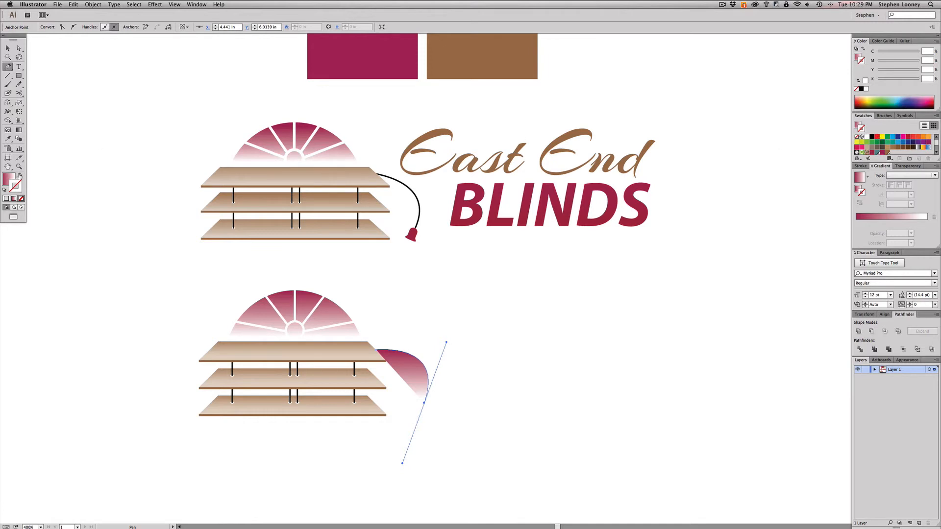
click(20, 176)
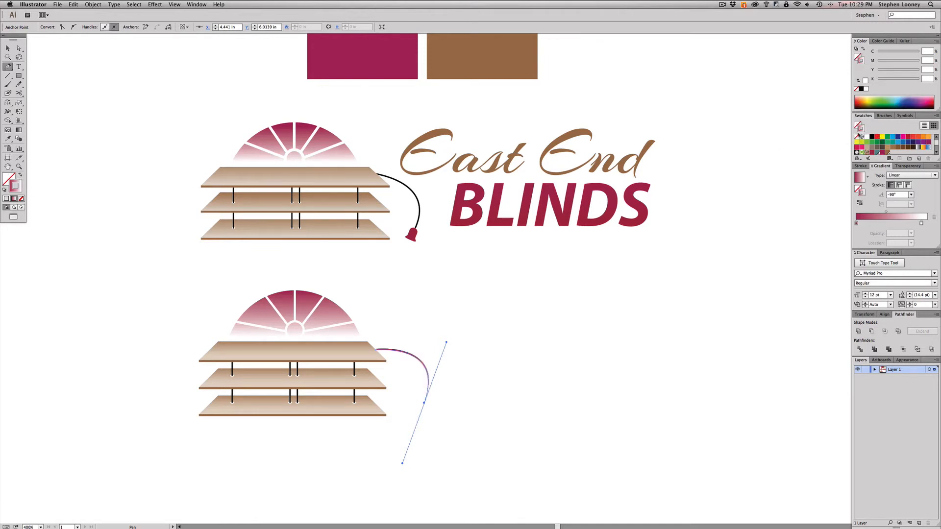
click(871, 137)
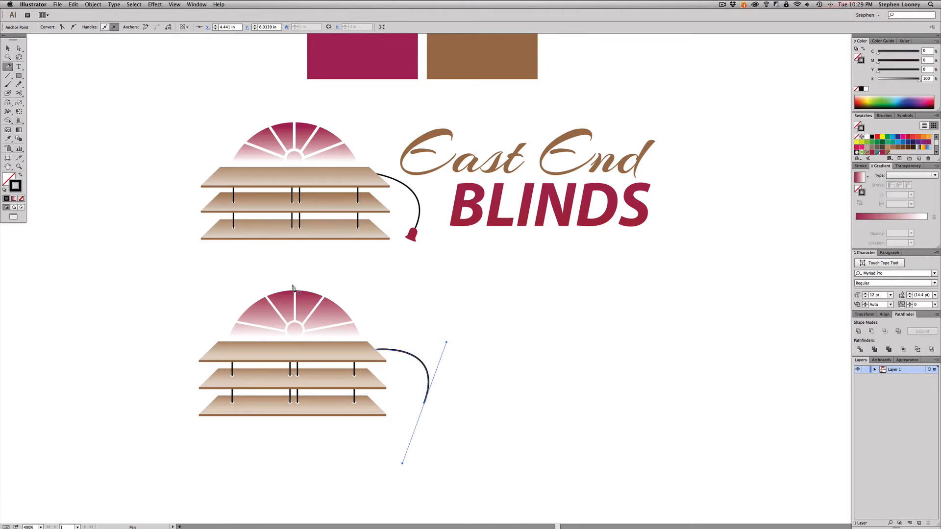
key(v)
click(476, 336)
scroll(446, 347, left, 1)
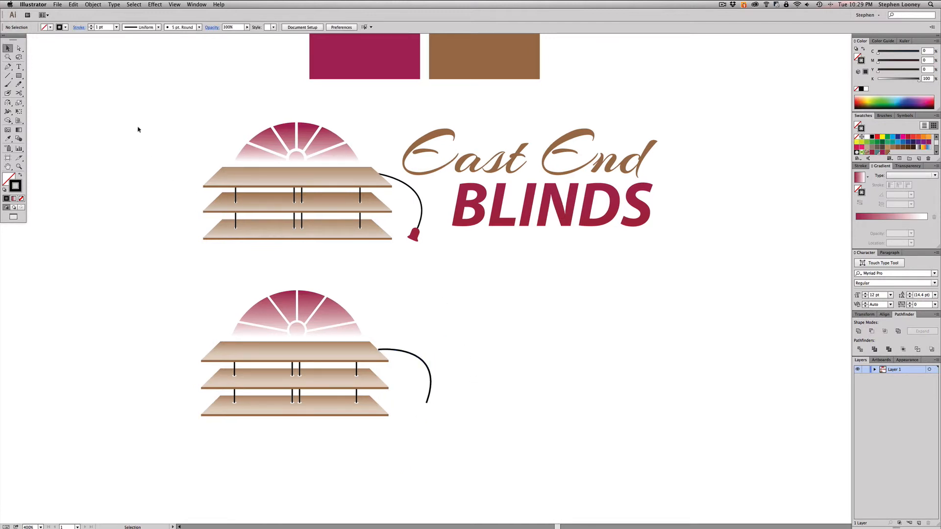
Step: Pick up the original pull bell's maroon fill without a stroke as the current drawing colours
drag(387, 221, 448, 271)
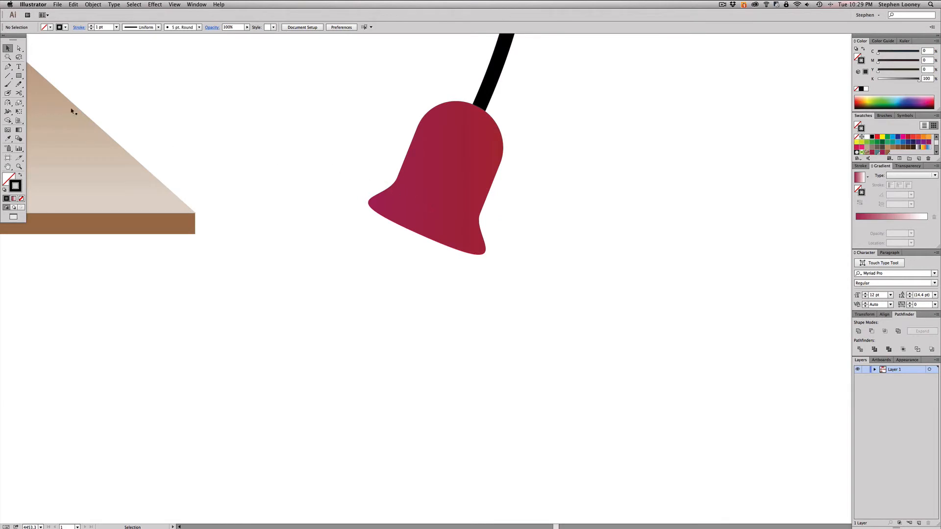
click(8, 67)
drag(468, 181, 445, 239)
super+click(445, 239)
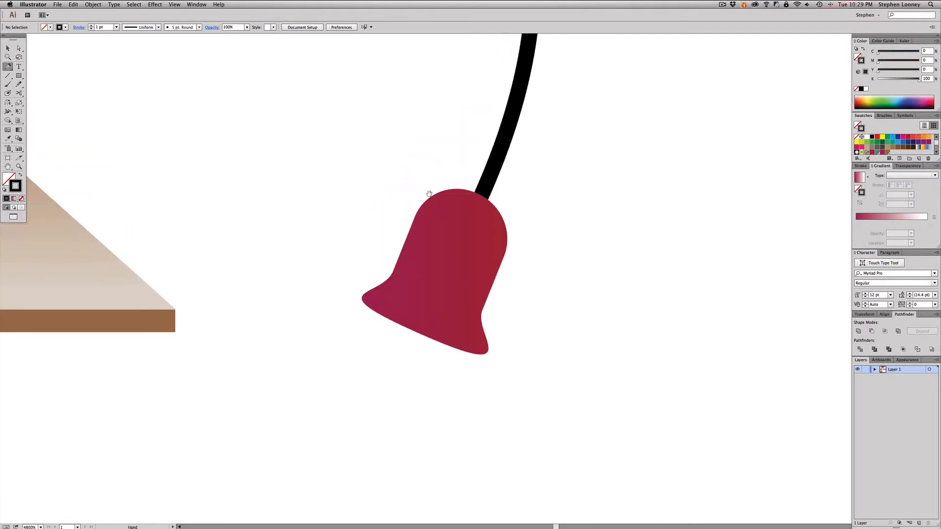
drag(428, 196, 395, 197)
key(a)
click(423, 251)
key(super+shift+a)
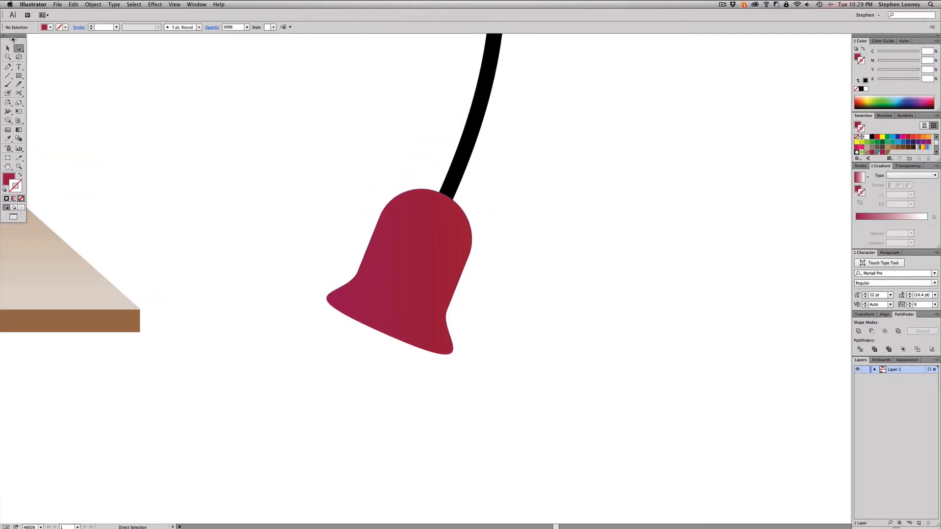
Step: Trace the original pull bell as a closed shape with the Pen tool and adjust its curve handles to match the outline
click(9, 68)
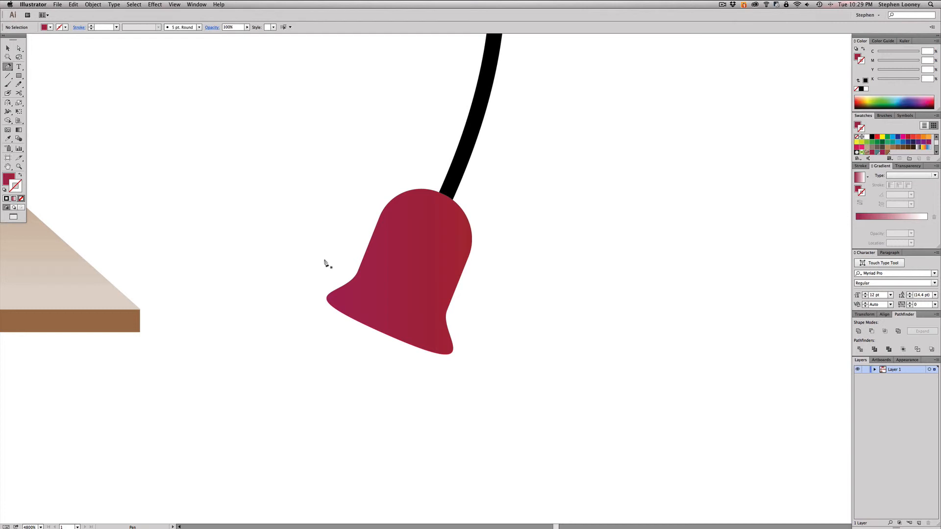
click(361, 267)
drag(394, 198, 464, 209)
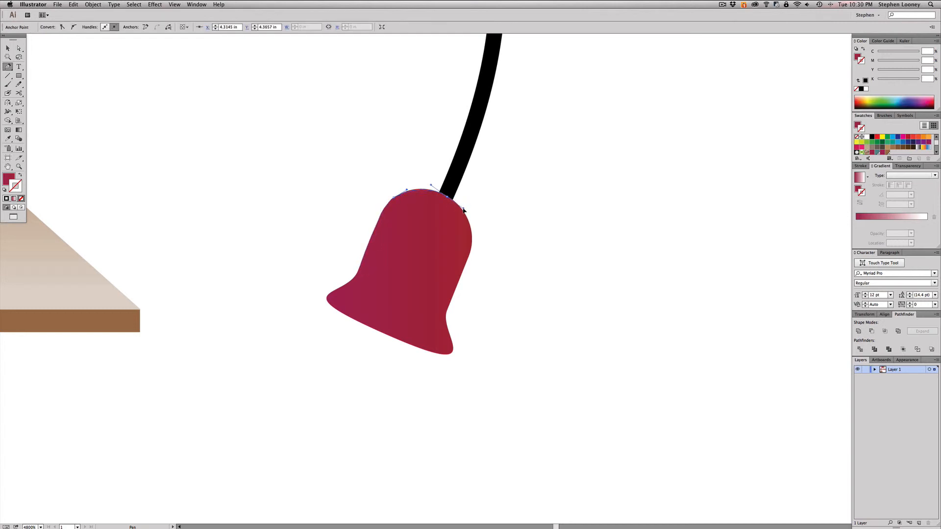
drag(467, 259, 417, 348)
drag(341, 311, 363, 273)
click(362, 268)
key(a)
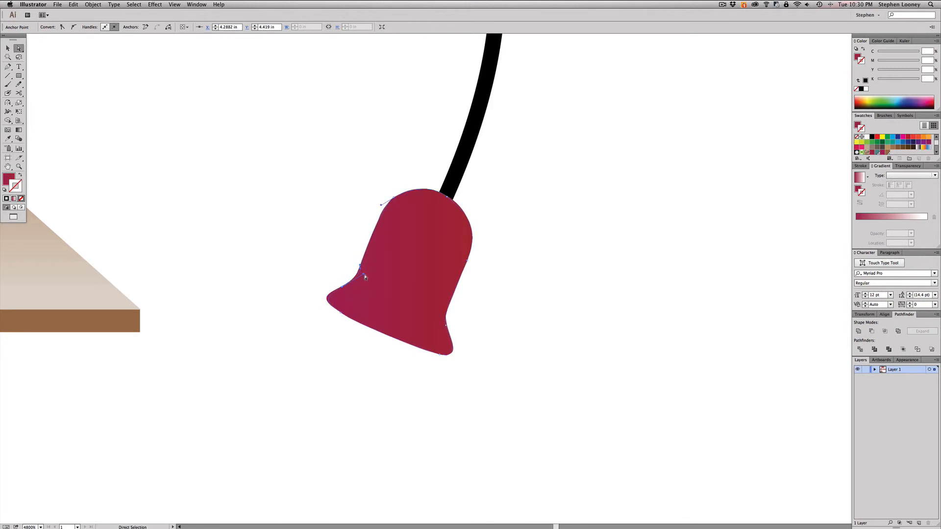
drag(364, 277, 338, 288)
alt+super+click(417, 314)
alt+super+click(417, 314)
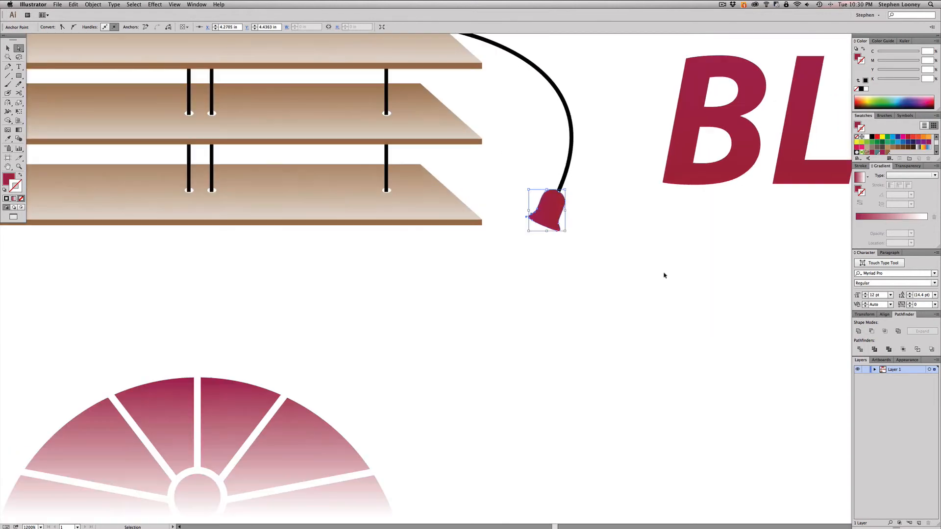
Step: Move the traced bell down off the original and give it the solid maroon fill
click(664, 274)
drag(554, 219, 566, 397)
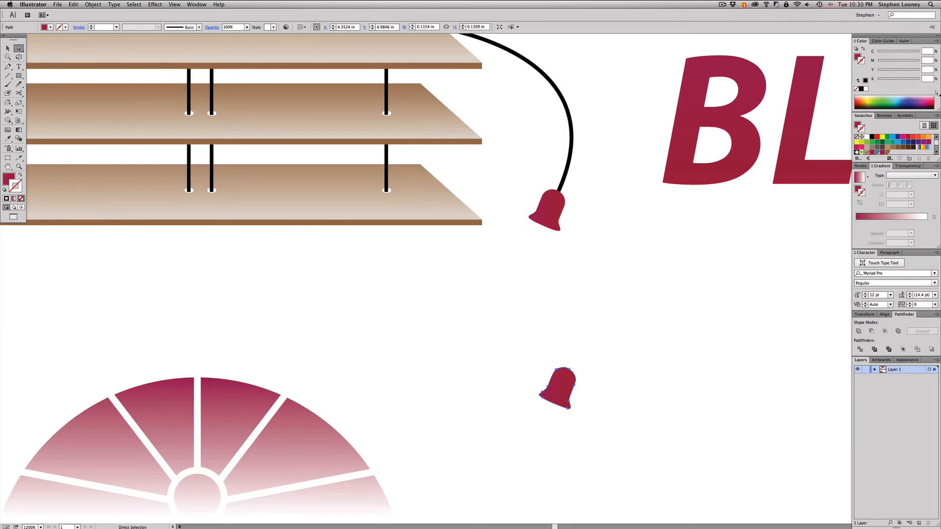
click(871, 138)
click(640, 287)
alt+super+click(641, 287)
key(super+z)
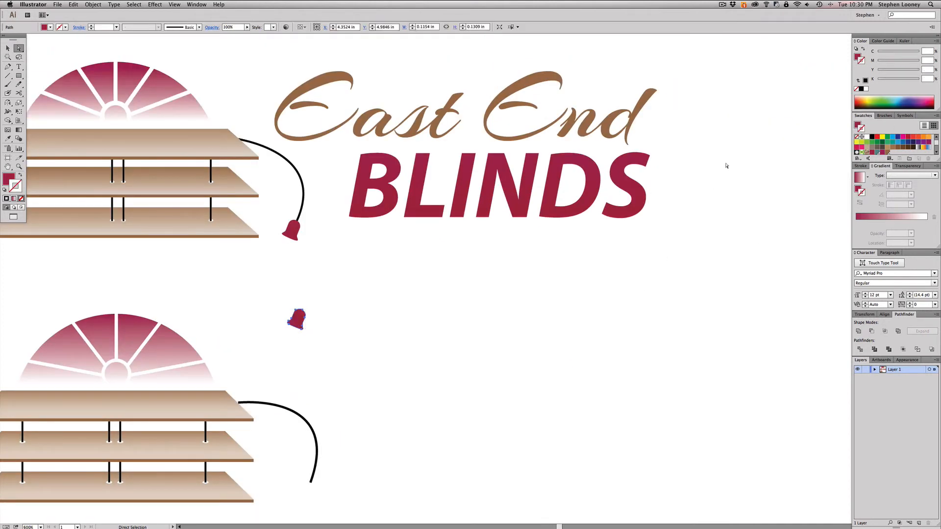
key(x)
Step: Place the traced bell at the lower end of the redrawn pull cord
click(303, 413)
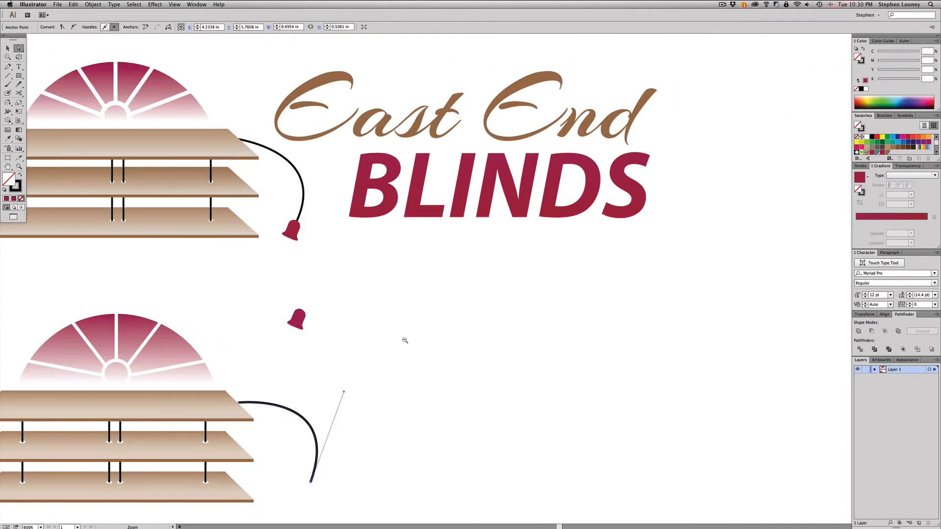
drag(393, 323, 412, 235)
click(411, 234)
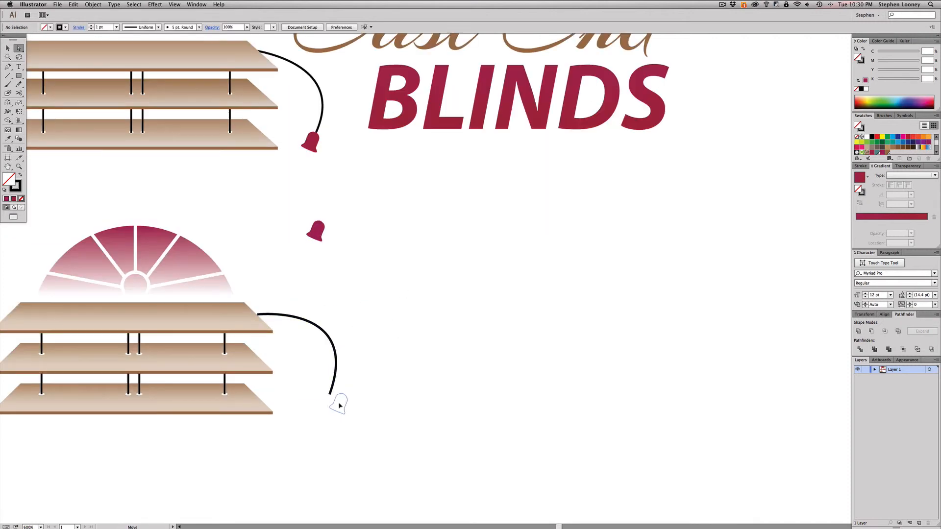
drag(319, 232, 327, 404)
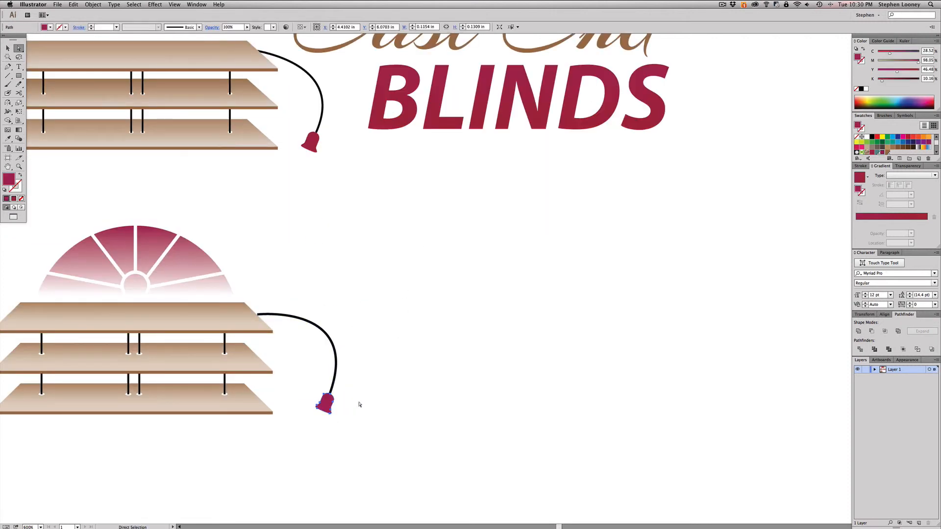
click(360, 404)
Step: Reshape the redrawn pull cord with its lower end's direction handle so the curve bulges less and hangs steeper
alt+super+click(363, 346)
drag(414, 332, 423, 411)
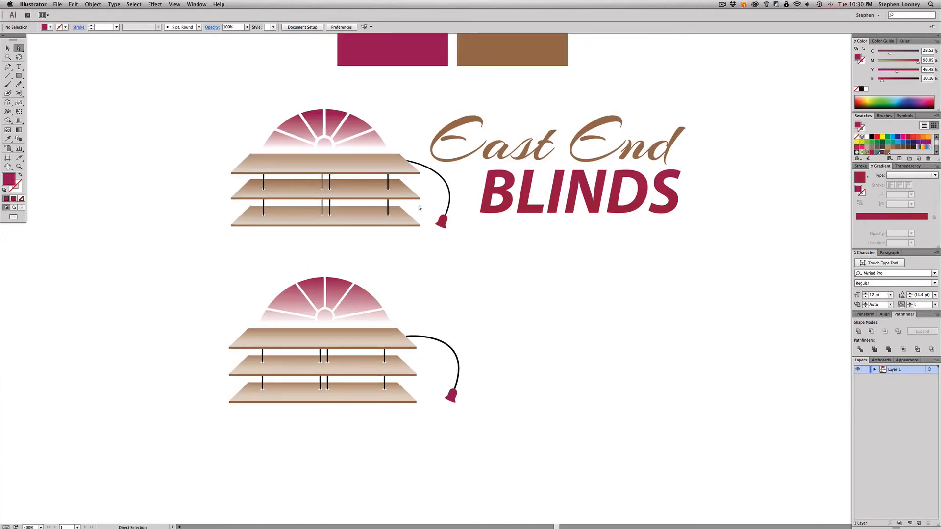
click(459, 363)
click(486, 329)
drag(485, 329, 445, 364)
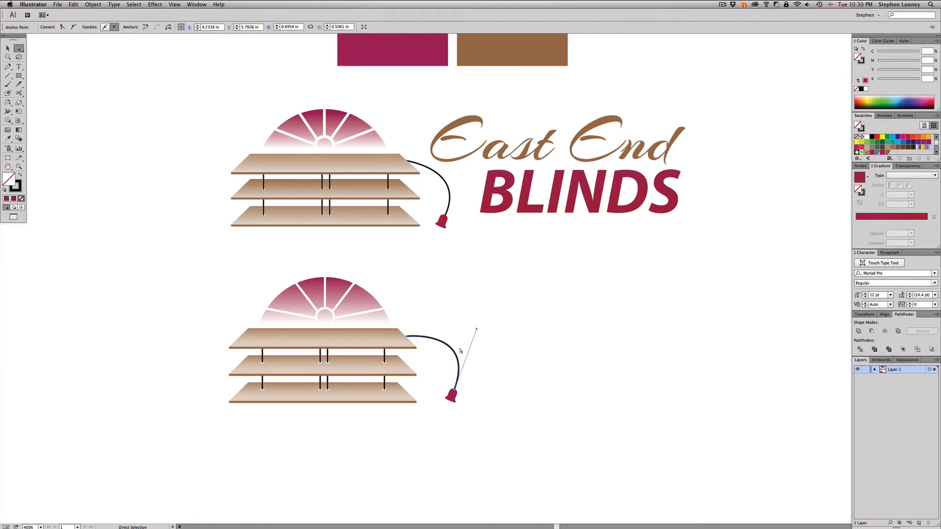
drag(477, 331, 459, 339)
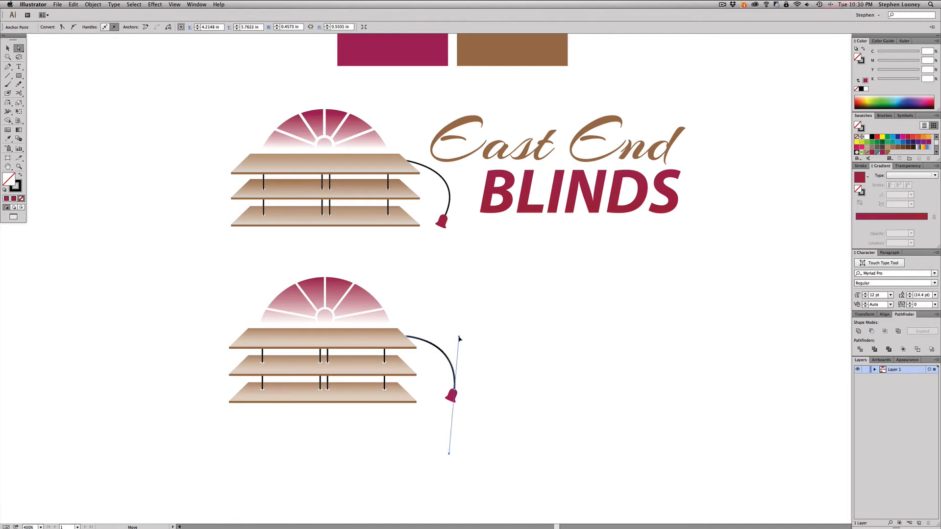
click(480, 340)
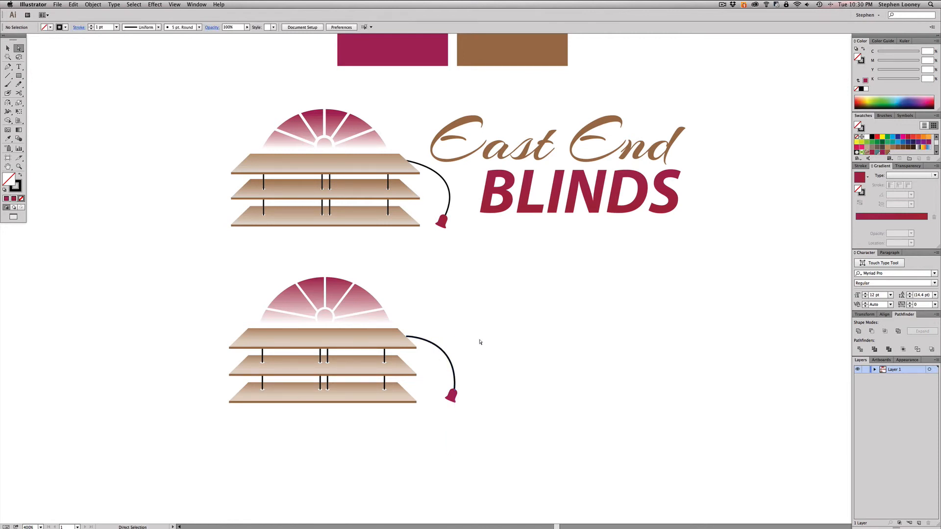
Step: Nudge the bell and the cord's lower anchor point together closer to the slats
drag(522, 444, 437, 326)
key(Left)
key(Left)
key(Left)
key(Left)
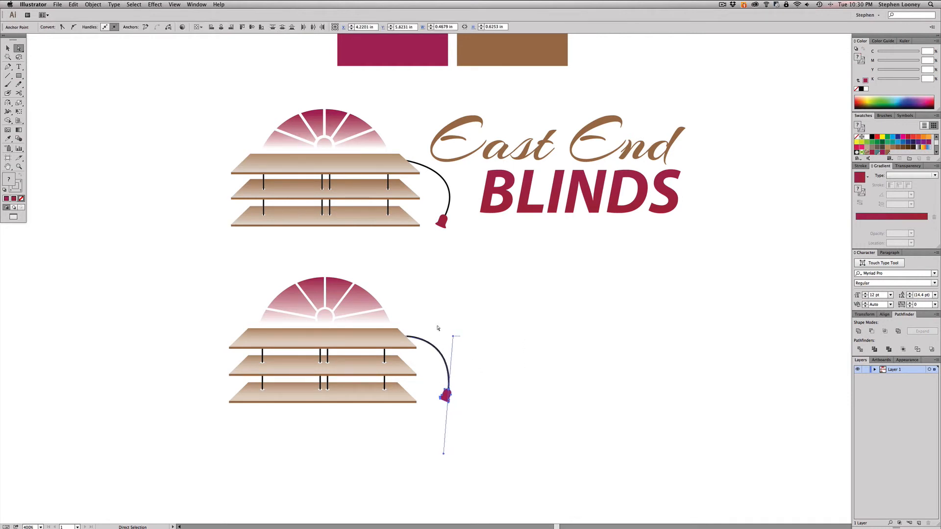
key(Right)
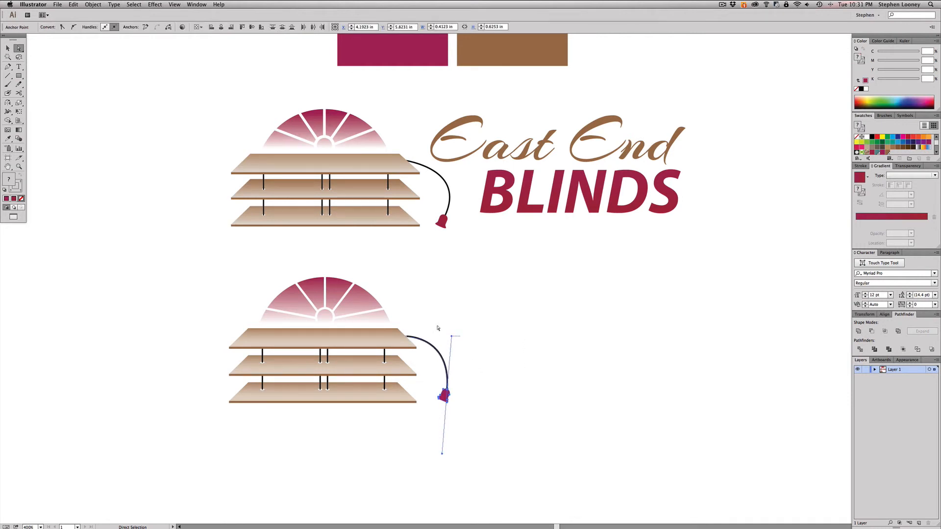
Step: Adjust the direction handle at the cord's lower end to widen its curve slightly
scroll(440, 328, right, 3)
scroll(439, 328, down, 3)
click(433, 349)
drag(391, 279, 365, 260)
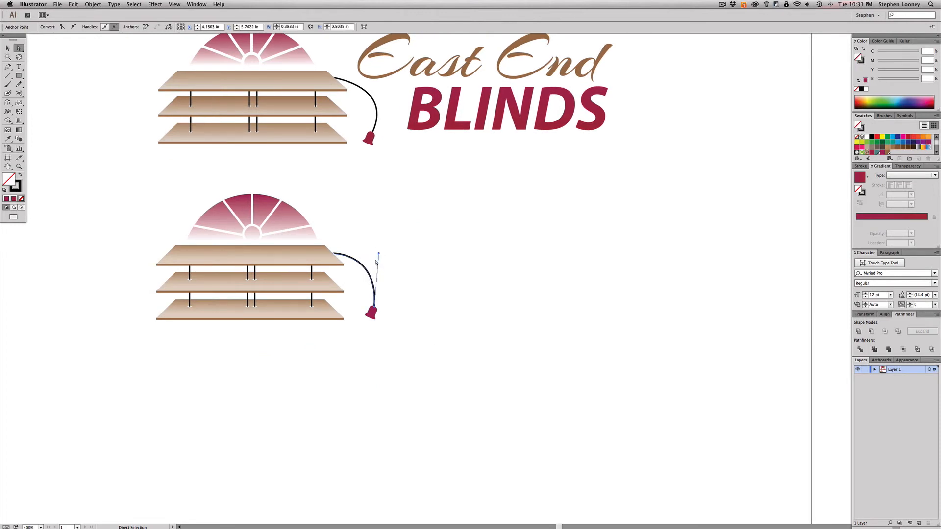
drag(379, 256, 388, 263)
click(402, 270)
Step: Convert the pull cord's stroke into an outlined, filled shape with Outline Stroke
drag(266, 225, 400, 292)
drag(509, 229, 541, 264)
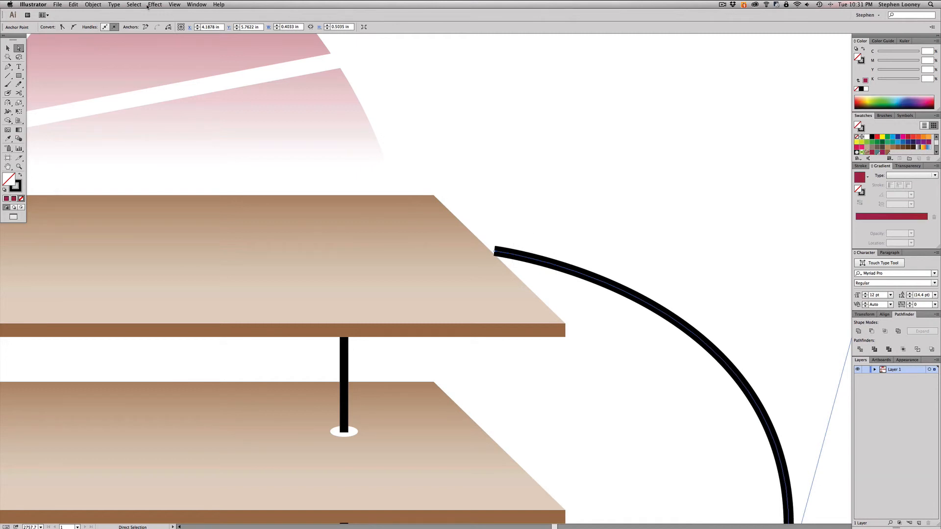
click(107, 4)
mouse_move(93, 4)
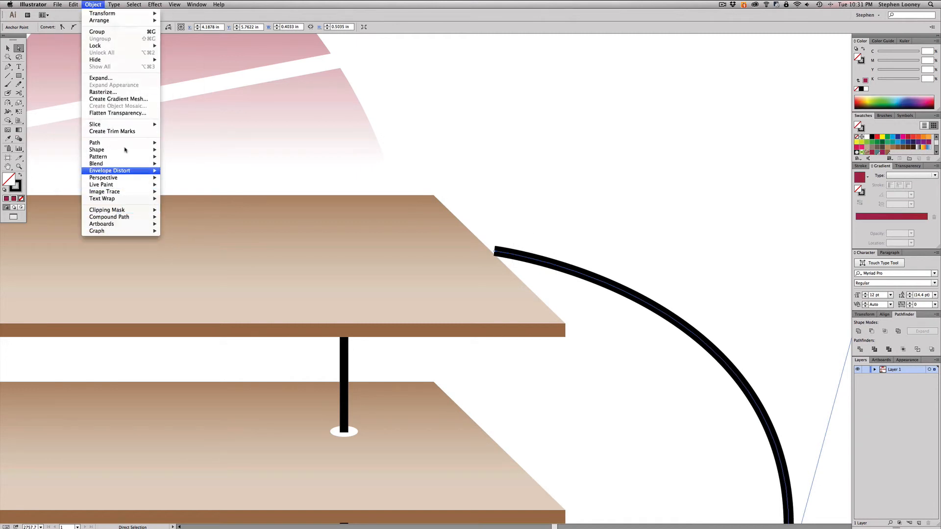
mouse_move(125, 143)
click(185, 161)
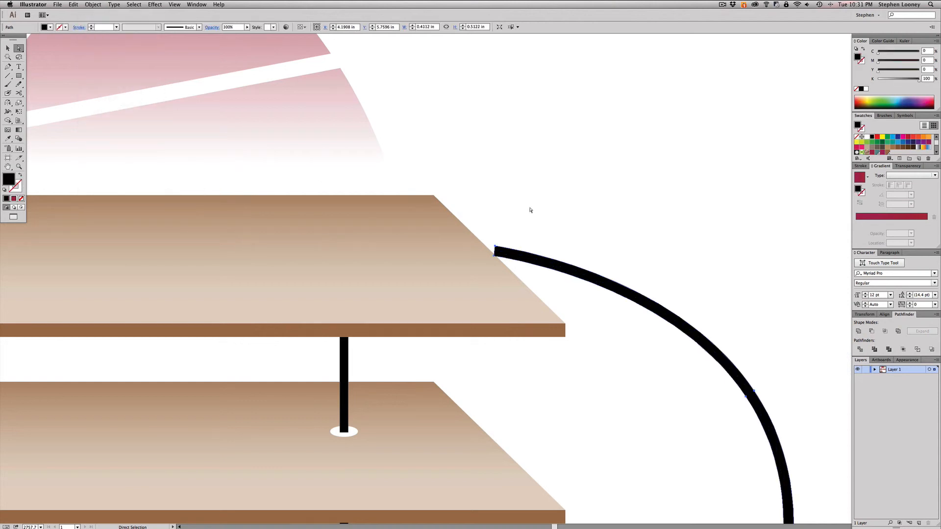
Step: Move the corner points at the cord's upper end so its cut edge lies flush along the top slat's slanted edge
drag(527, 226, 431, 311)
click(503, 145)
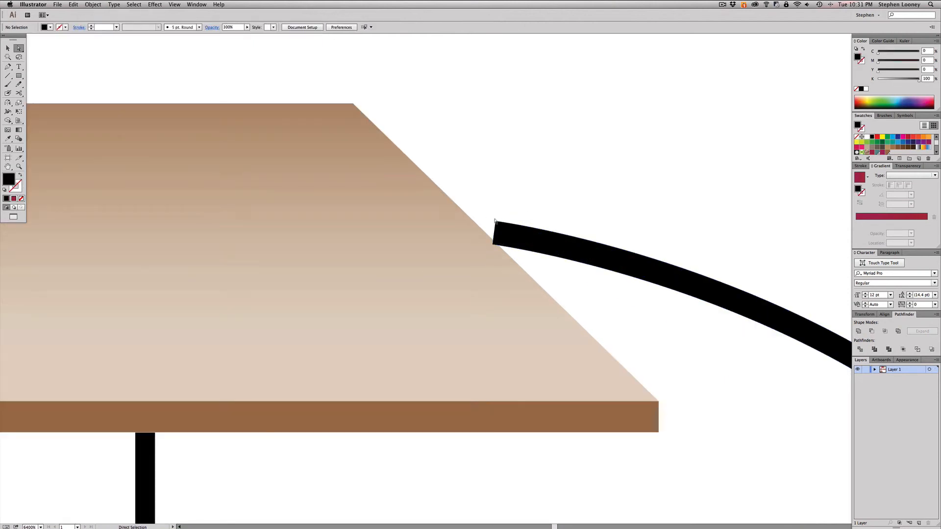
click(493, 246)
drag(497, 246, 473, 218)
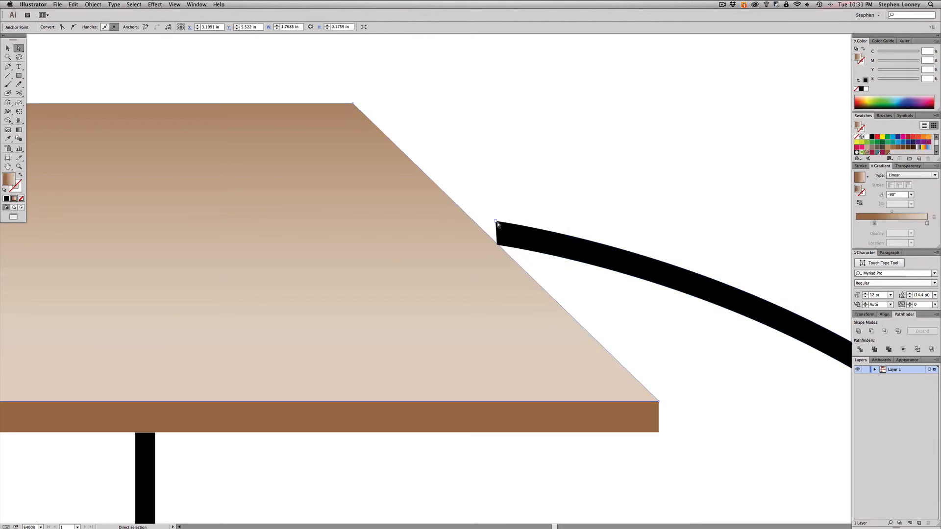
click(480, 220)
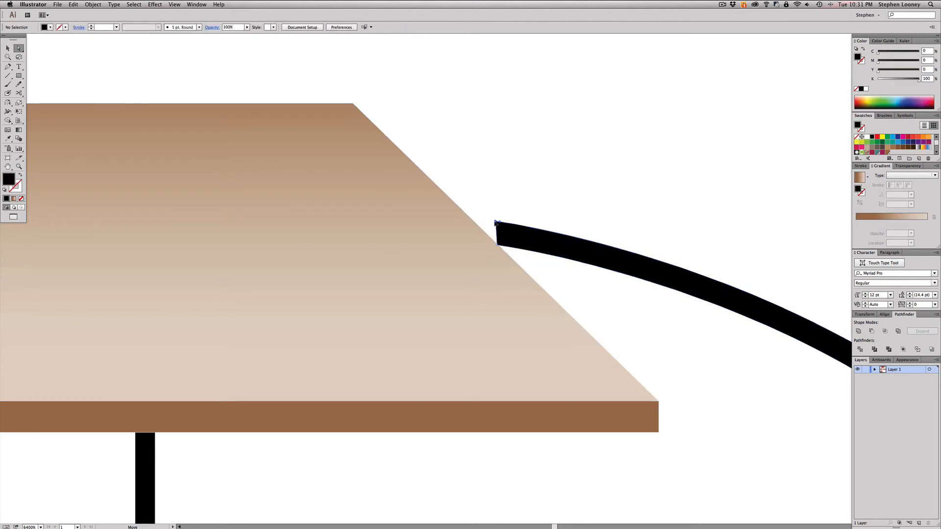
drag(497, 221, 521, 229)
click(594, 272)
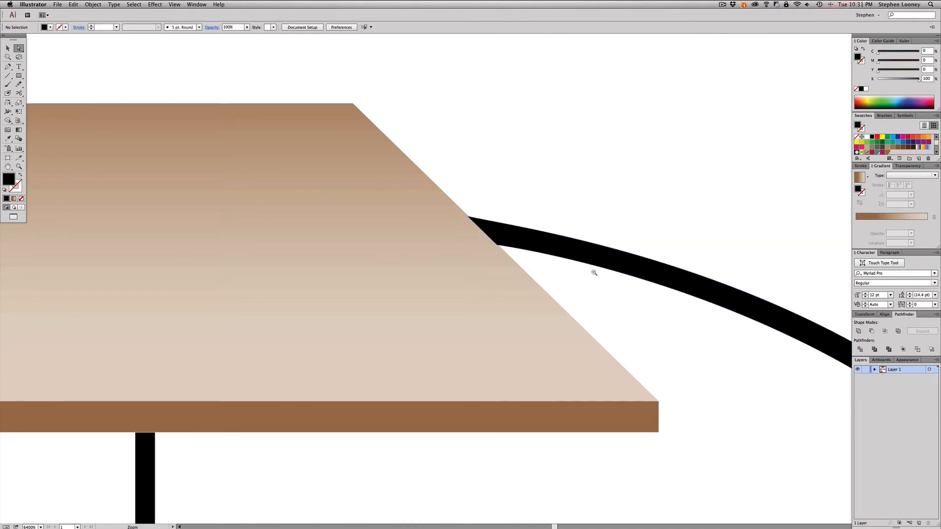
Step: Add the point text "East End" beside the redrawn window artwork
alt+super+click(589, 303)
alt+super+click(589, 303)
alt+super+click(588, 304)
alt+super+click(461, 335)
alt+super+click(460, 335)
alt+super+click(460, 335)
alt+super+click(461, 334)
alt+super+click(460, 335)
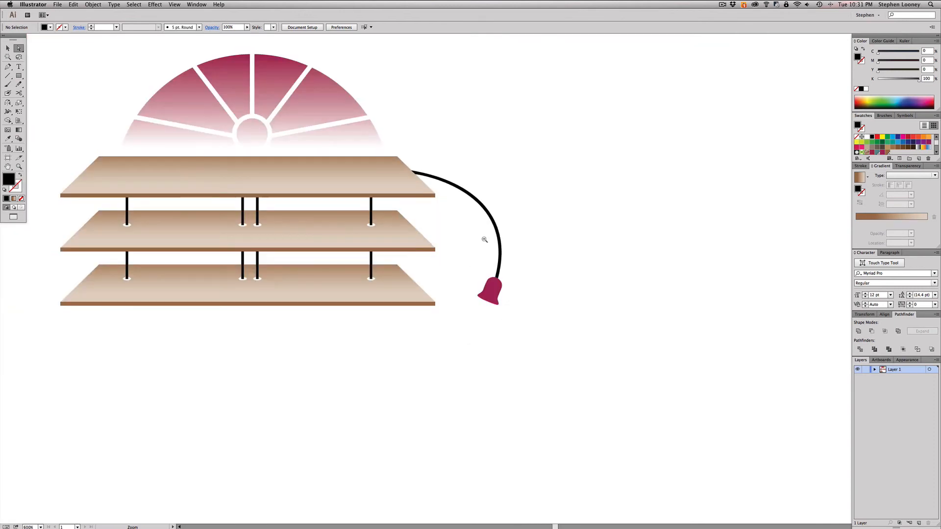
alt+super+click(501, 211)
drag(482, 278, 431, 338)
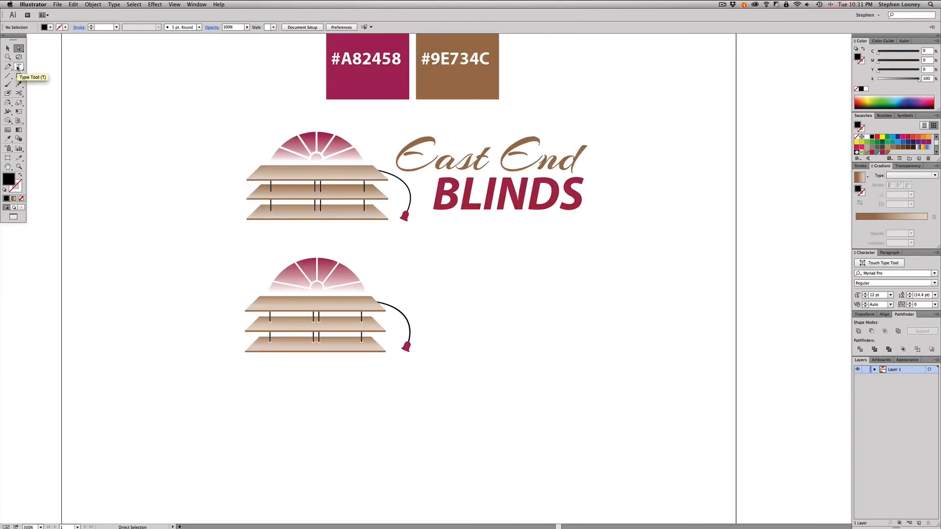
click(18, 66)
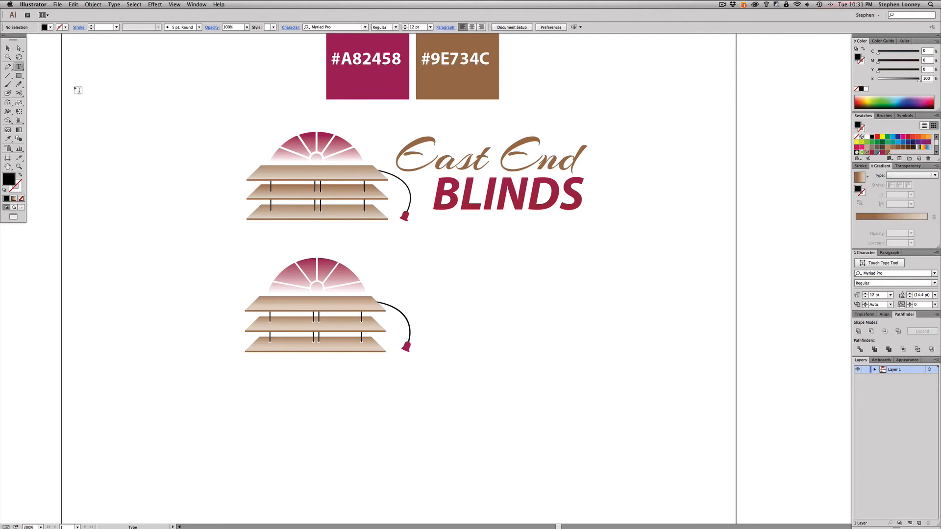
click(425, 276)
text(East End)
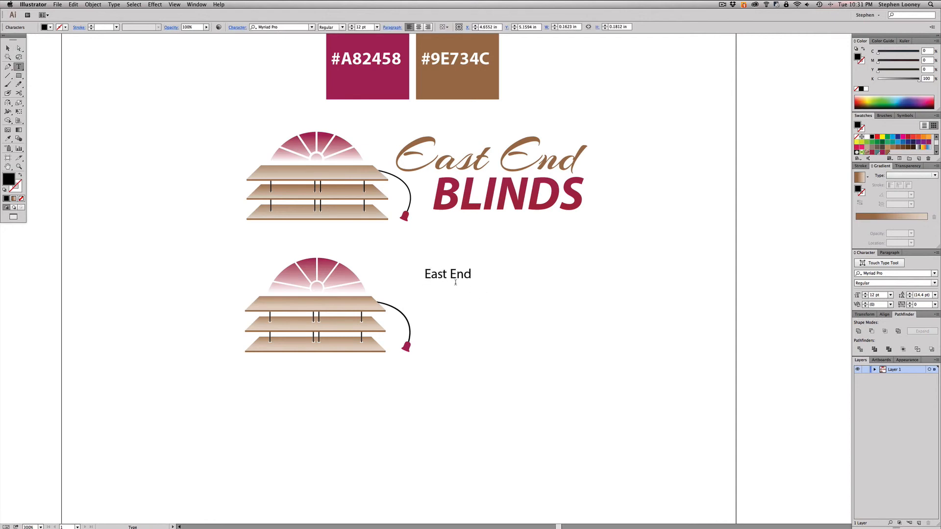
key(Escape)
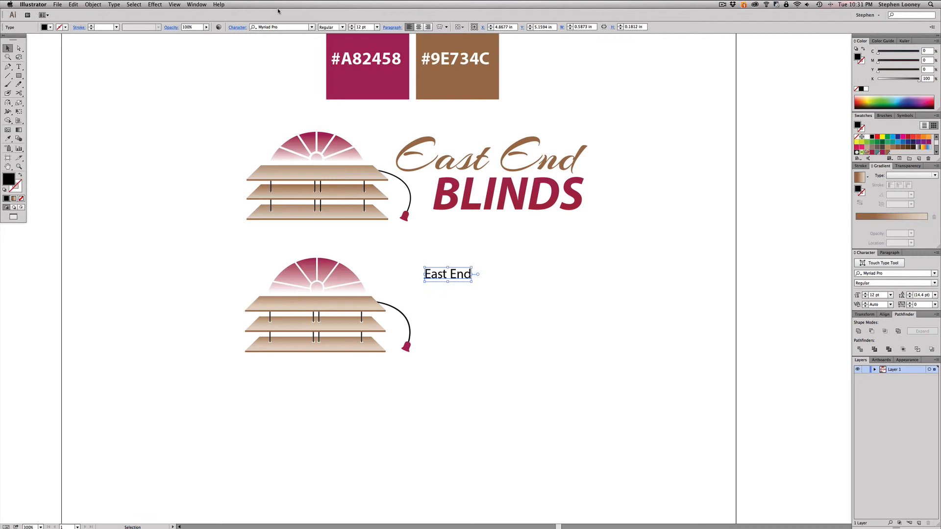
Step: Set the font of the new "East End" text to Arizonia
click(273, 28)
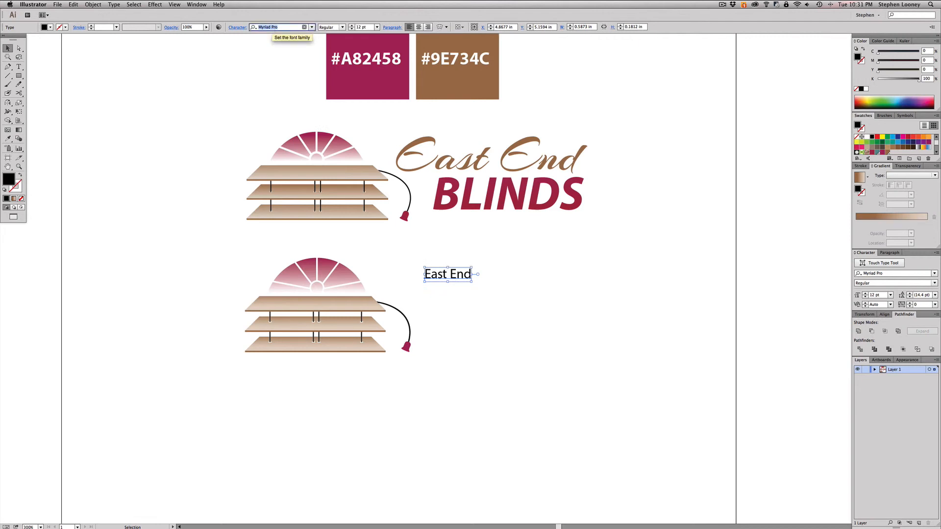
text(arizonia)
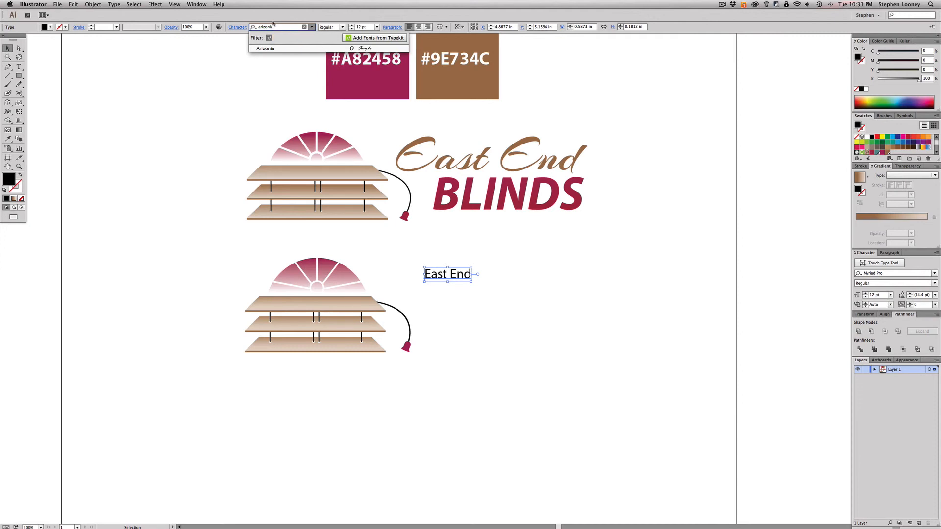
click(276, 49)
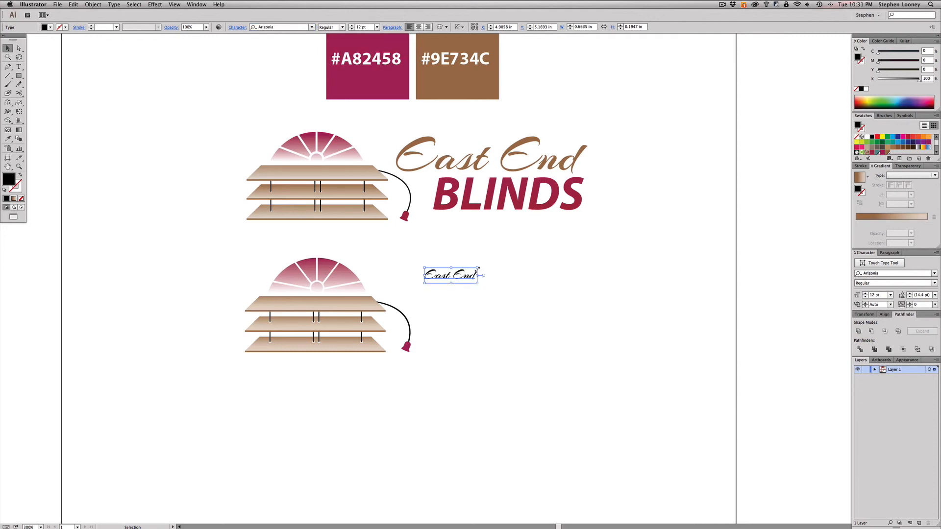
Step: Enlarge the "East End" text to about 46 pt beside the fan window and fill it with the brown C=33 M=52 Y=75 K=14 swatch
drag(478, 269, 626, 224)
drag(541, 261, 518, 298)
click(887, 152)
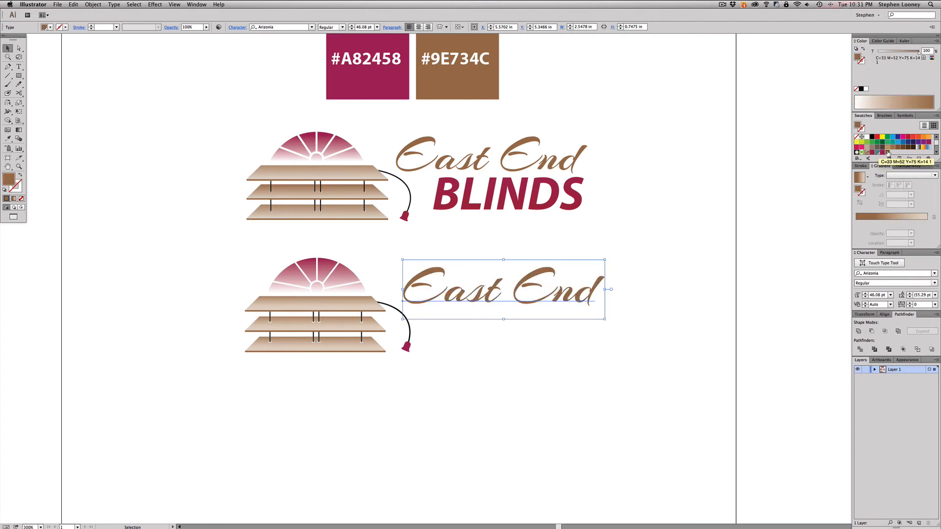
click(552, 239)
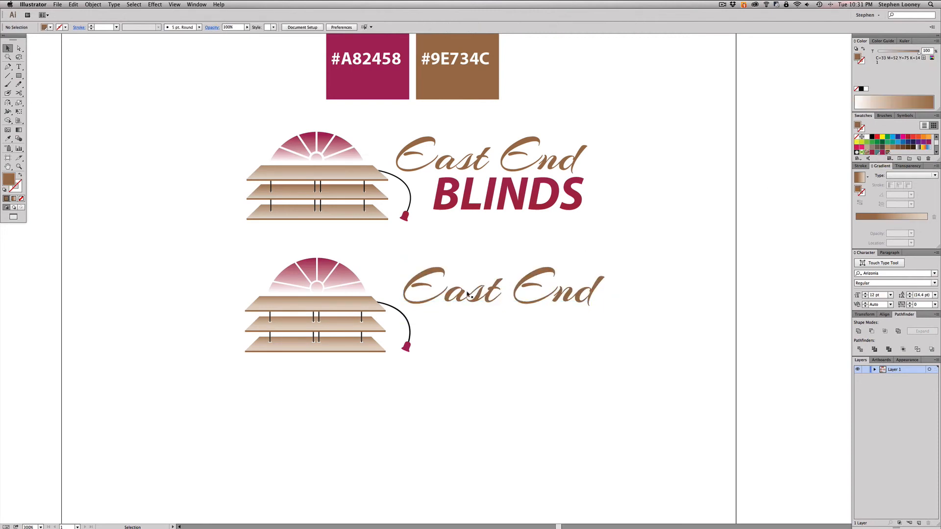
Step: Duplicate the "East End" text just below and replace the copy's wording with "BLINDS"
drag(467, 294, 479, 346)
drag(479, 345, 500, 342)
triple_click(468, 334)
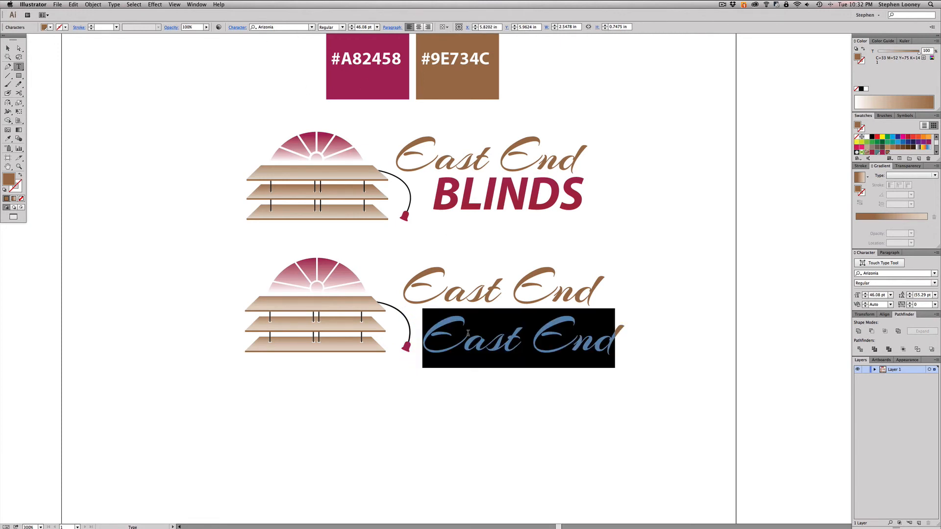
text(BLINDS)
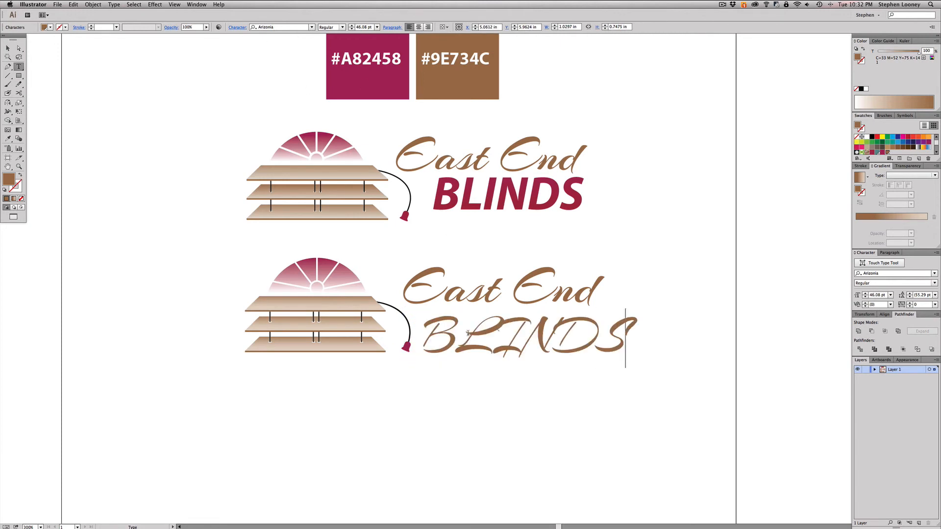
Step: Set the font of the "BLINDS" text to Myriad Pro Bold Italic
key(Escape)
click(661, 293)
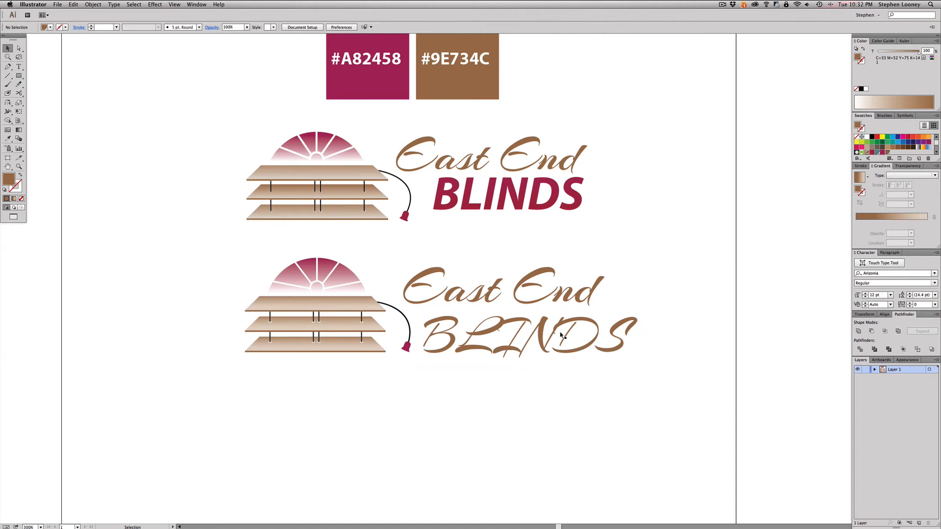
click(599, 347)
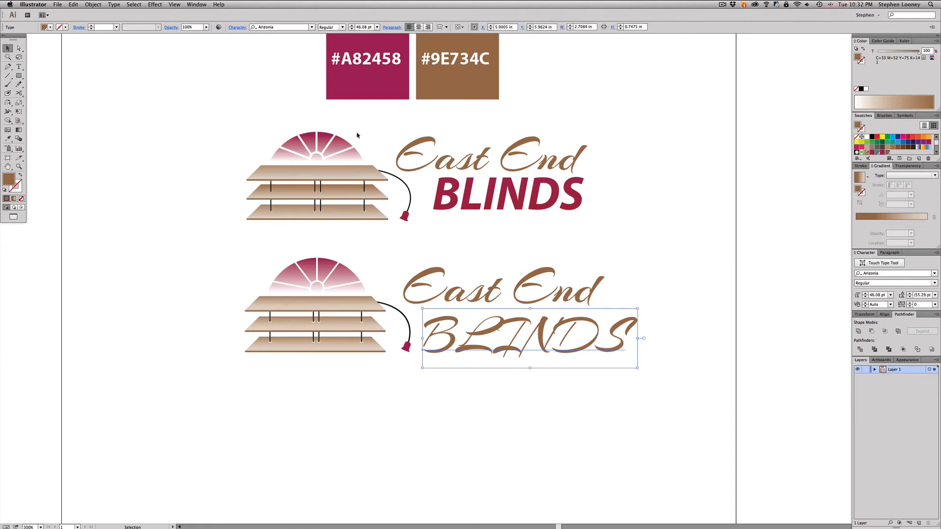
click(279, 28)
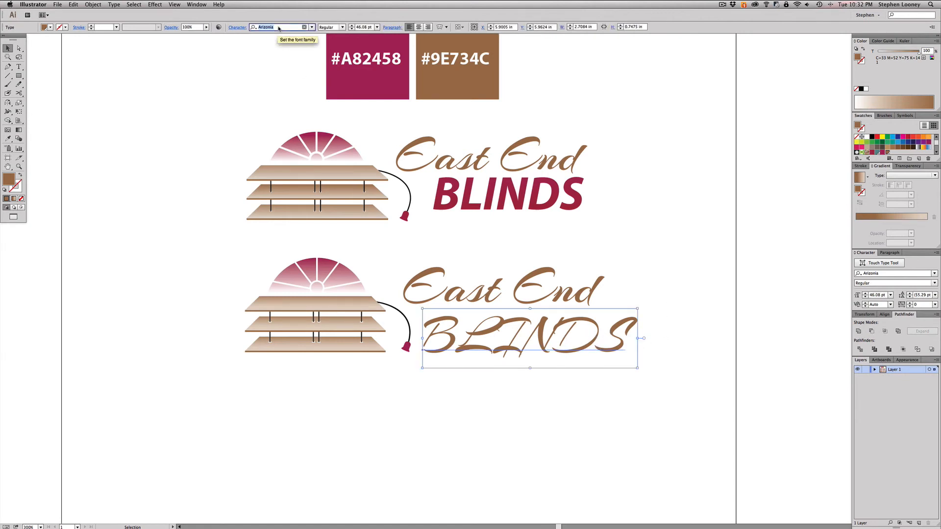
text(myriad)
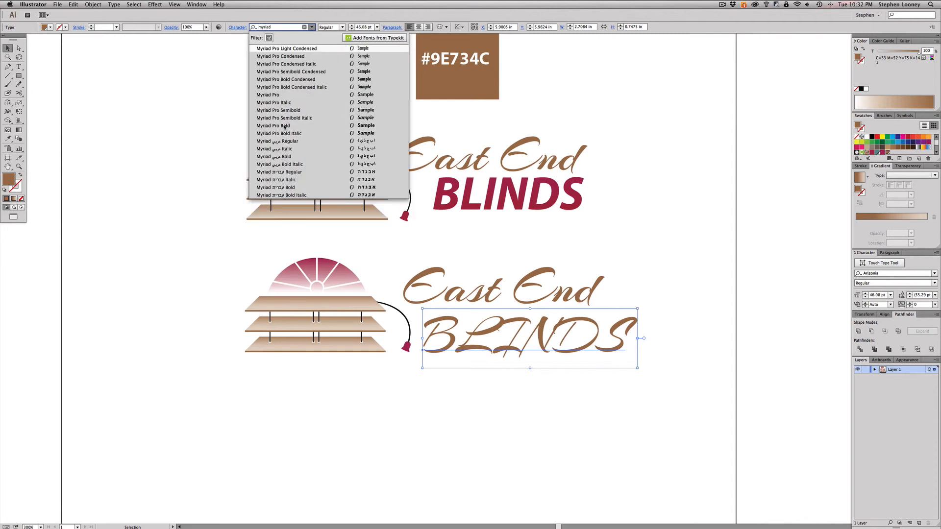
click(303, 134)
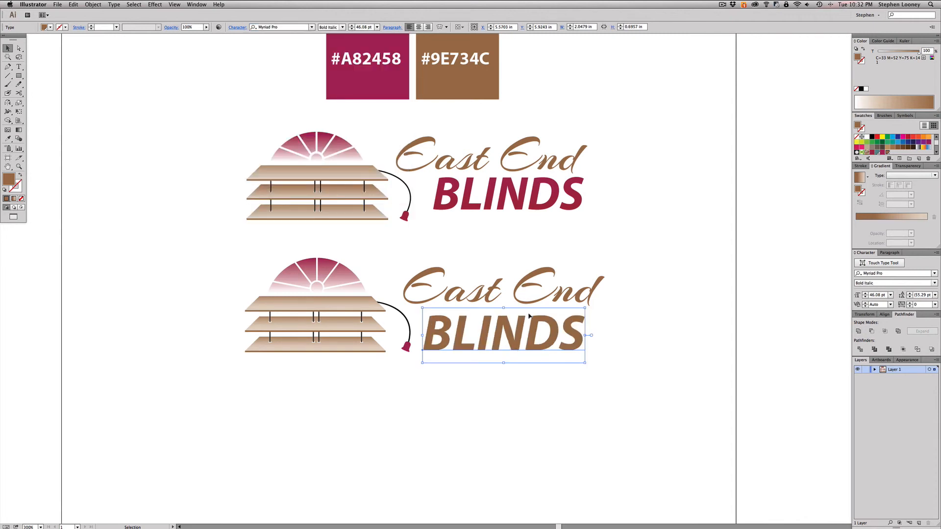
Step: Resize the "BLINDS" text to about 45 pt and position it just beneath "East End", nearly flush with that line's right end
mouse_move(585, 308)
mouse_down()
mouse_move(568, 314)
mouse_move(589, 316)
mouse_up()
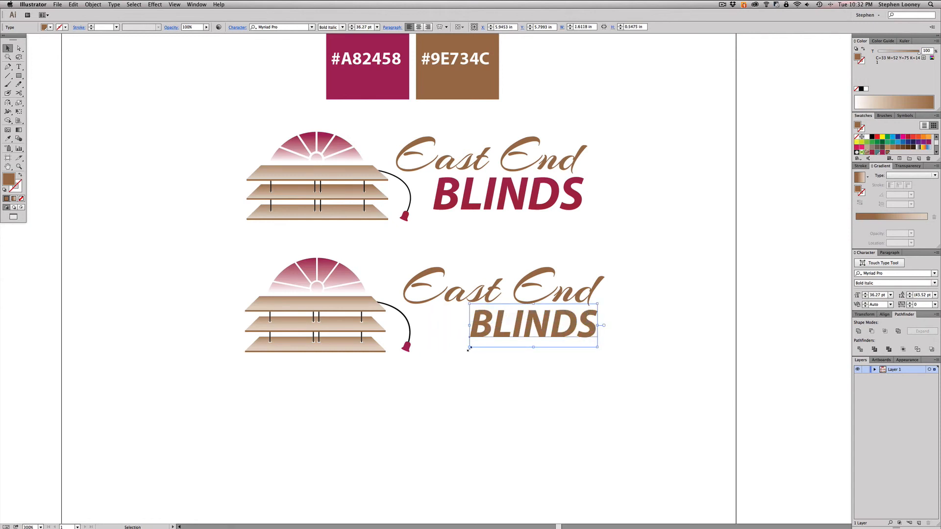
drag(469, 349, 436, 359)
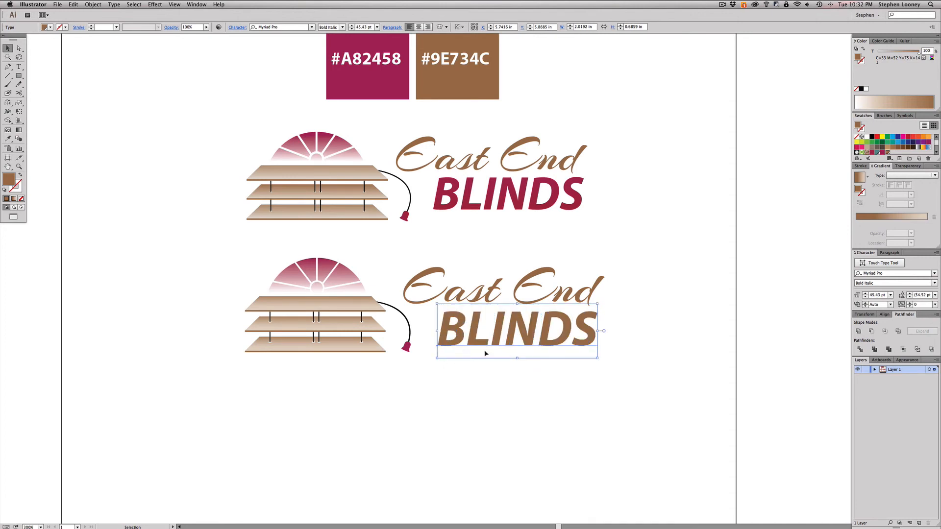
drag(499, 343, 500, 345)
key(super+shift+a)
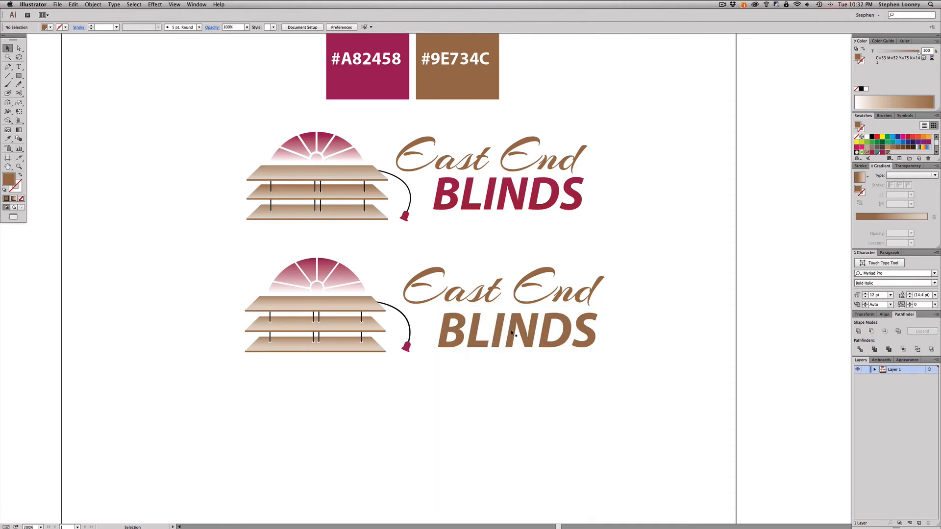
Step: Convert the "BLINDS" text to outlines and fill the letters with the crimson swatch
click(512, 334)
click(102, 3)
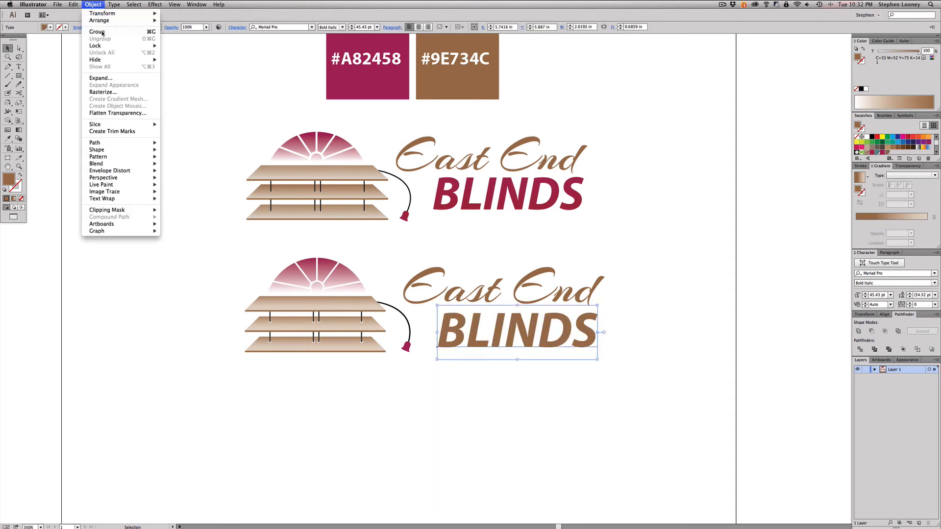
mouse_move(126, 4)
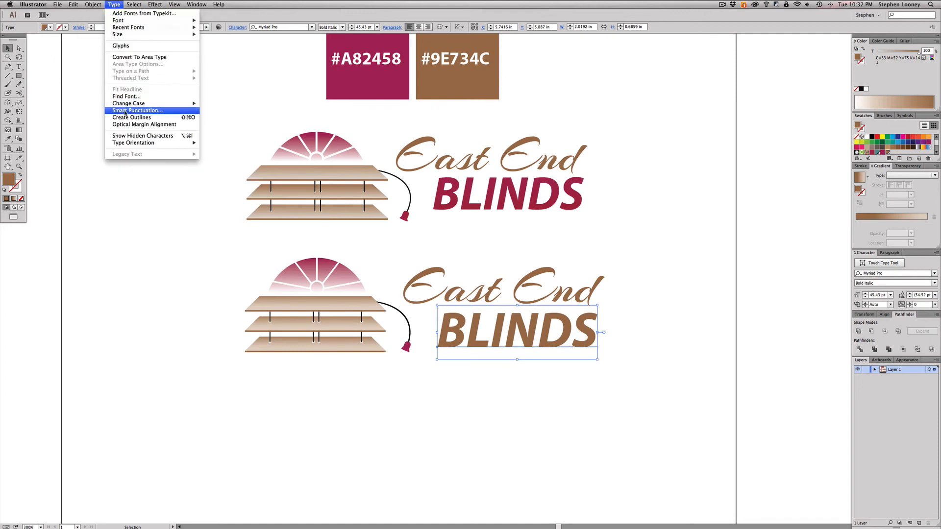
click(131, 118)
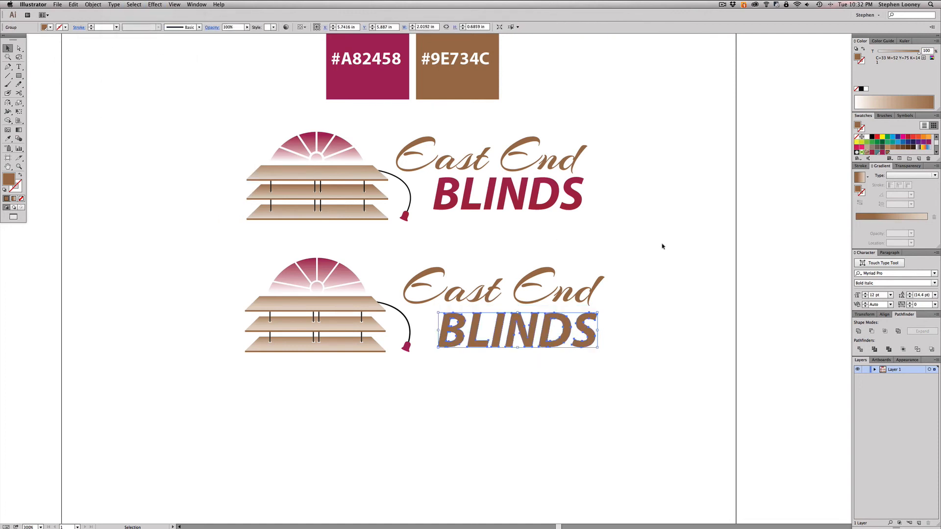
click(882, 152)
click(610, 383)
drag(610, 378, 559, 341)
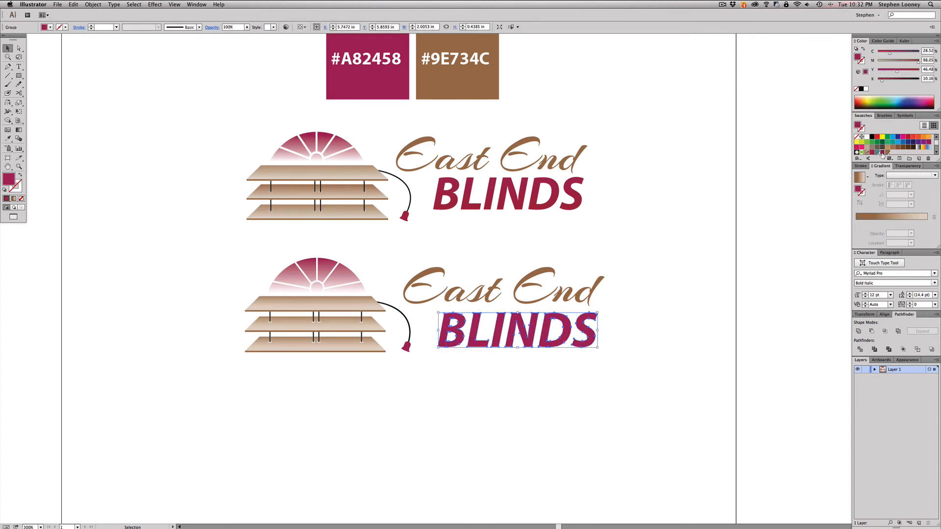
Step: Give the "BLINDS" letters a linear crimson gradient with the end stop darkened to K=25, running downward at about -100°
drag(882, 154, 877, 246)
drag(882, 153, 927, 225)
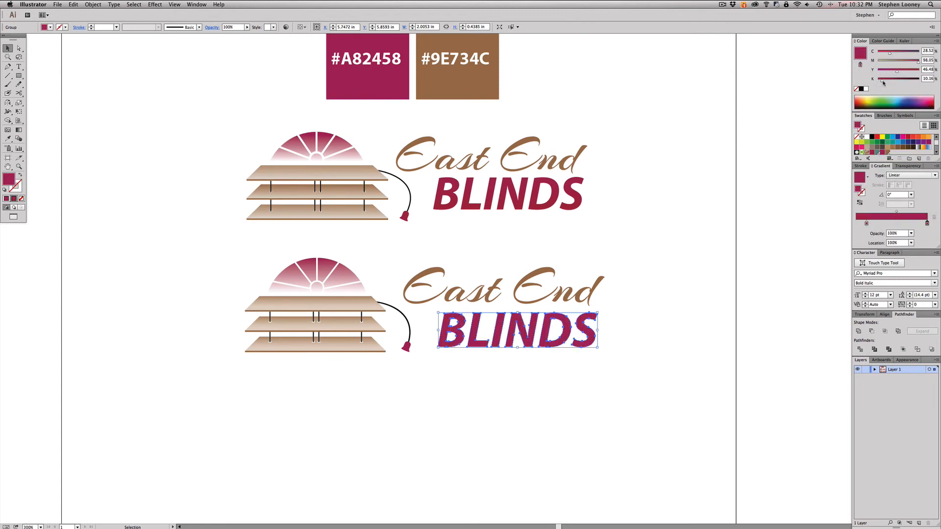
drag(884, 82, 889, 83)
click(19, 130)
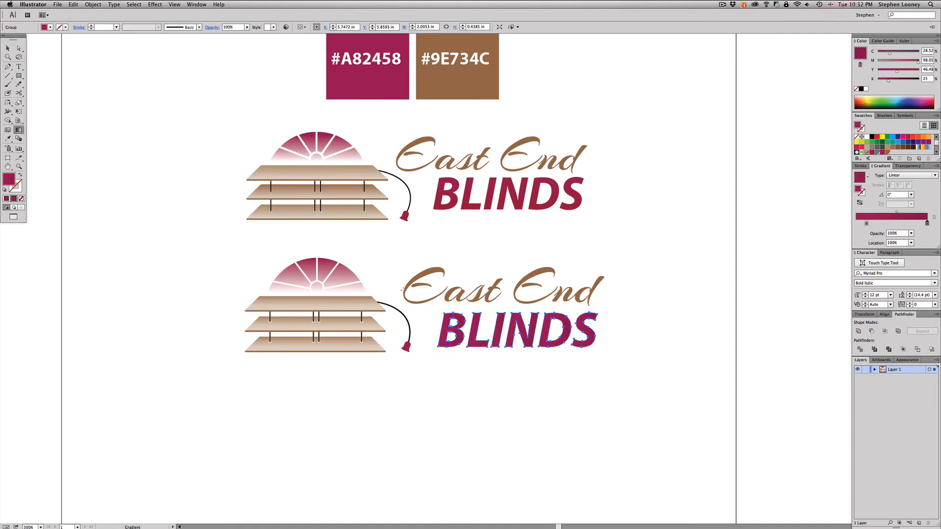
drag(465, 317, 460, 346)
key(v)
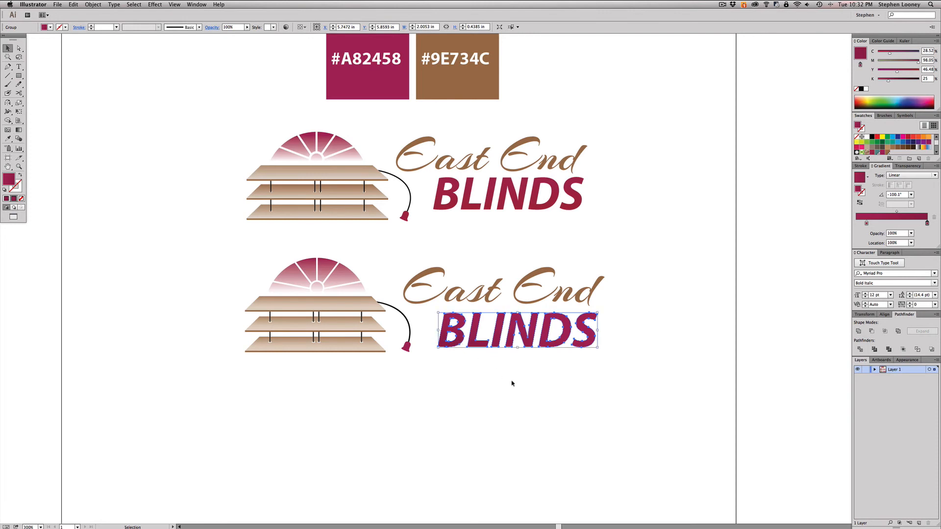
click(512, 384)
Step: Examine the gradient on the "BLINDS" letters up close and compare the whole redrawn logo with the original above it
drag(393, 285, 511, 345)
drag(533, 374, 450, 290)
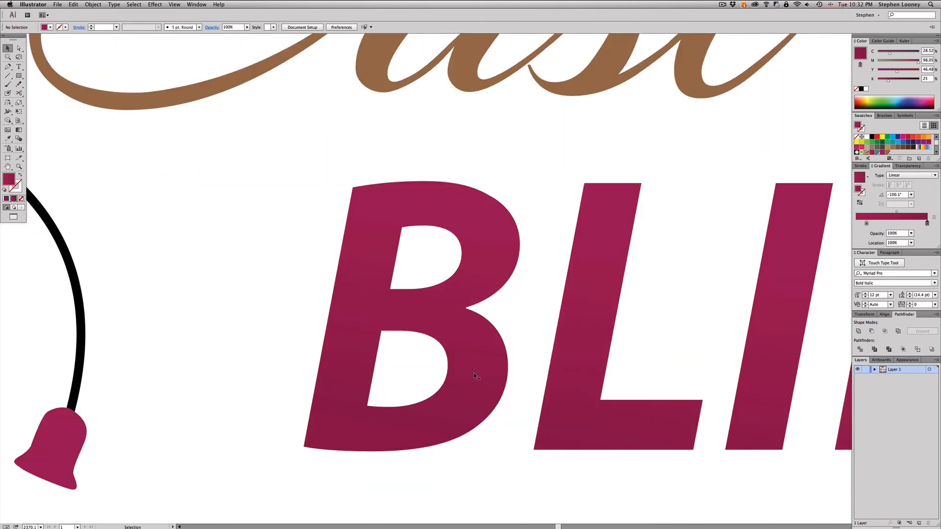
alt+super+click(491, 300)
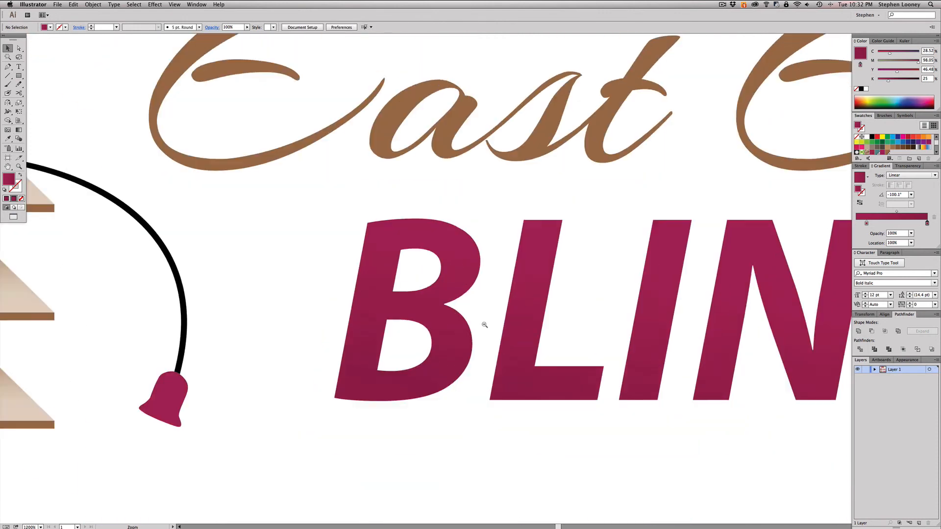
alt+super+click(483, 326)
alt+super+click(483, 326)
alt+super+click(483, 325)
alt+super+click(463, 222)
alt+super+click(463, 222)
drag(558, 196, 571, 275)
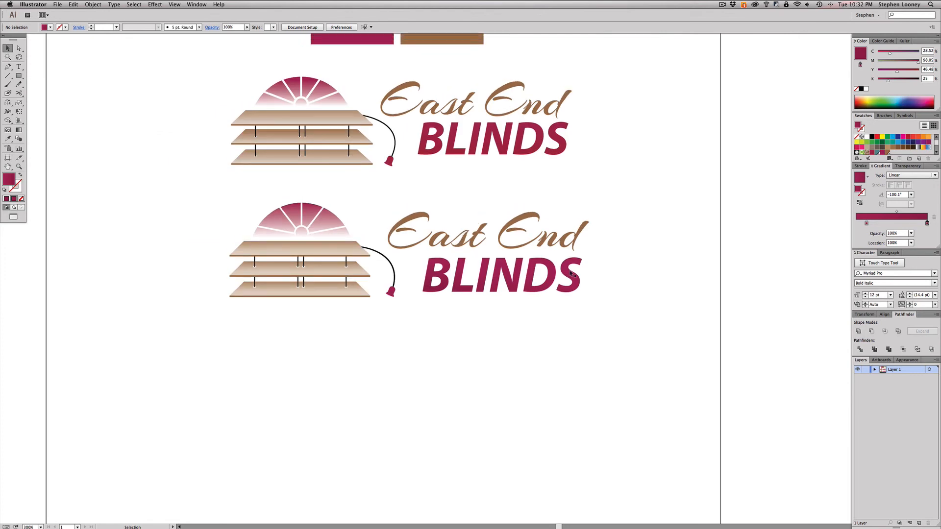
drag(486, 269, 496, 272)
alt+super+click(478, 230)
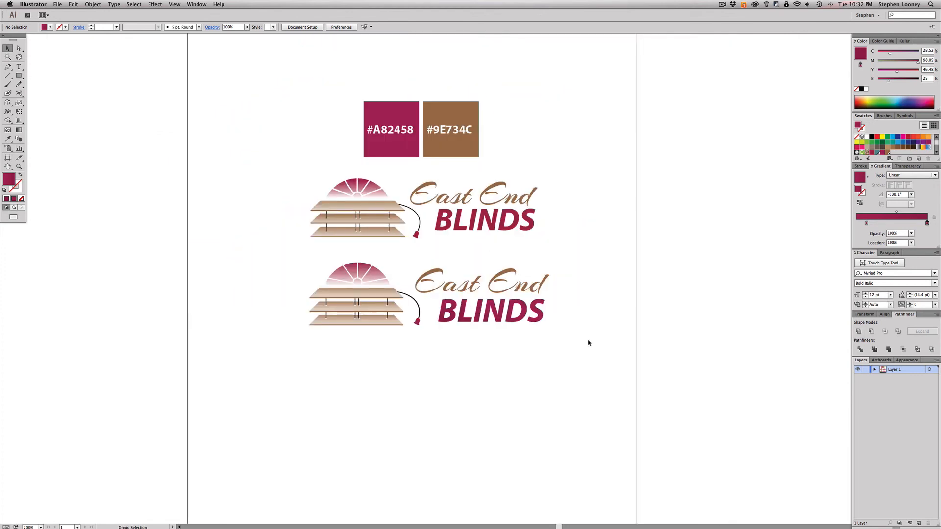
drag(243, 154, 639, 352)
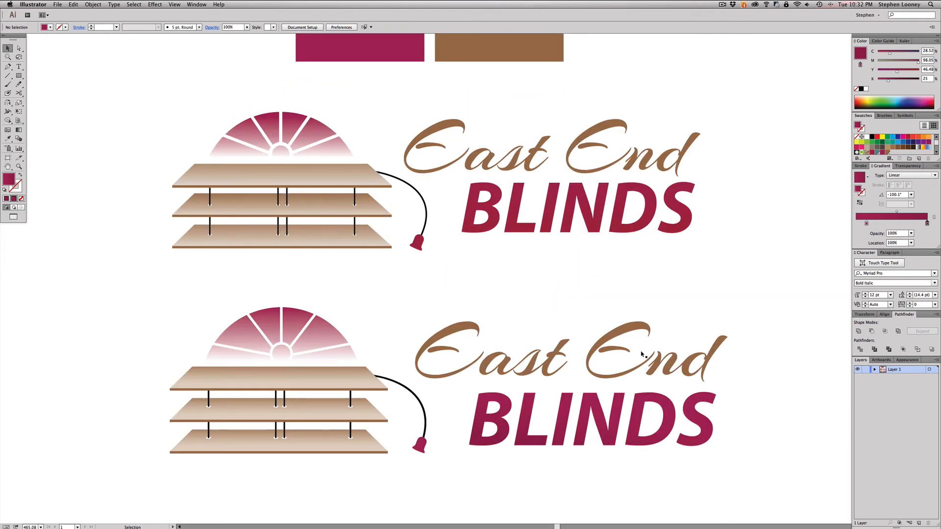
alt+super+click(552, 273)
alt+super+click(549, 272)
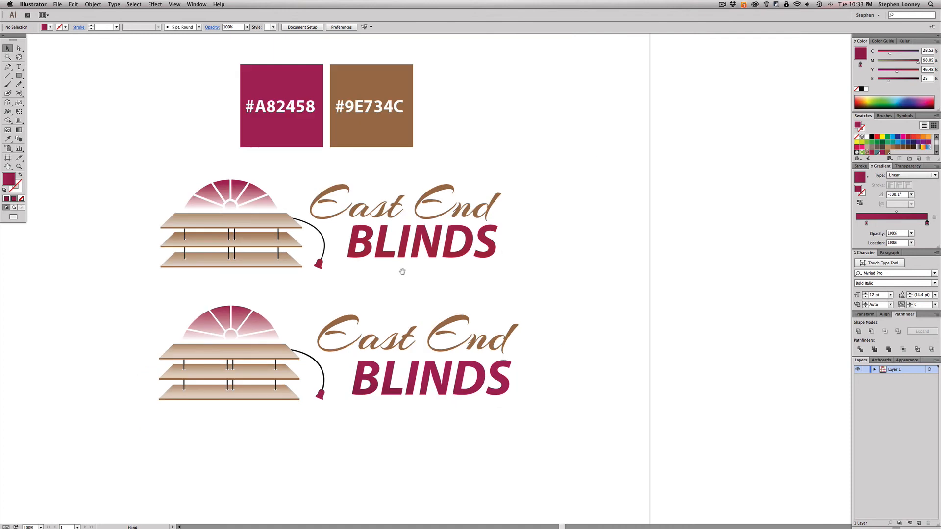
drag(405, 271, 432, 274)
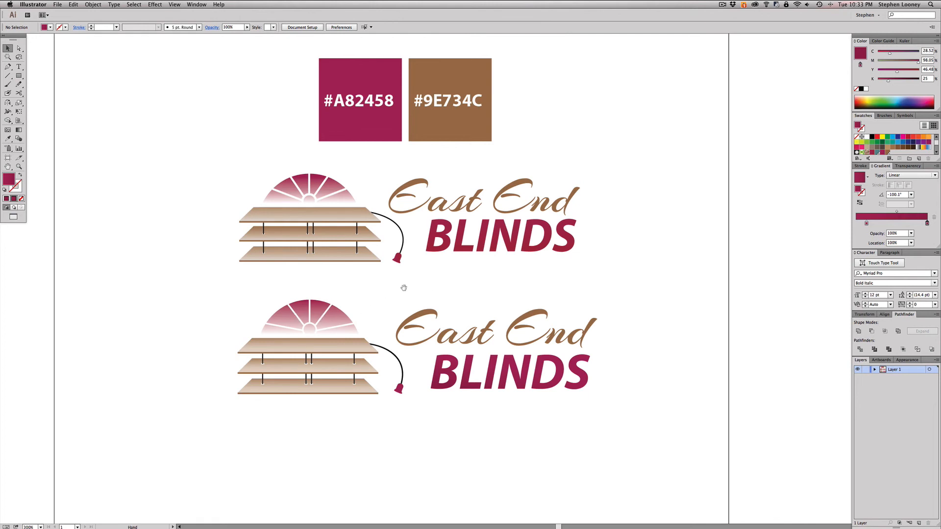
drag(401, 288, 409, 257)
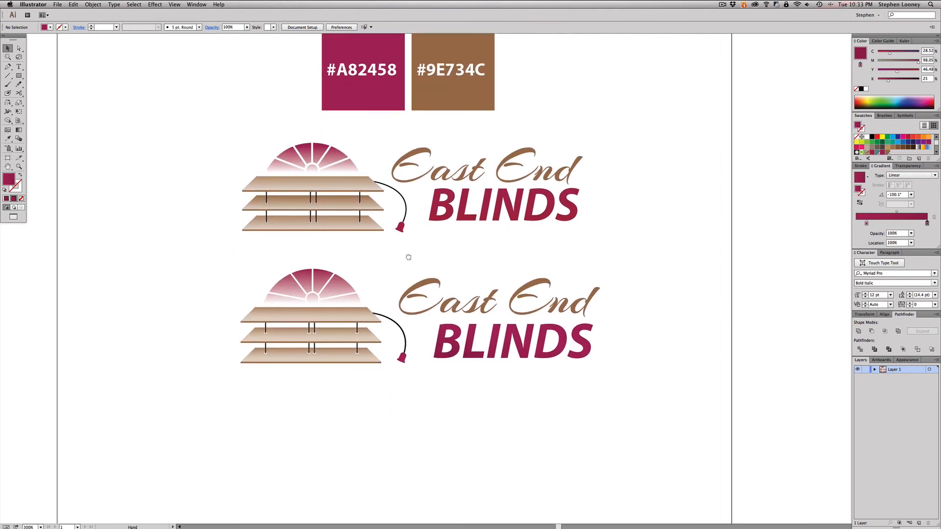